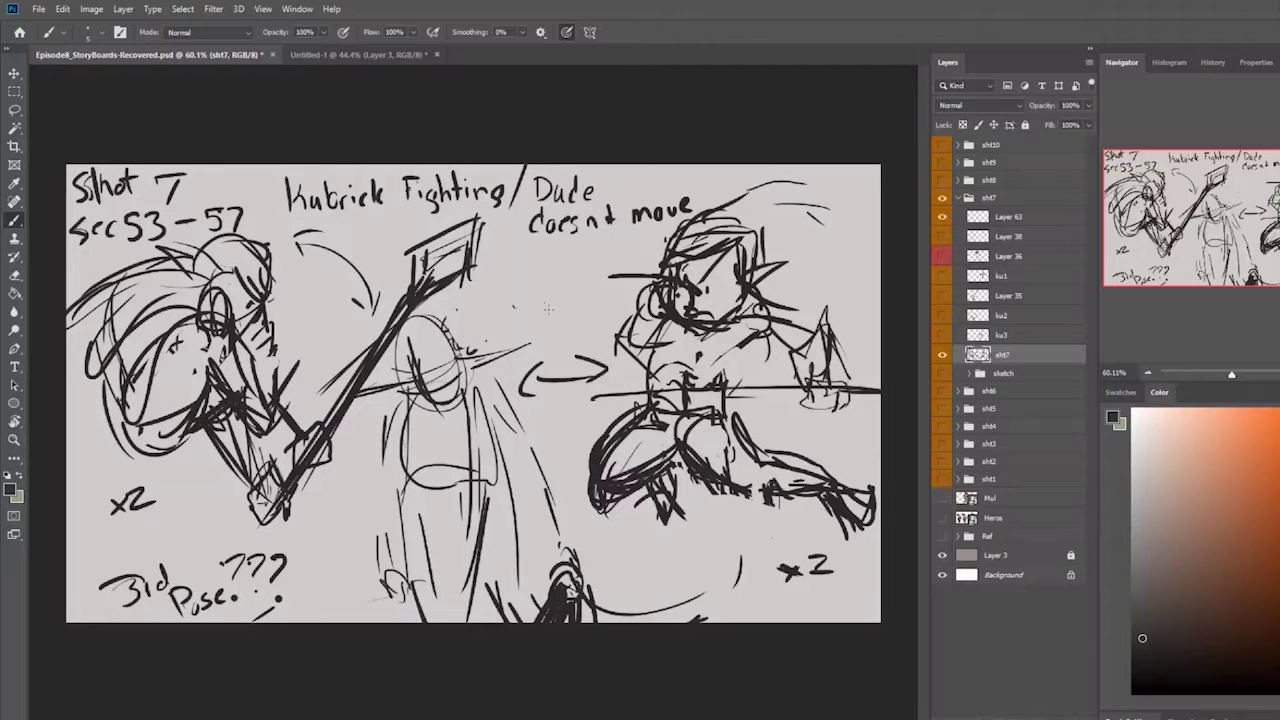
- Sketch a small spiky-haired head with sunglasses between the caped figure and the kneeling fighter on the sht7 layer
mouse_move(545, 298)
left_mouse_down()
mouse_move(574, 302)
mouse_move(551, 305)
left_mouse_up()
mouse_move(530, 302)
left_mouse_down()
mouse_move(592, 302)
mouse_move(540, 330)
mouse_move(574, 327)
mouse_move(527, 304)
mouse_move(576, 303)
mouse_move(533, 301)
mouse_move(560, 258)
mouse_move(586, 268)
mouse_move(588, 297)
mouse_move(534, 301)
left_mouse_up()
key("e")
key("b")
mouse_move(543, 299)
left_mouse_down()
mouse_move(555, 285)
mouse_move(580, 295)
left_mouse_up()
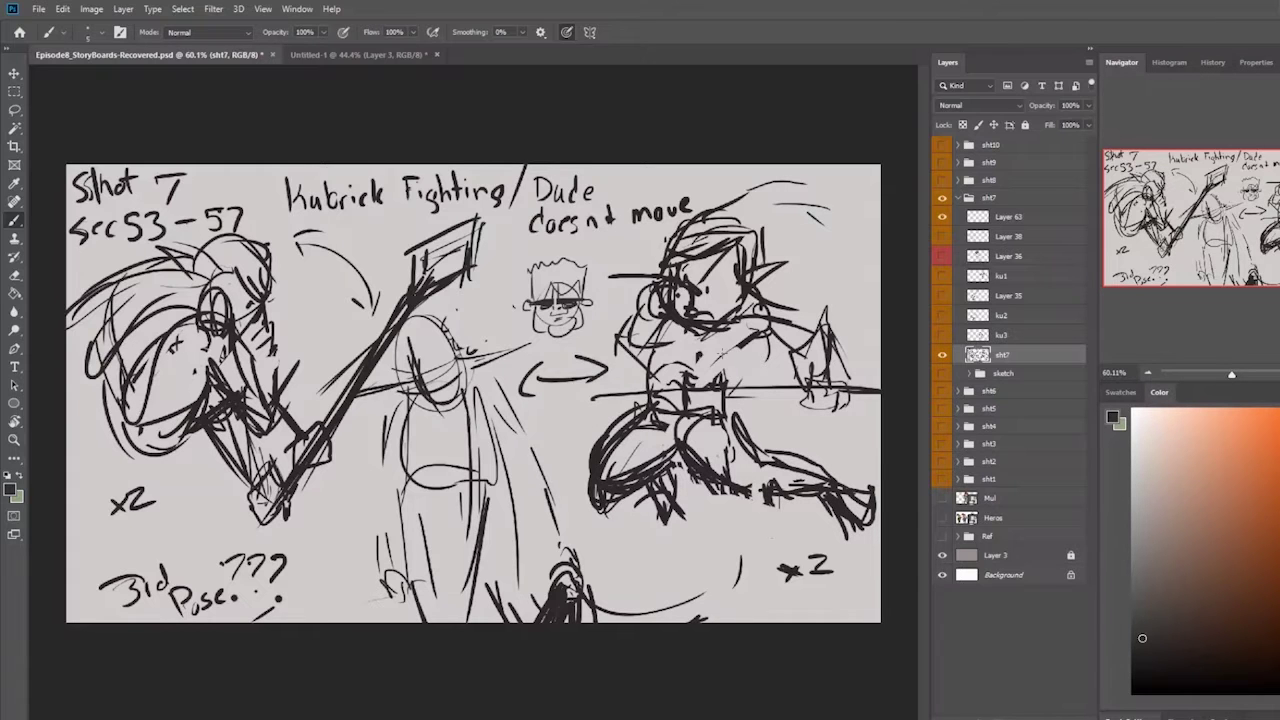
- Sketch the small figure's torso, arms, legs and chest details below its head, and add a small mark between the caped figure's legs
left_click_drag(532, 336, 556, 398)
mouse_move(584, 330)
left_mouse_down()
mouse_move(540, 430)
mouse_move(574, 431)
mouse_move(582, 416)
mouse_move(584, 430)
mouse_move(548, 430)
left_mouse_up()
left_click_drag(542, 390, 561, 430)
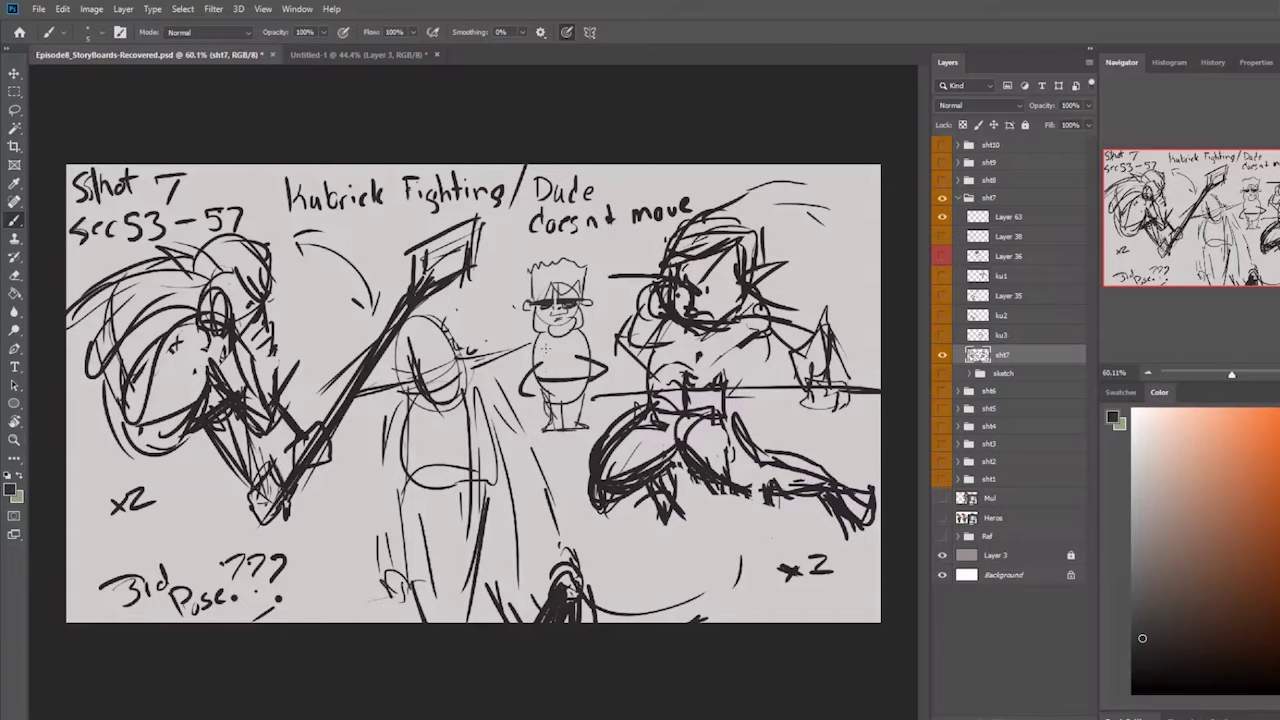
mouse_move(566, 350)
left_mouse_down()
mouse_move(580, 358)
mouse_move(546, 368)
mouse_move(572, 380)
left_mouse_up()
key("ctrl+z")
mouse_move(541, 328)
left_mouse_down()
mouse_move(507, 385)
mouse_move(570, 380)
left_mouse_up()
mouse_move(587, 329)
left_mouse_down()
mouse_move(603, 351)
mouse_move(592, 388)
left_mouse_up()
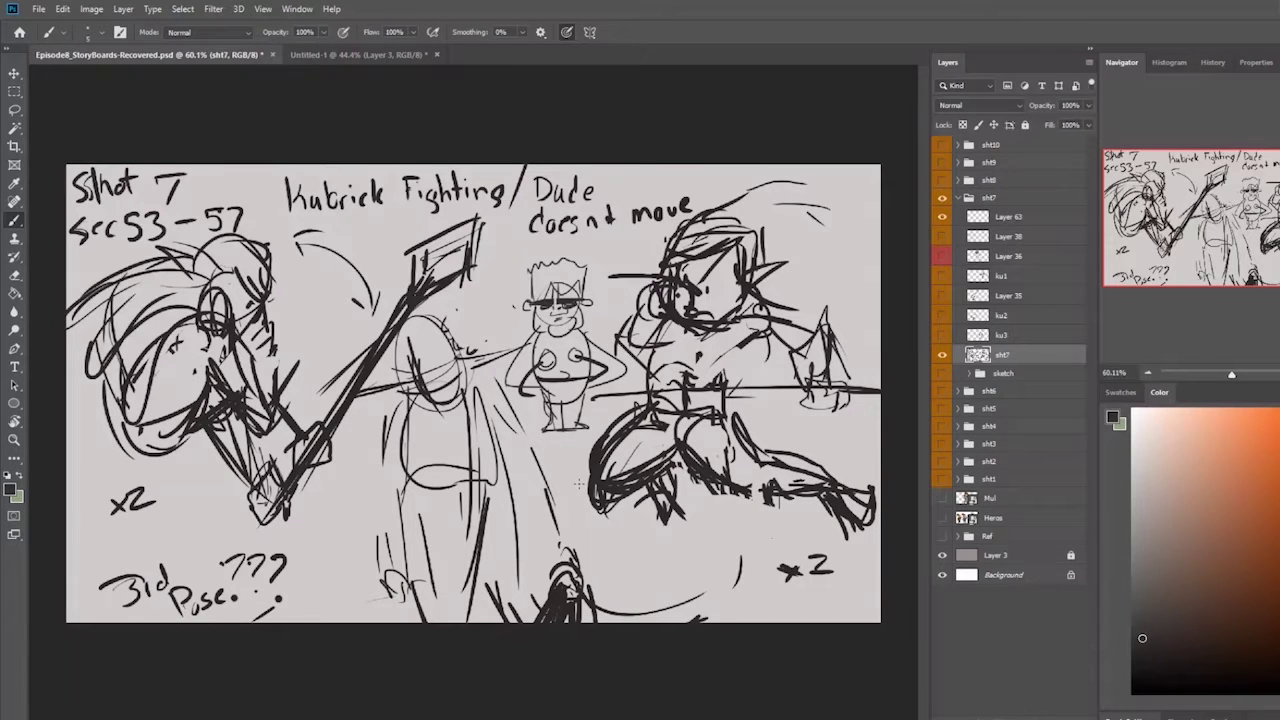
left_click_drag(543, 382, 591, 384)
mouse_move(428, 507)
left_mouse_down()
mouse_move(441, 521)
mouse_move(453, 500)
left_mouse_up()
- Switch the brush to bright green, circle the shot and scene numbers, and underline the "Kubrick Fighting" note
key("x")
left_click(1274, 415)
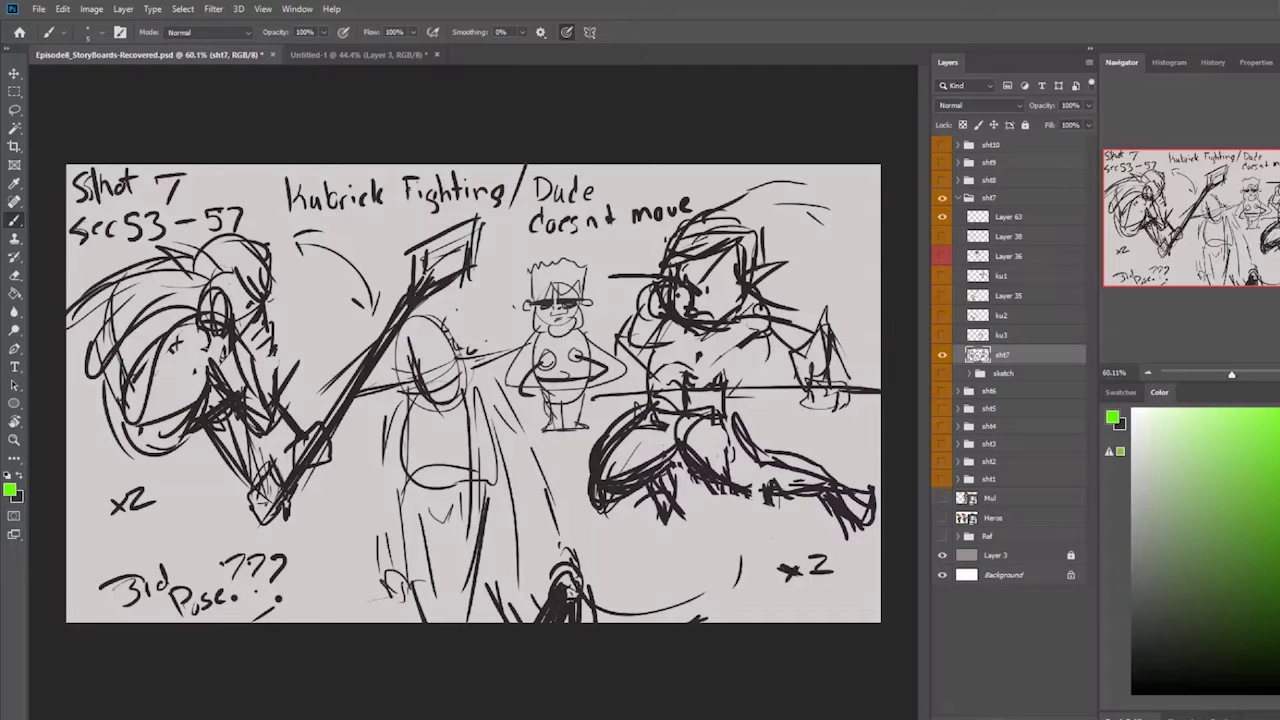
mouse_move(233, 168)
left_mouse_down()
mouse_move(70, 226)
mouse_move(250, 276)
mouse_move(70, 200)
left_mouse_up()
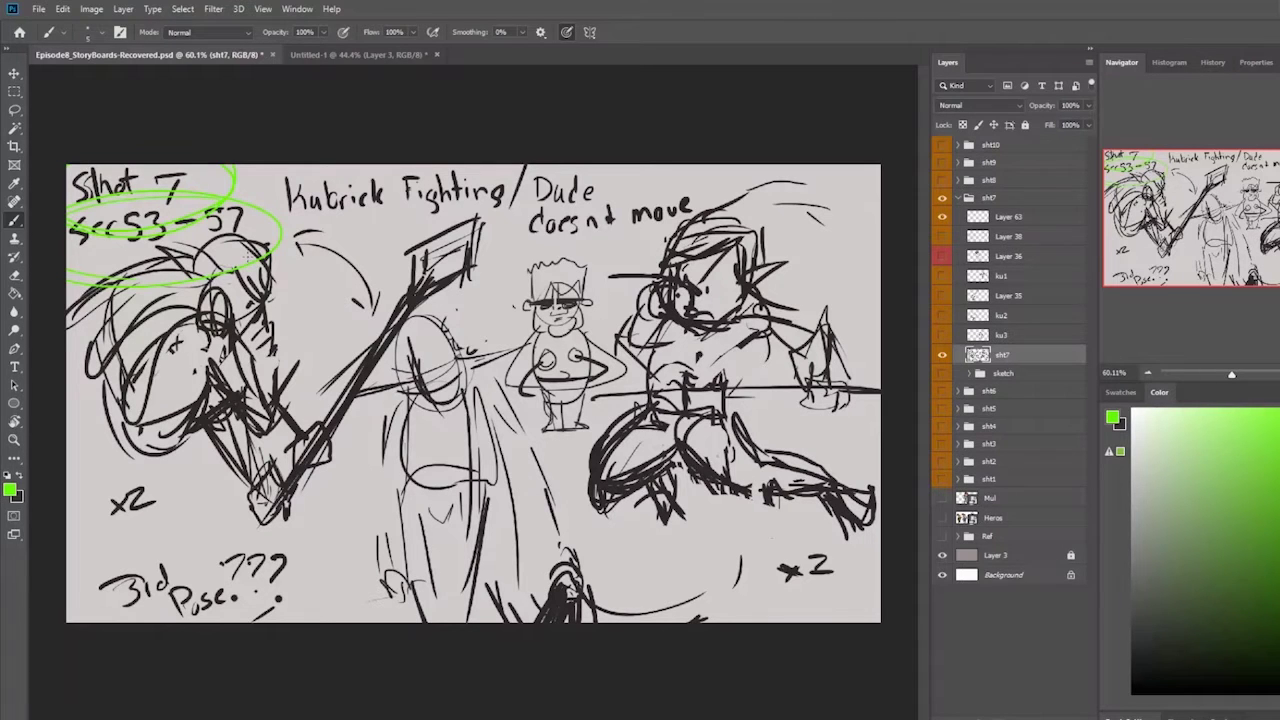
mouse_move(304, 221)
left_mouse_down()
mouse_move(434, 212)
mouse_move(278, 230)
left_mouse_up()
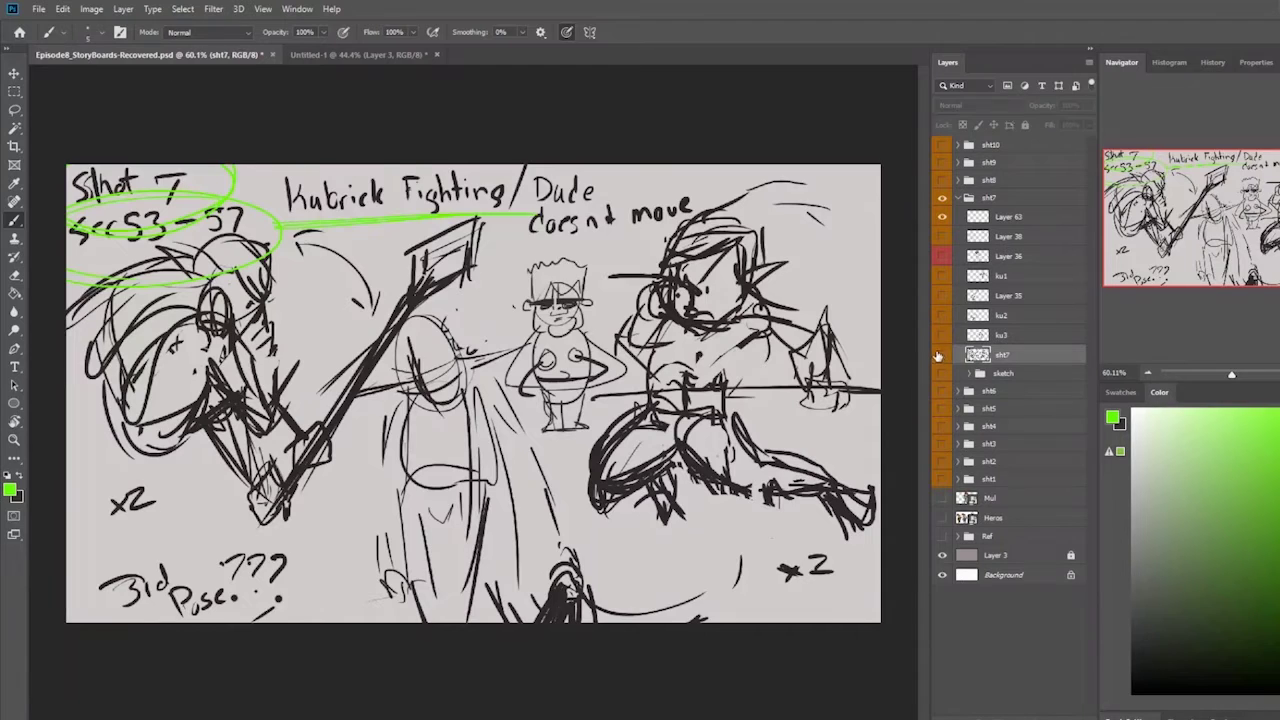
- Hide the sht7 rough and show the inked pose layers ku3, ku2, Layer 35 and ku1 for review
left_click(942, 356)
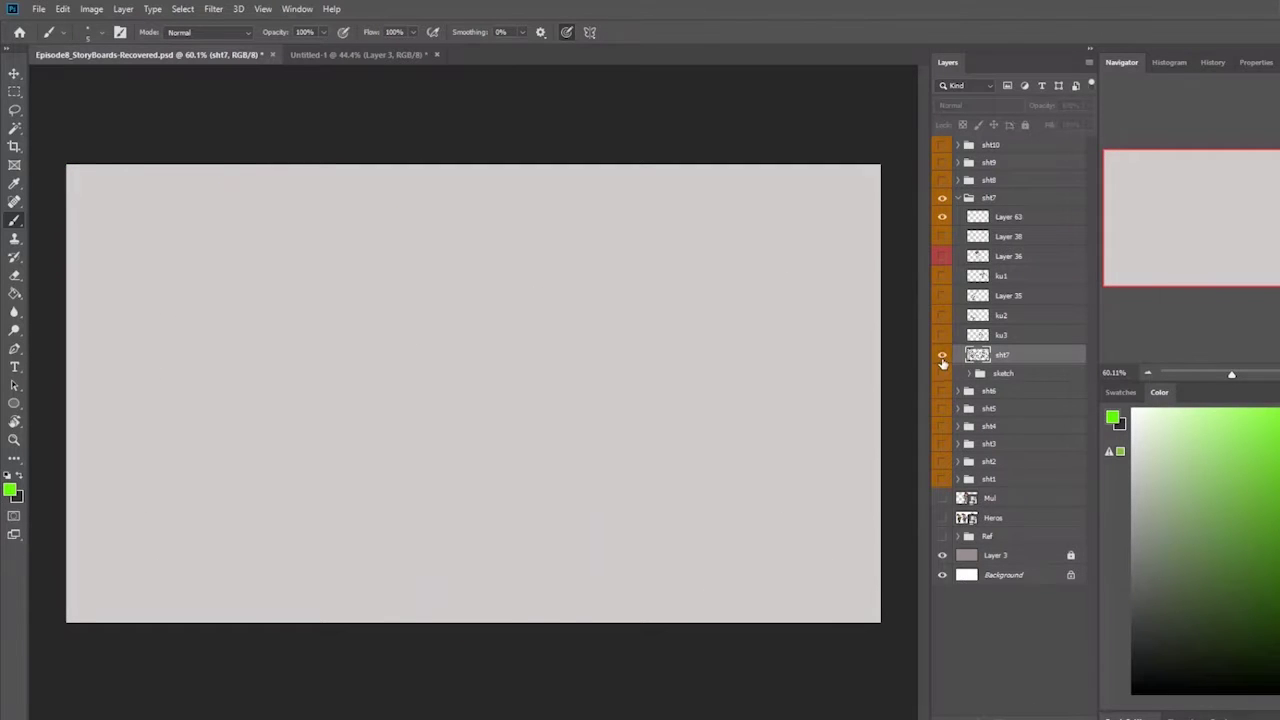
left_click(942, 356)
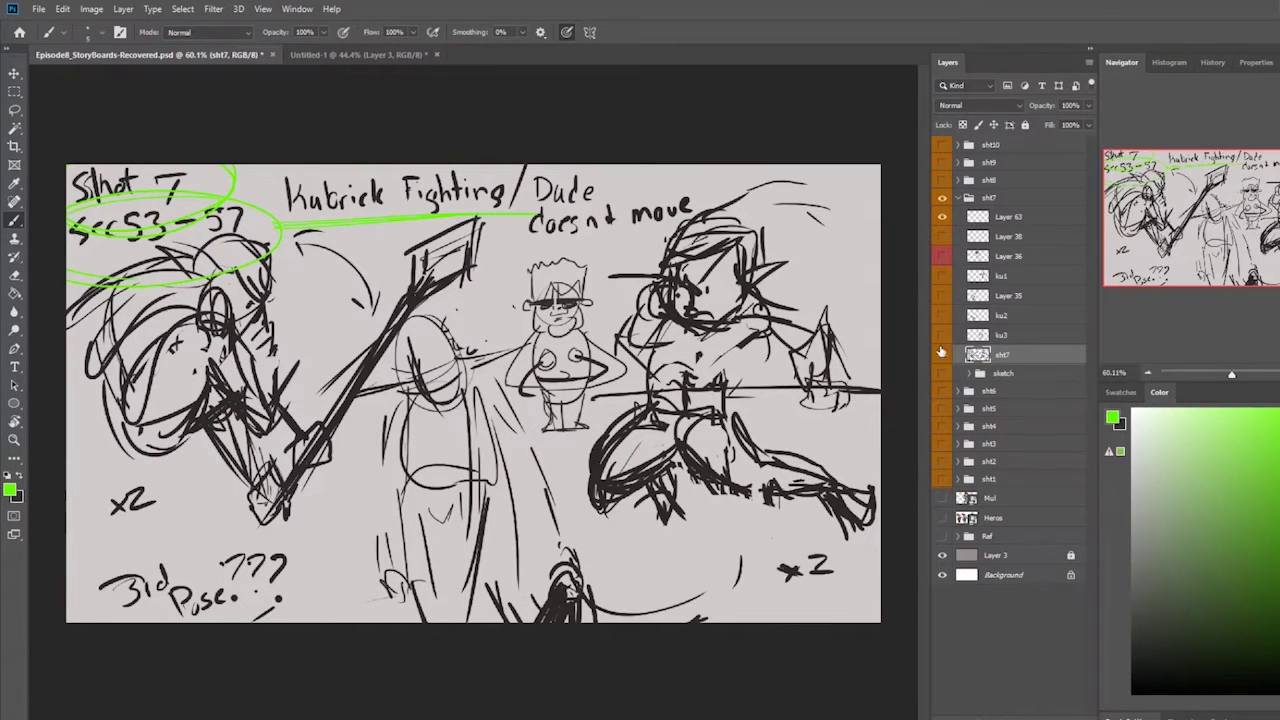
left_click(942, 355)
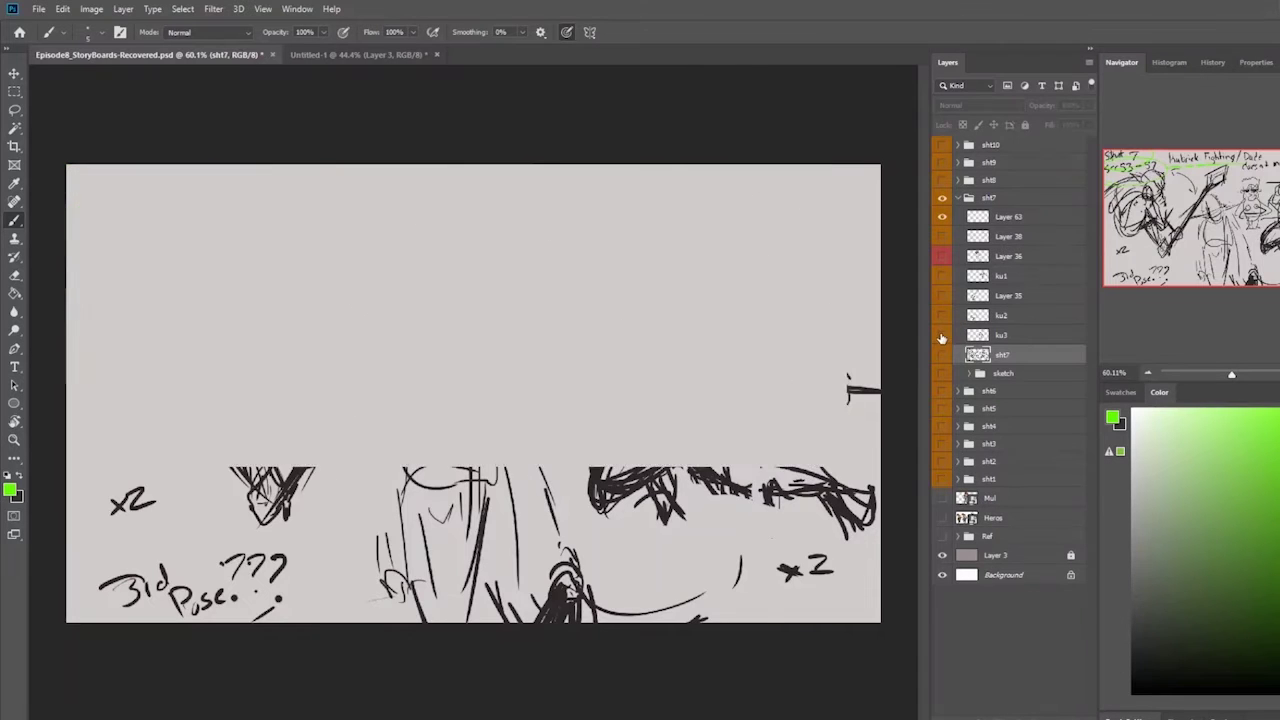
left_click(943, 335)
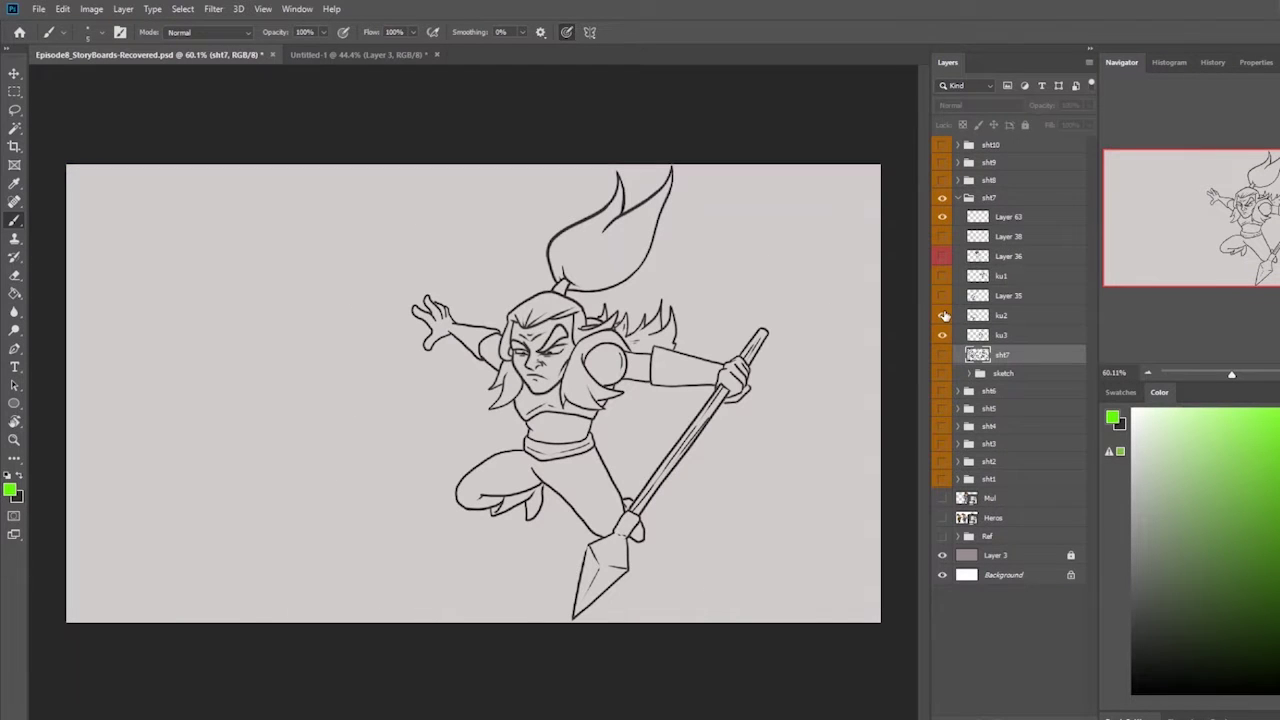
left_click(943, 316)
left_click(943, 295)
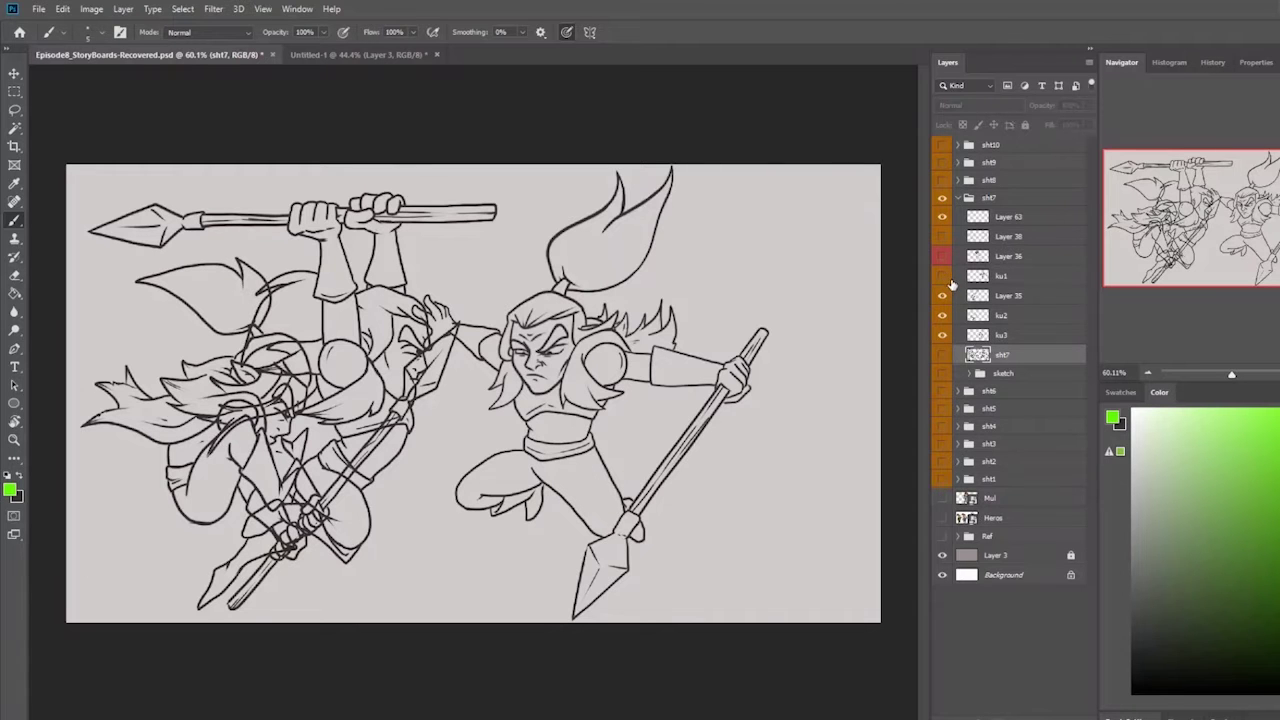
left_click(942, 274)
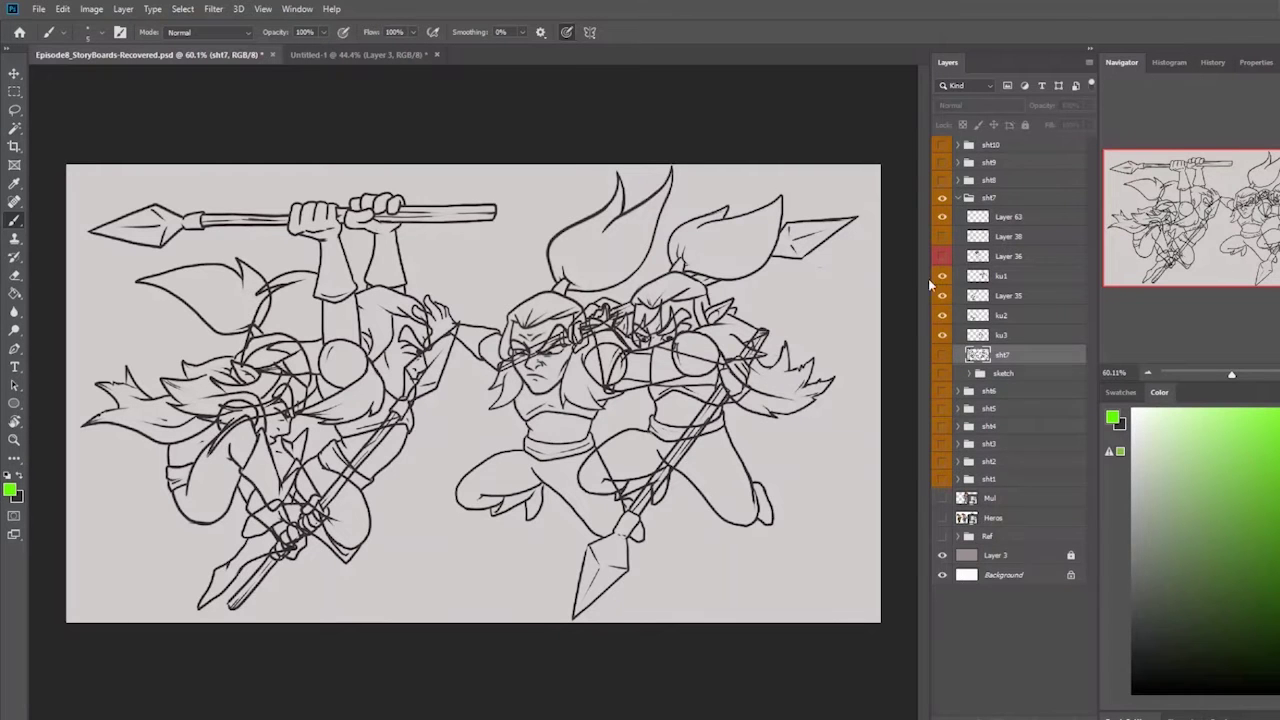
- Hide the inked pose layers and show the sketch group with only Layer 28 and Layer 27 visible
left_click(969, 376)
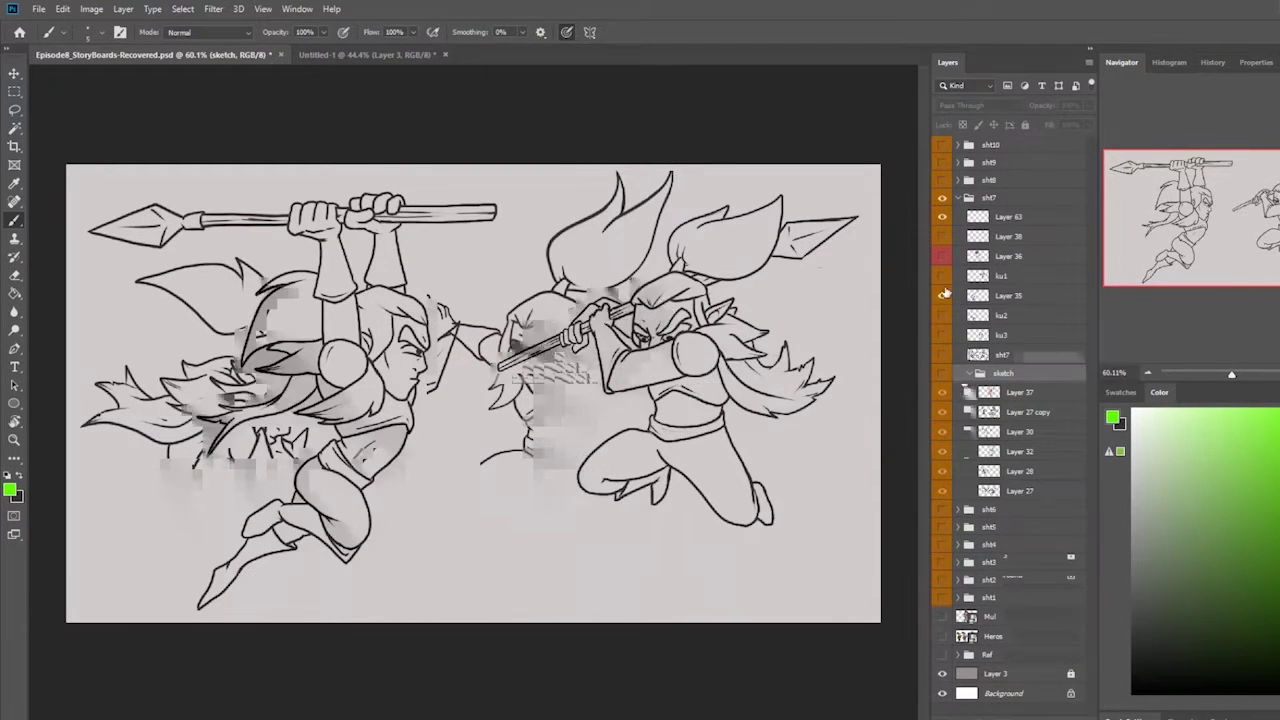
left_click(942, 315)
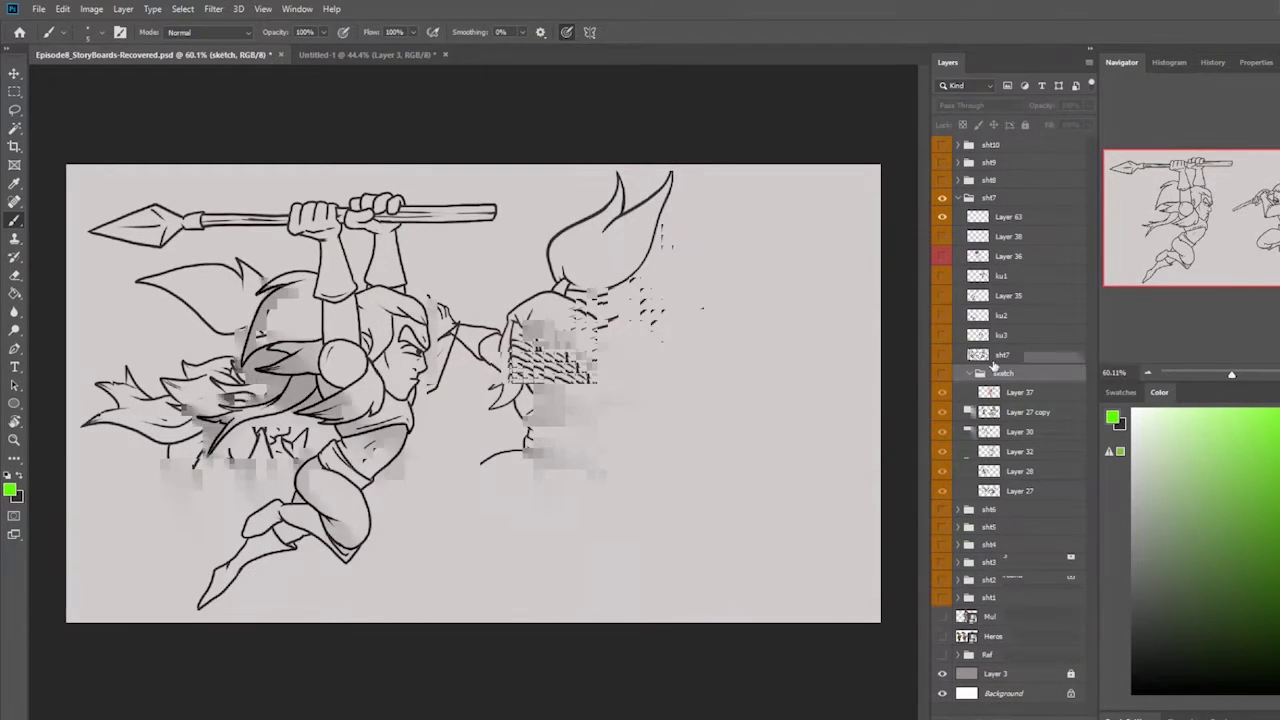
left_click(942, 295)
left_click(941, 374)
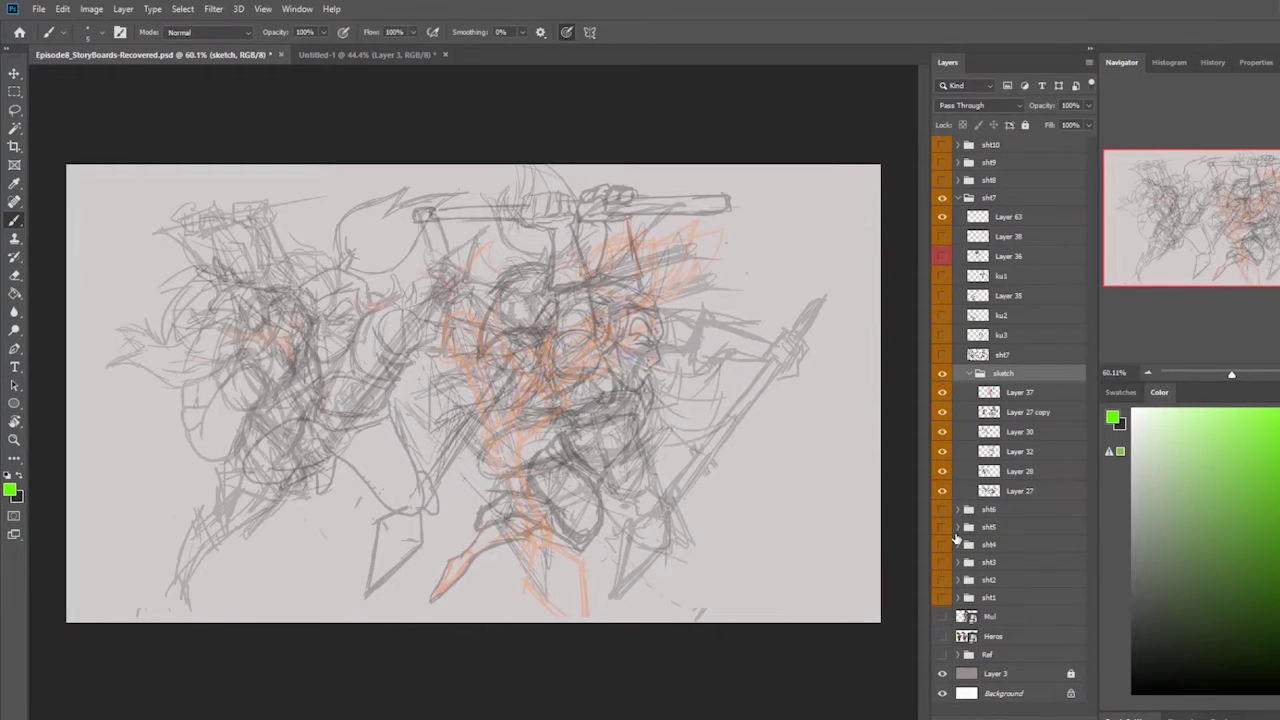
left_click_drag(941, 392, 940, 469)
left_click(941, 470)
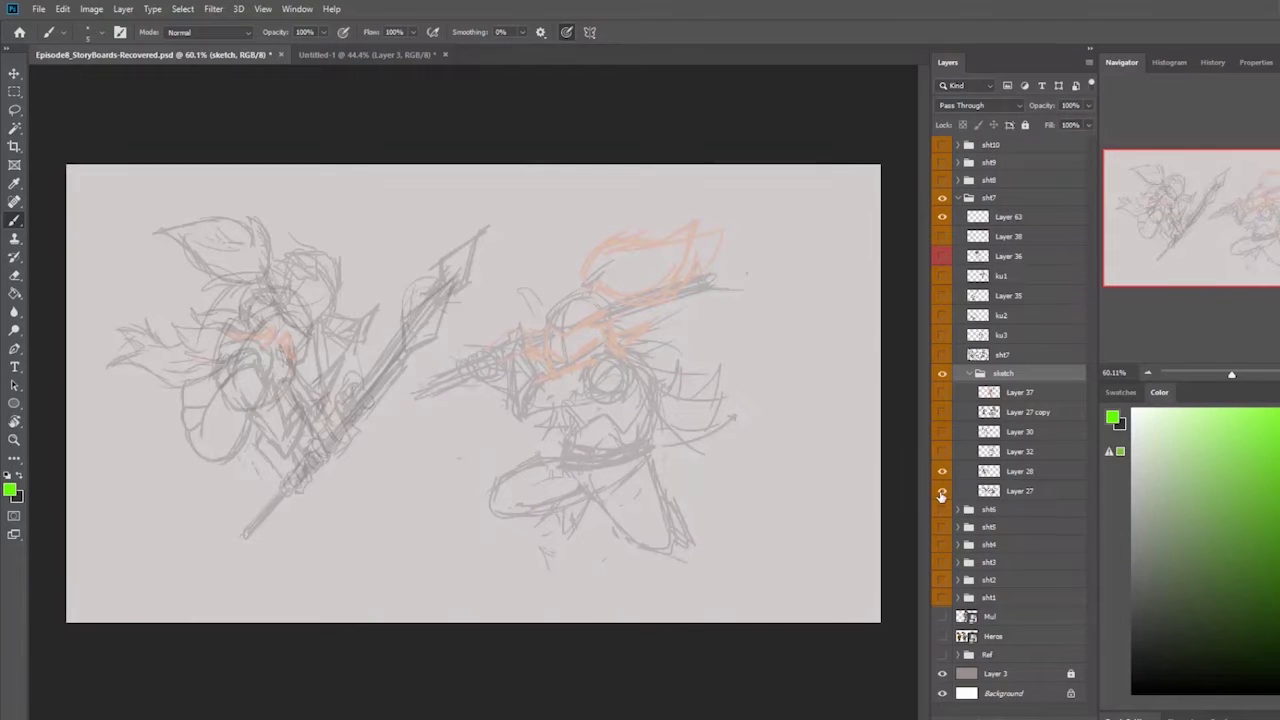
- Raise the opacity of Layer 27 and Layer 28 to 100%, and hide Layer 28
left_click(1014, 490)
left_click(1018, 471, "shift")
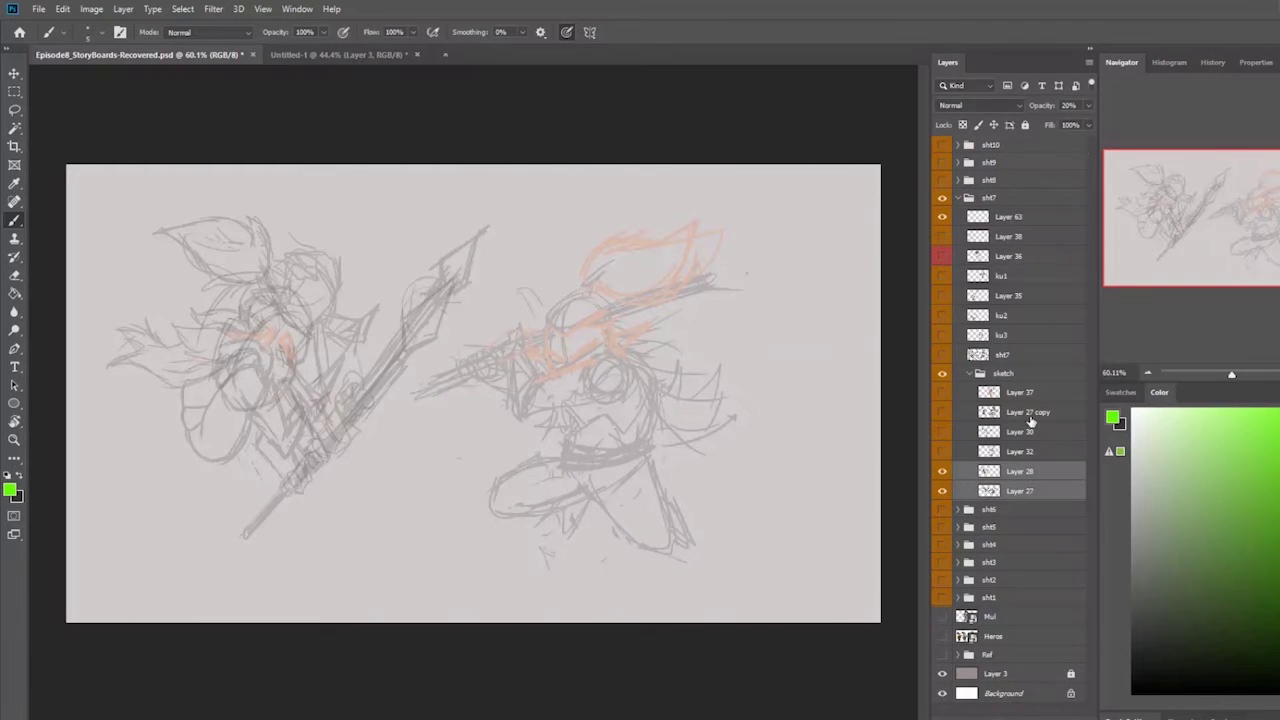
mouse_move(1089, 106)
left_mouse_down()
mouse_move(1069, 123)
mouse_move(1094, 123)
left_mouse_up()
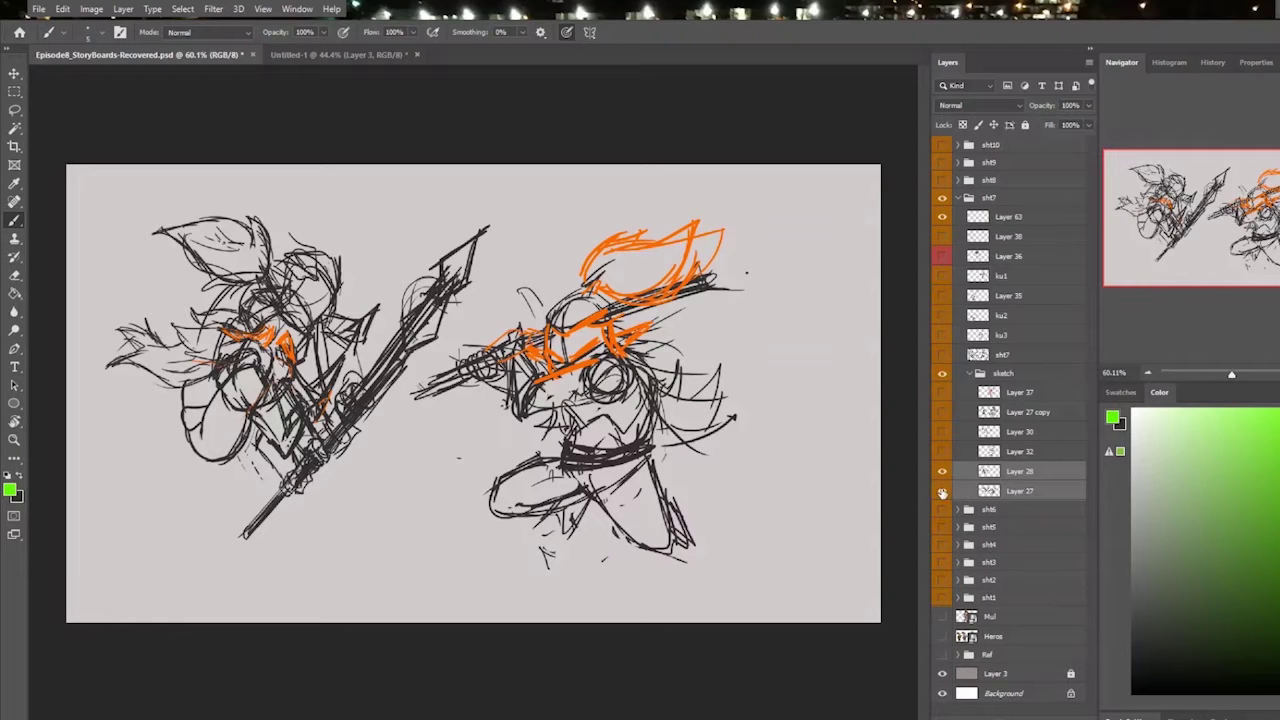
left_click(942, 472)
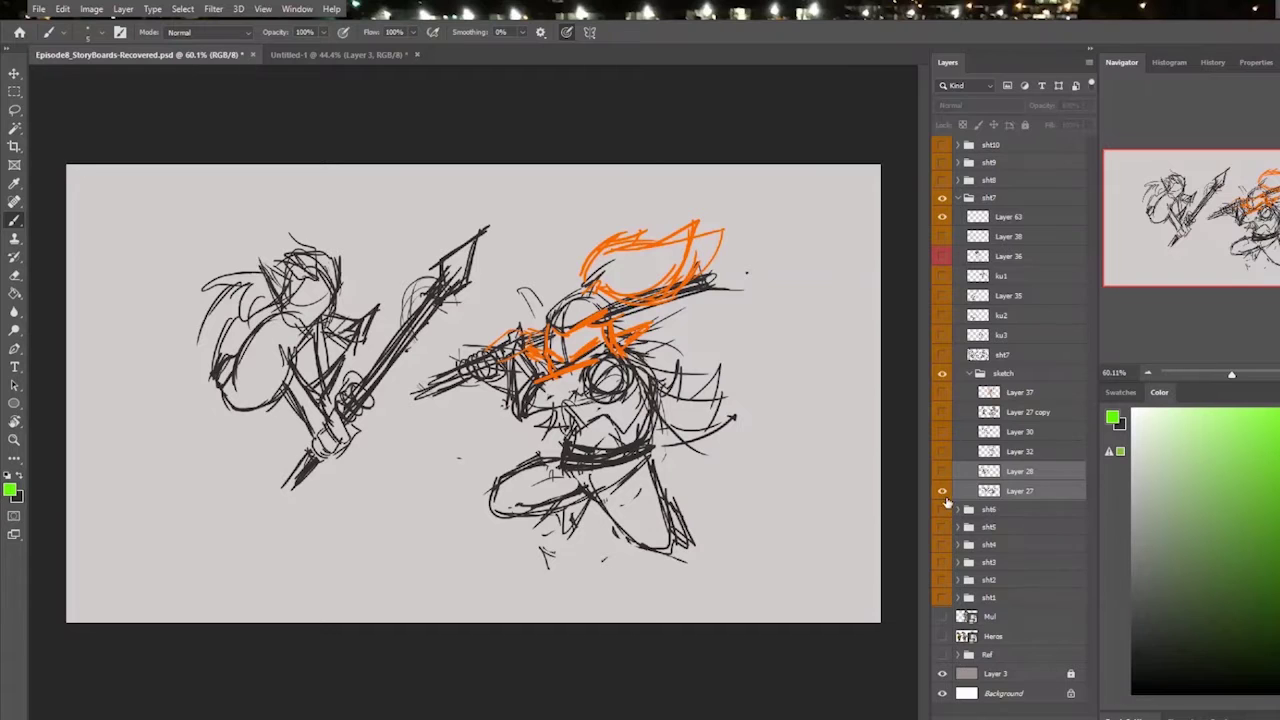
- Compare the sht7 rough with the sketch group by showing each in turn, and hide both
left_click(970, 375)
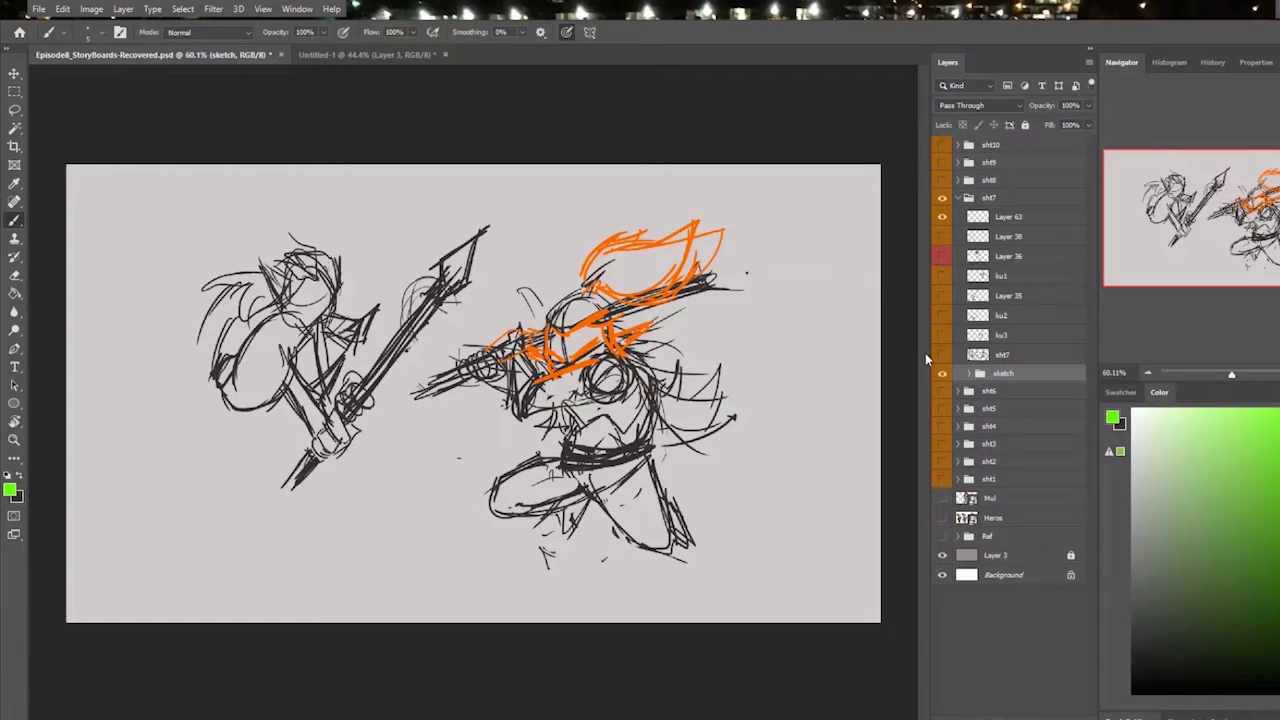
left_click(941, 354)
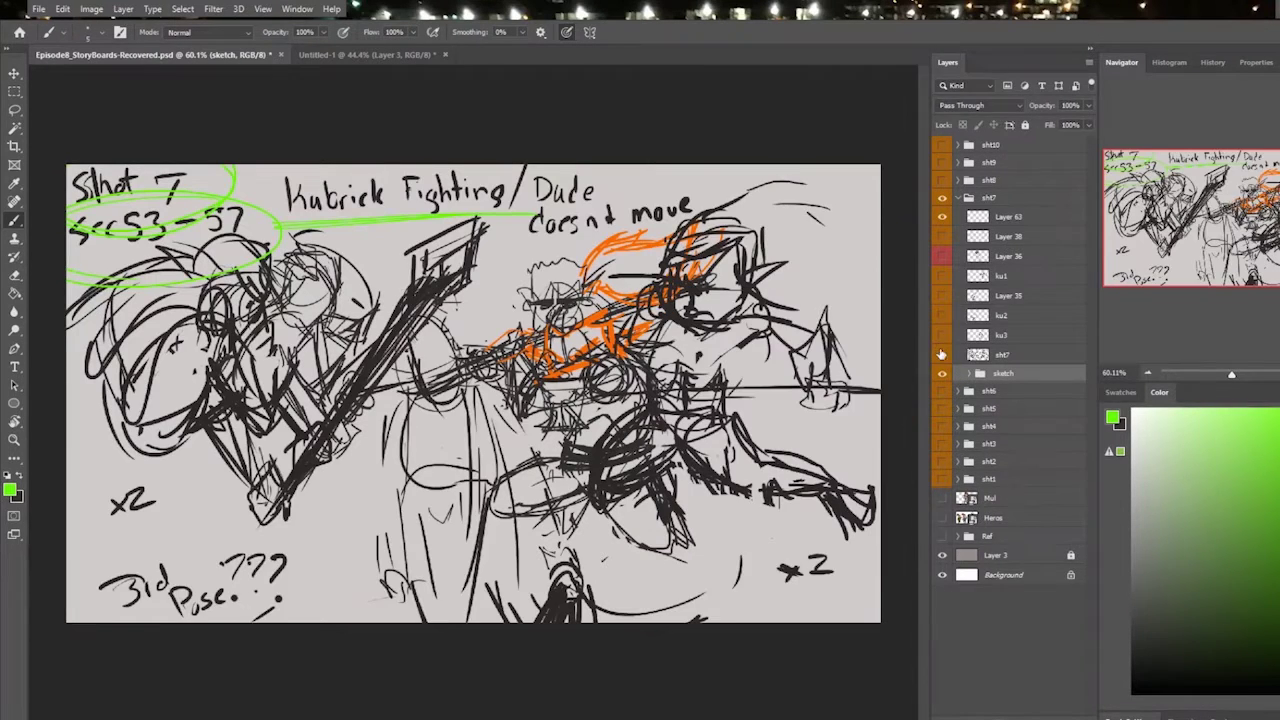
left_click(941, 373)
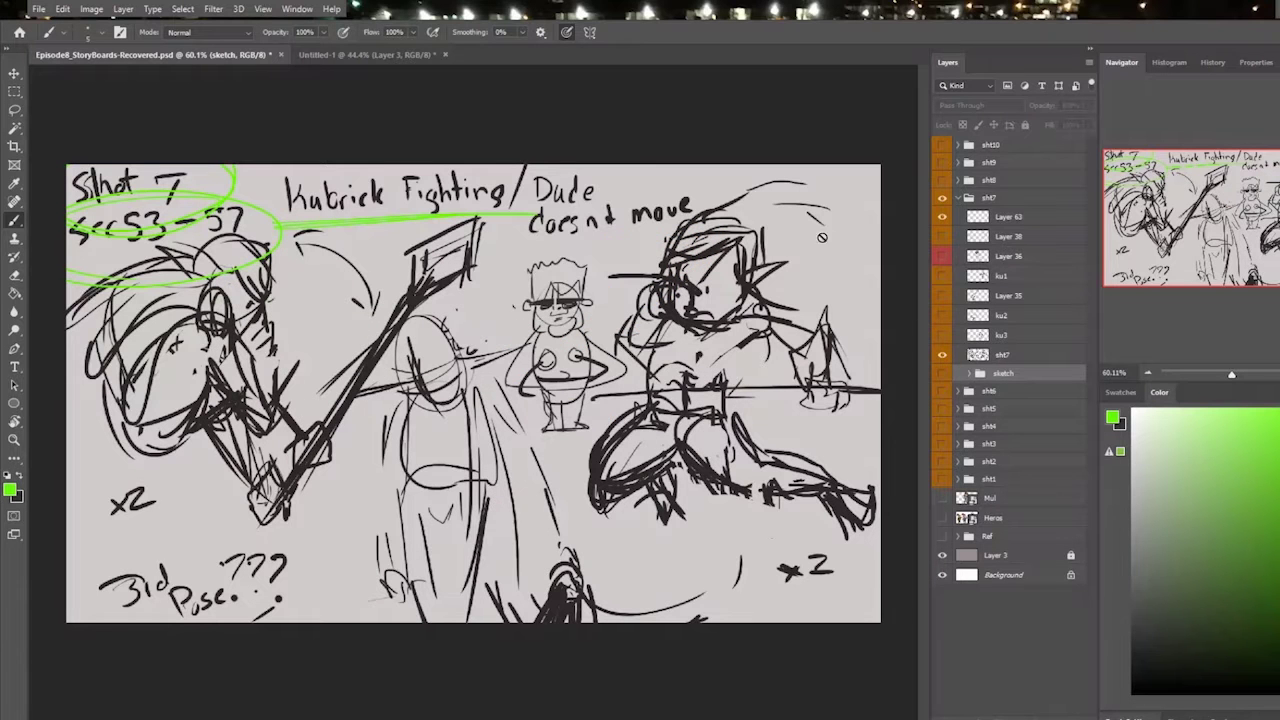
left_click(941, 354)
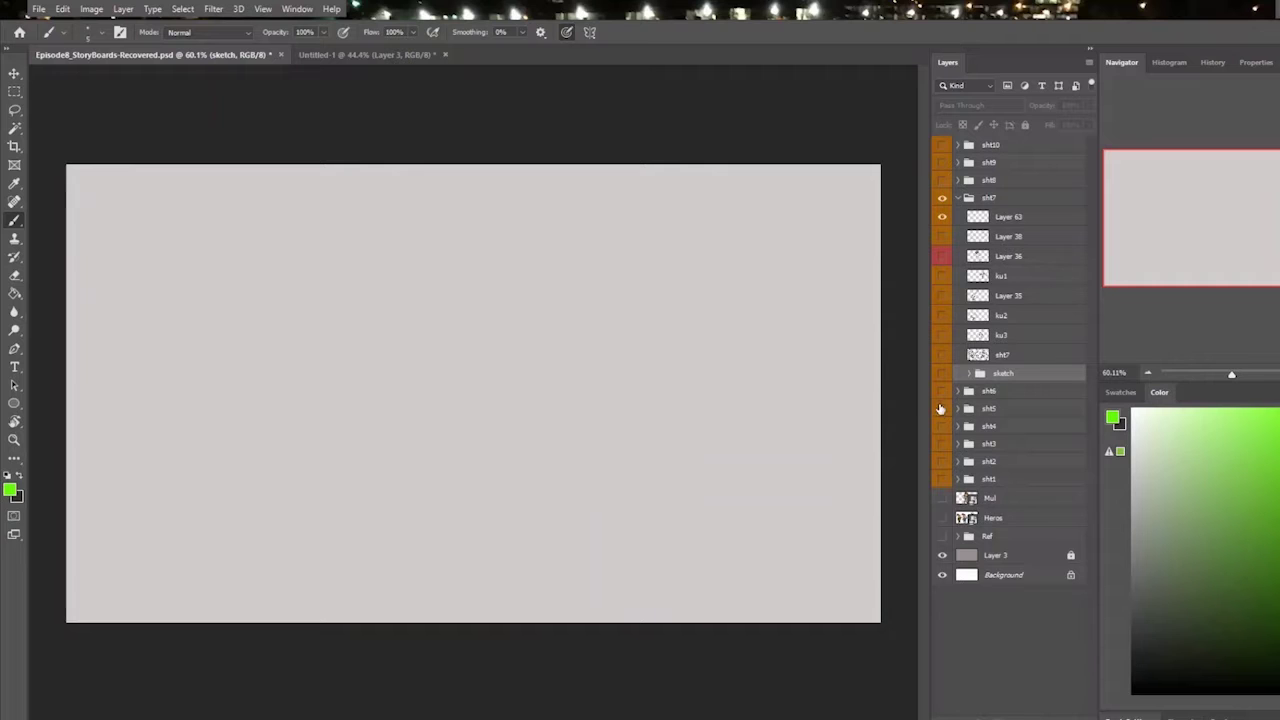
left_click(969, 375)
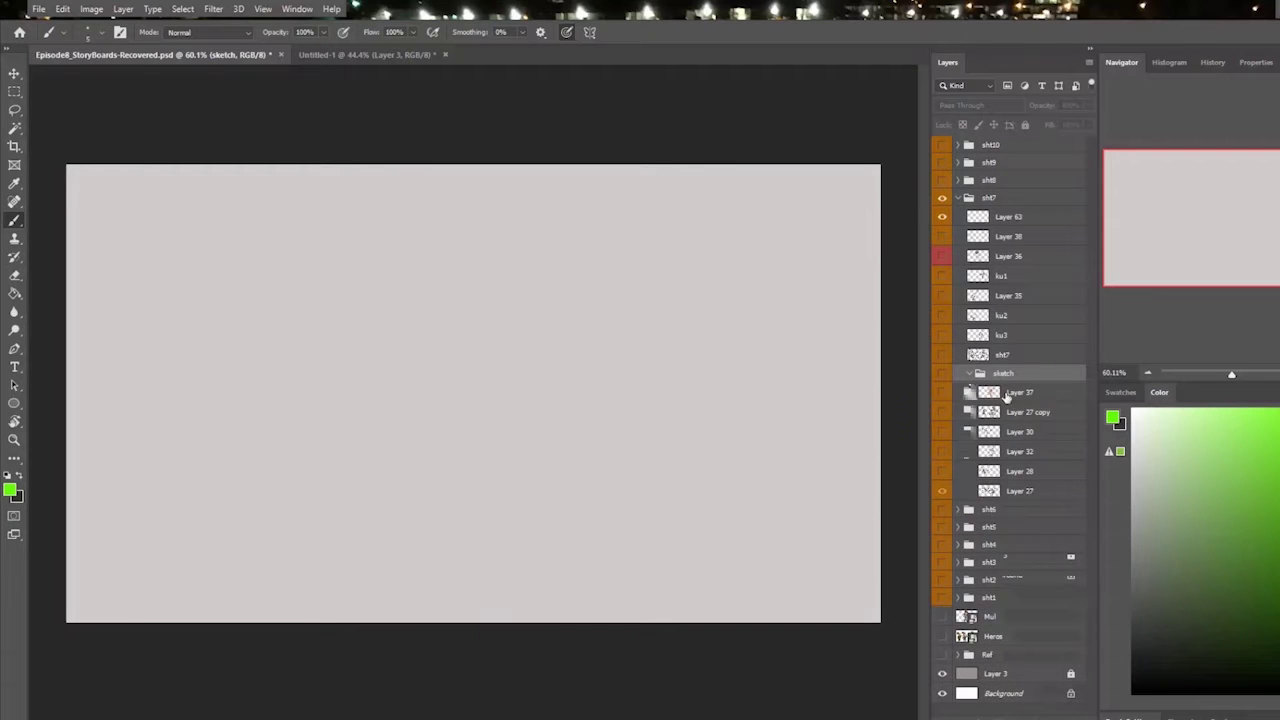
left_click(941, 373)
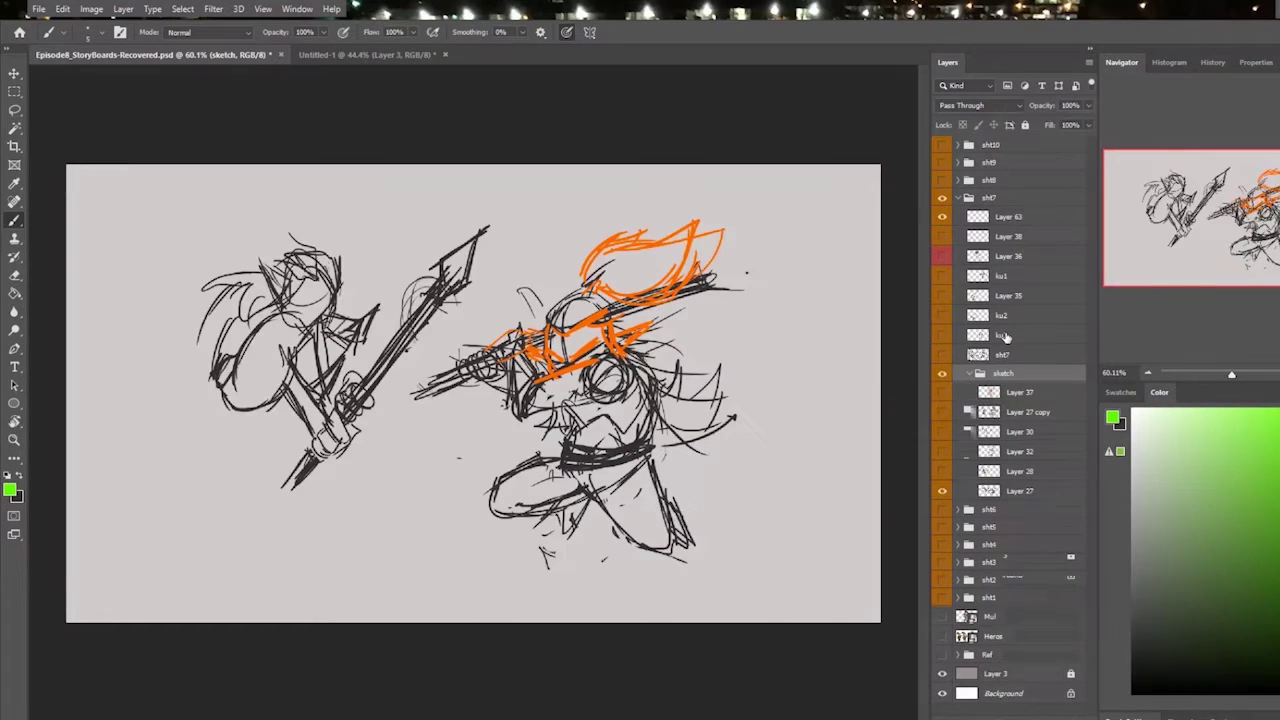
left_click(940, 375)
- Review the inked layers ku3, ku2, Layer 35 and ku1 together, and display only the faint sketches on Layer 38 instead
left_click(940, 332)
left_click(941, 315)
left_click(942, 296)
left_click(942, 276)
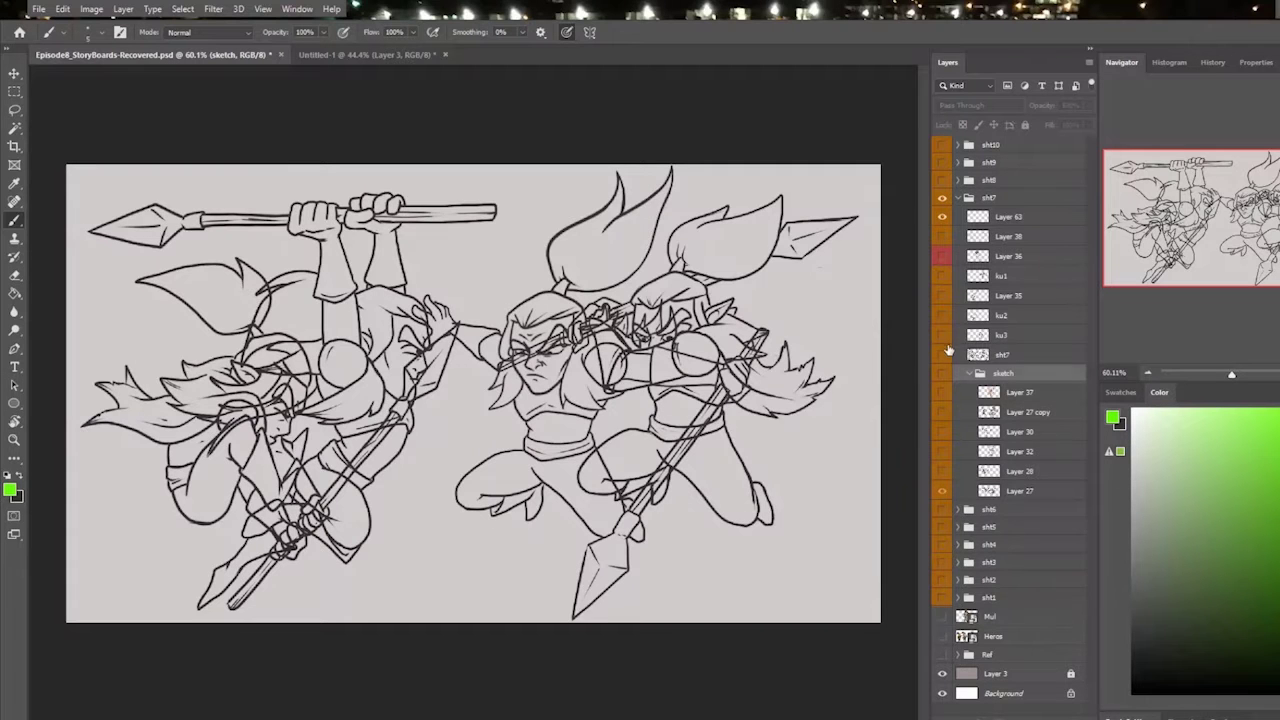
left_click(942, 237)
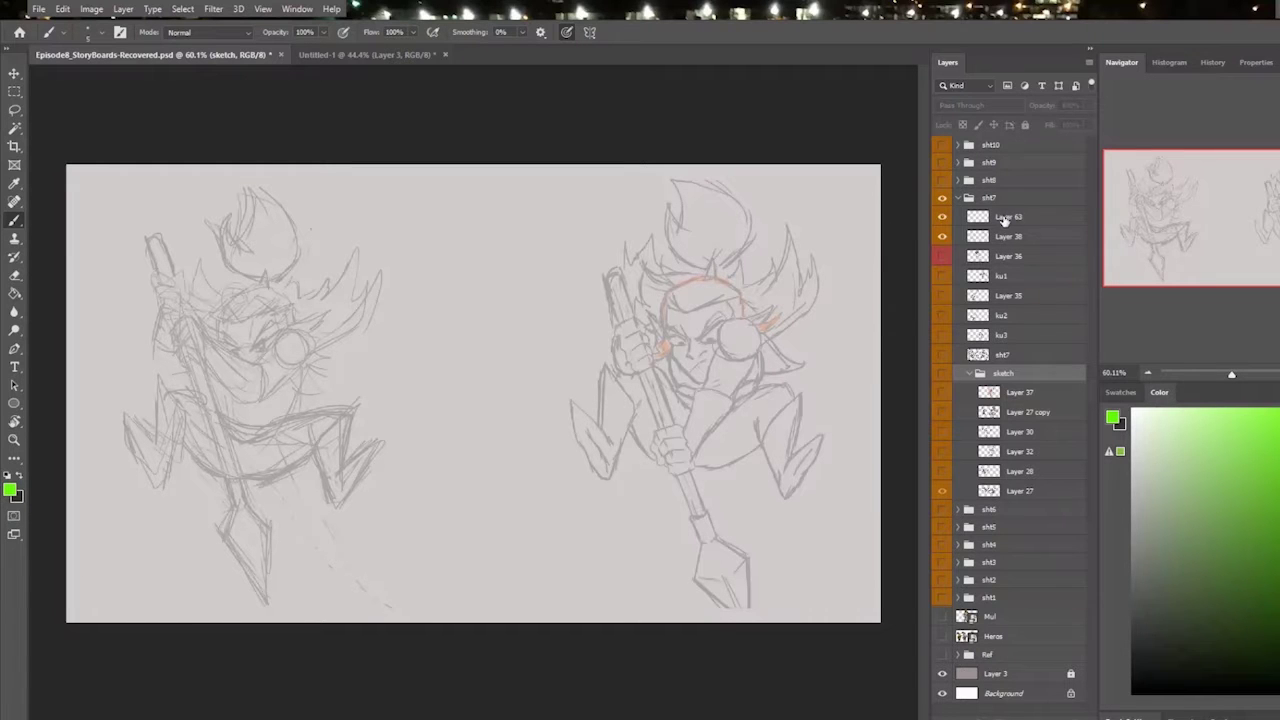
- On Layer 63, draw large green ellipses across both spear fighters and a small crowned figure at their centre
left_click(993, 220)
mouse_move(420, 182)
left_mouse_down()
mouse_move(715, 470)
mouse_move(275, 195)
mouse_move(754, 456)
mouse_move(155, 420)
mouse_move(494, 266)
mouse_move(328, 365)
left_mouse_up()
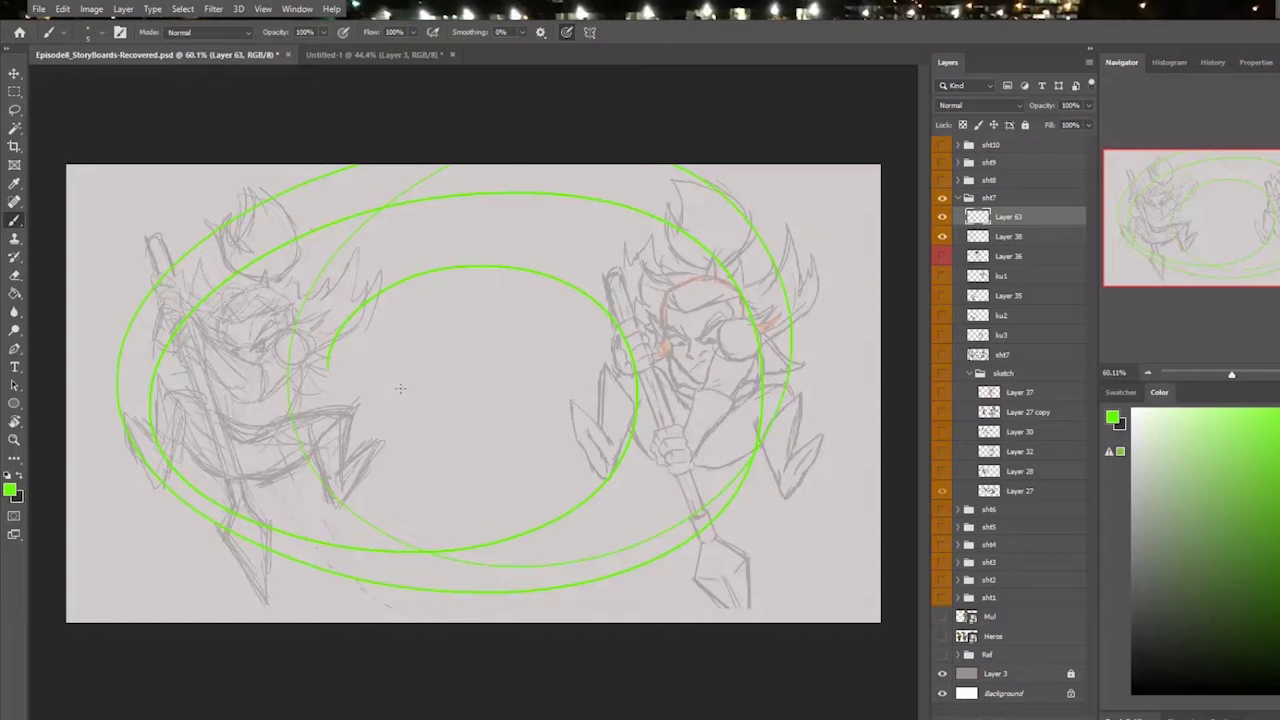
mouse_move(445, 339)
left_mouse_down()
mouse_move(447, 382)
mouse_move(490, 389)
left_mouse_up()
mouse_move(436, 344)
left_mouse_down()
mouse_move(458, 318)
mouse_move(490, 333)
left_mouse_up()
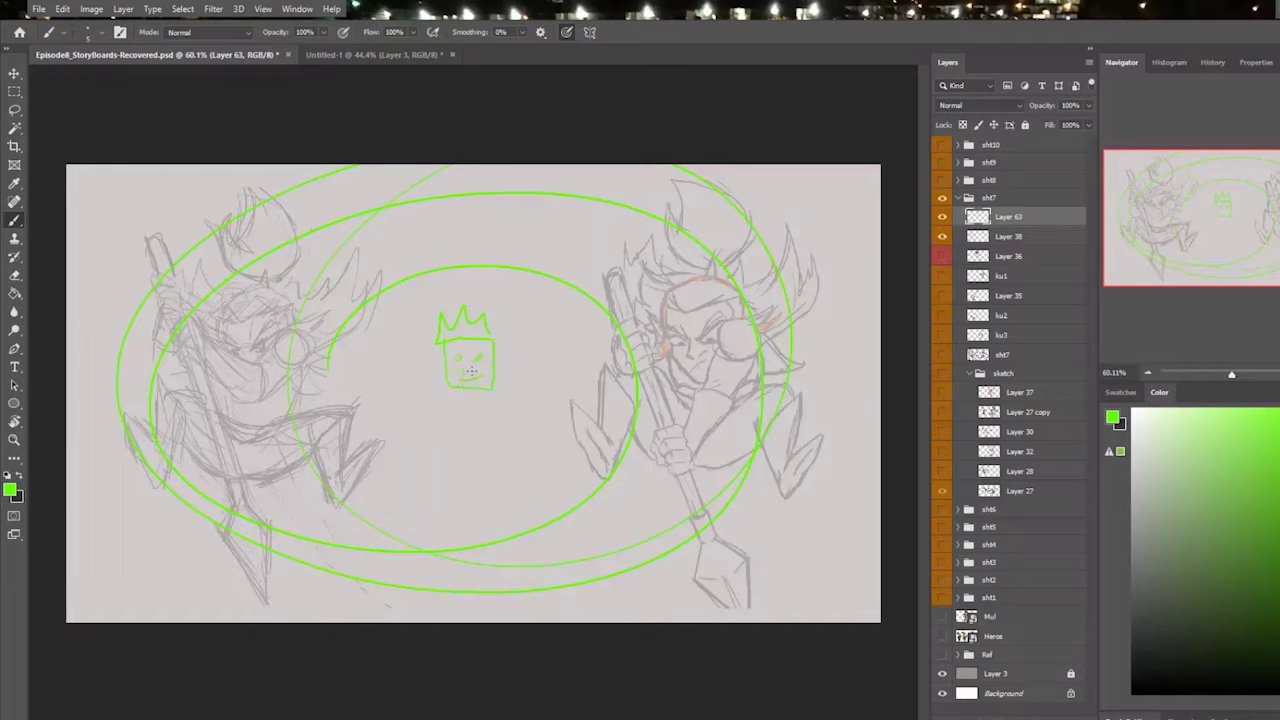
mouse_move(436, 458)
left_mouse_down()
mouse_move(499, 463)
mouse_move(474, 393)
mouse_move(451, 510)
mouse_move(492, 530)
mouse_move(499, 468)
left_mouse_up()
left_click_drag(452, 416, 497, 430)
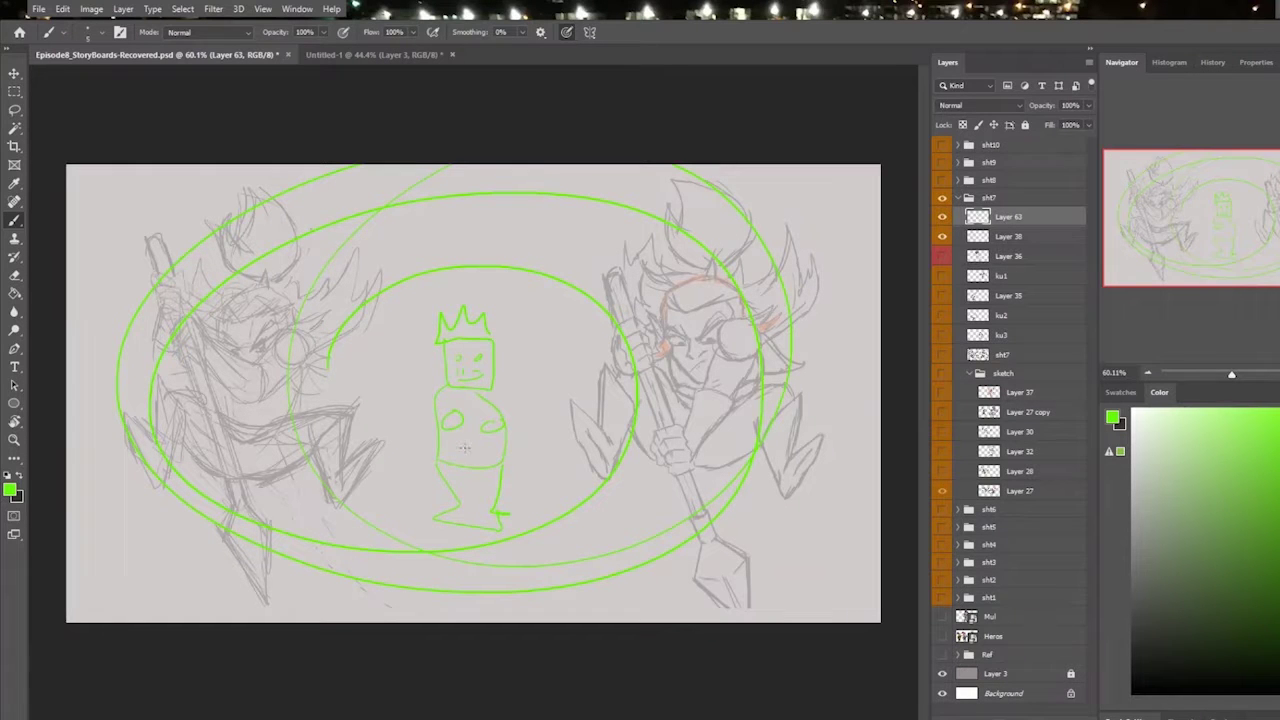
left_click_drag(436, 400, 438, 457)
left_click_drag(505, 422, 506, 452)
- Delete Layer 63 with its green annotations
left_click(942, 216)
left_click(943, 218)
key("Delete")
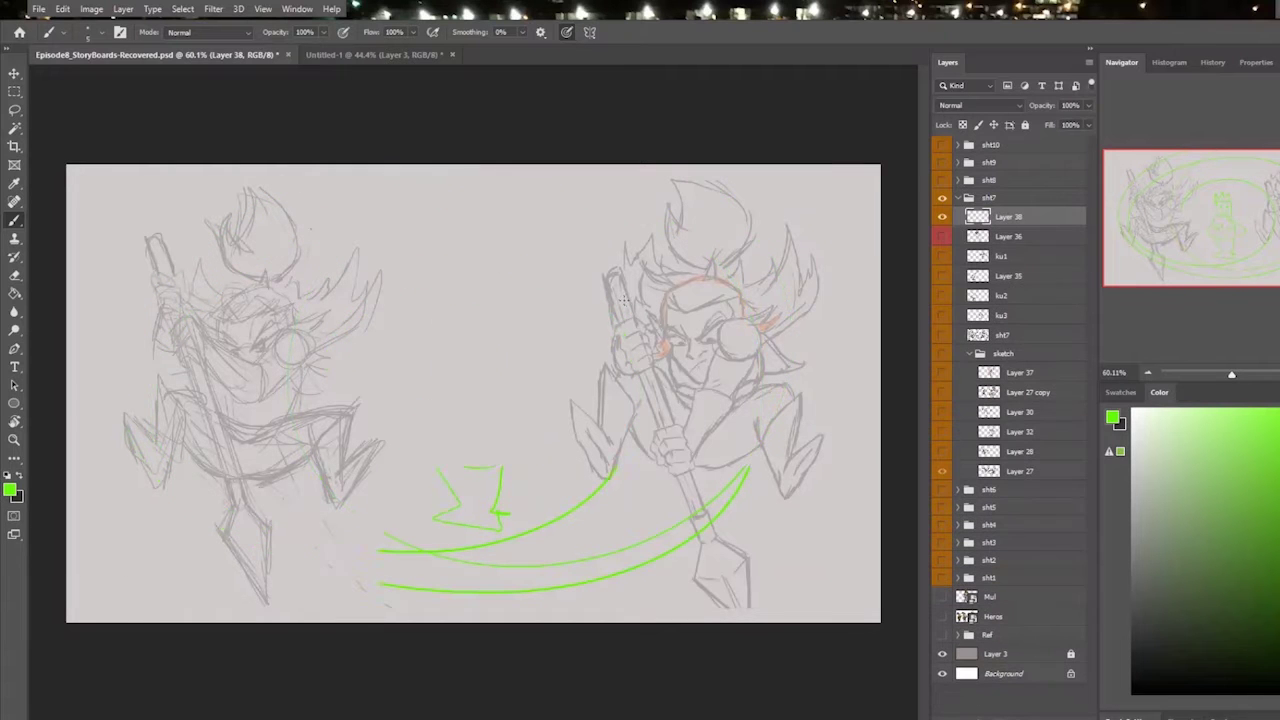
- Switch the brush back to the dark colour and add a new empty layer above Layer 38
key("x")
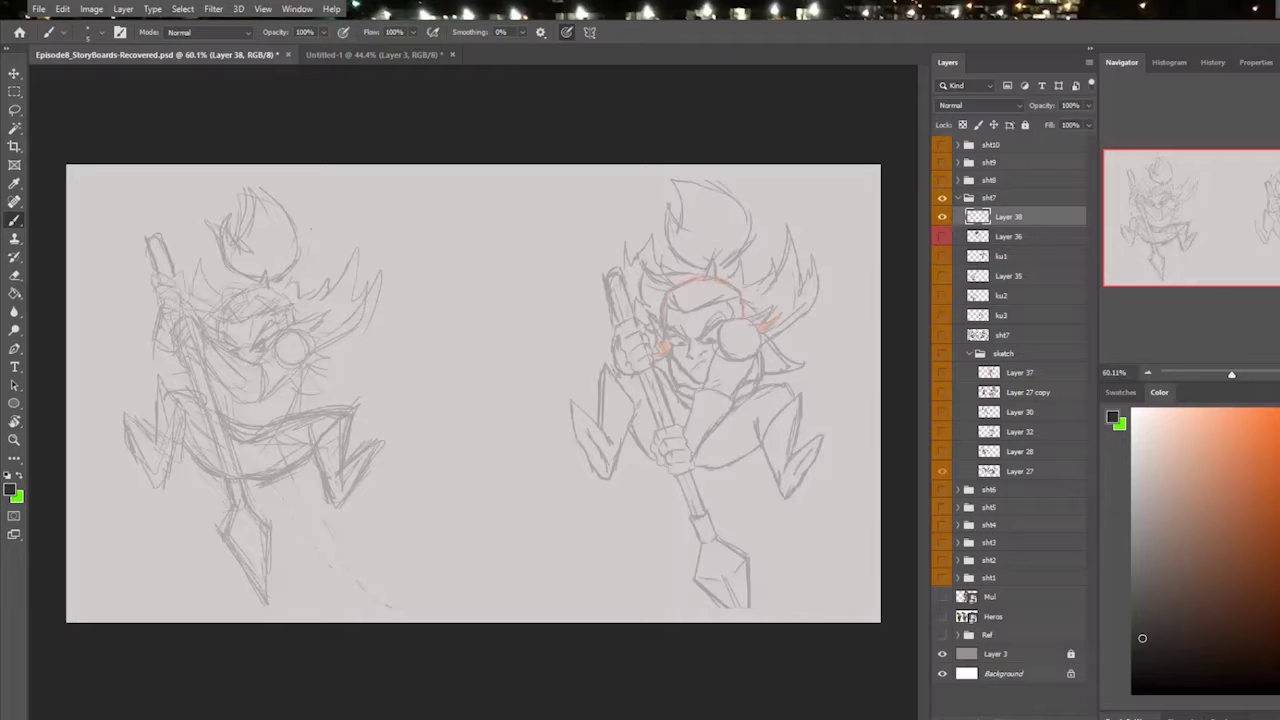
key("ctrl+shift+alt+n")
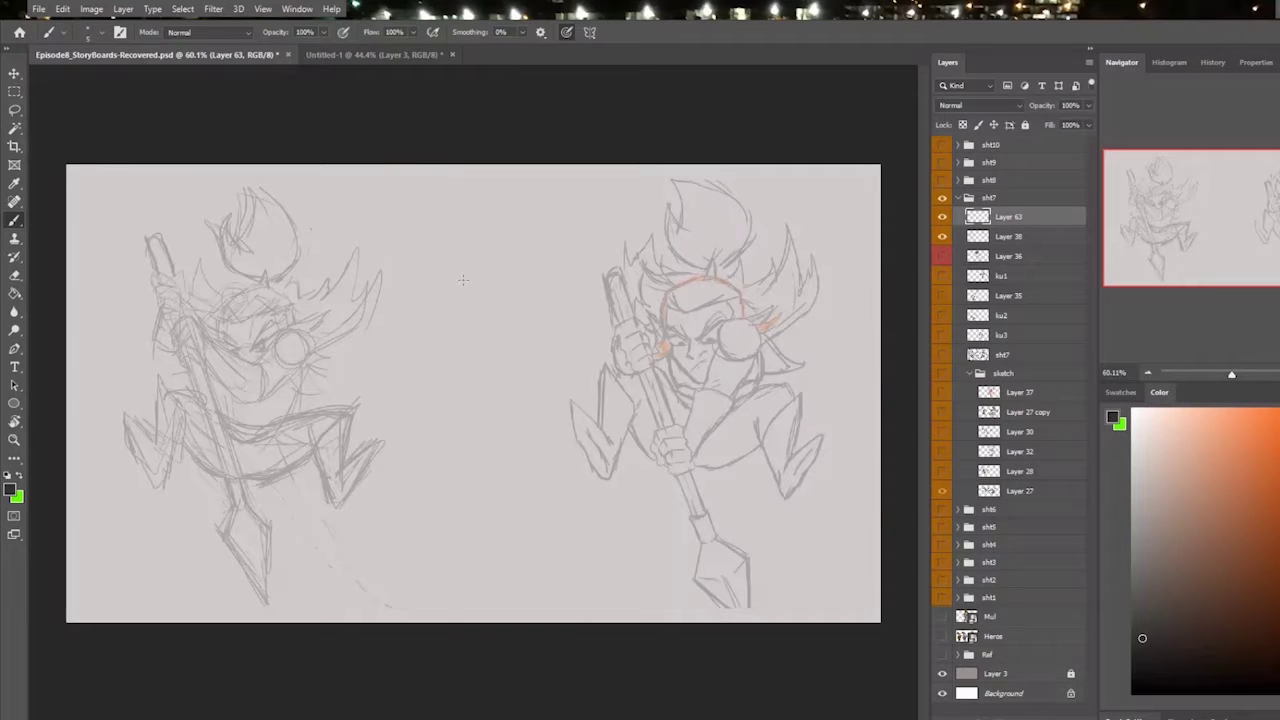
scroll(656, 362, "up", 4)
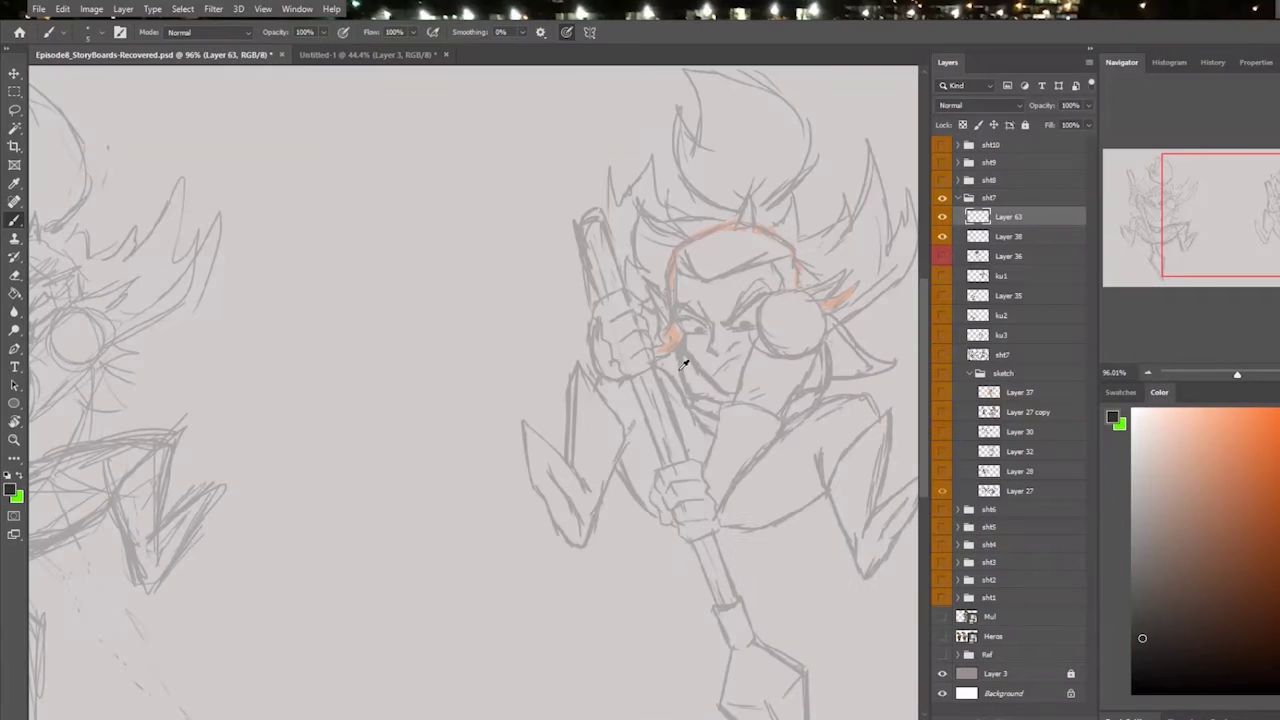
left_click_drag(542, 404, 674, 375)
scroll(670, 379, "down", 1)
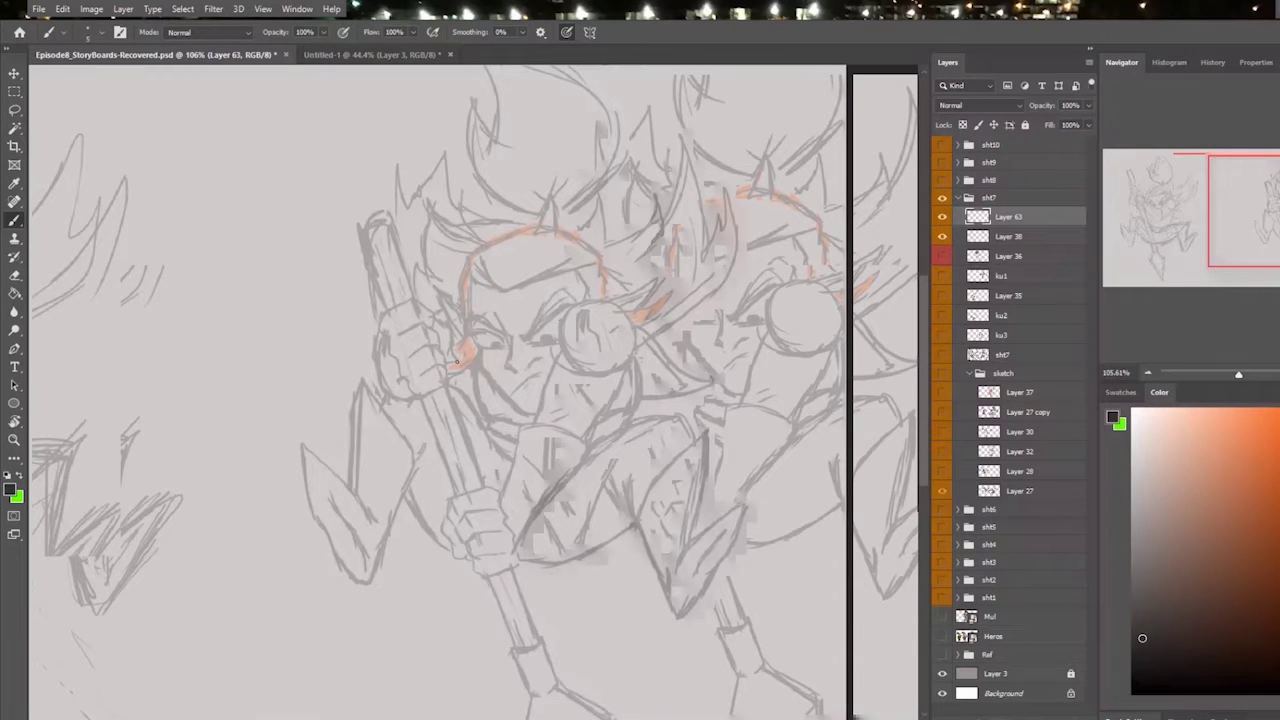
- Set the brush smoothing to 41% and ink the first brow, the nose and the frowning mouth on Layer 63
mouse_move(524, 36)
left_mouse_down()
mouse_move(521, 51)
mouse_move(558, 55)
mouse_move(545, 52)
left_mouse_up()
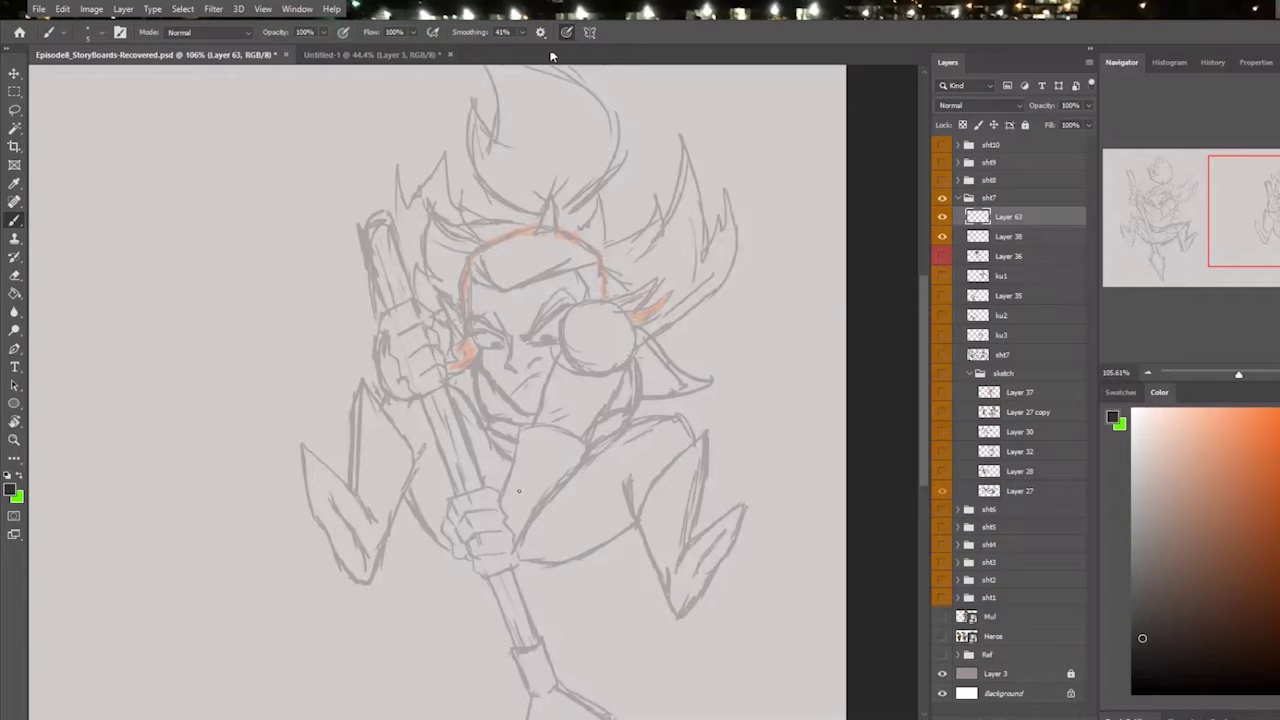
left_click_drag(477, 466, 556, 428)
left_click_drag(580, 430, 407, 539)
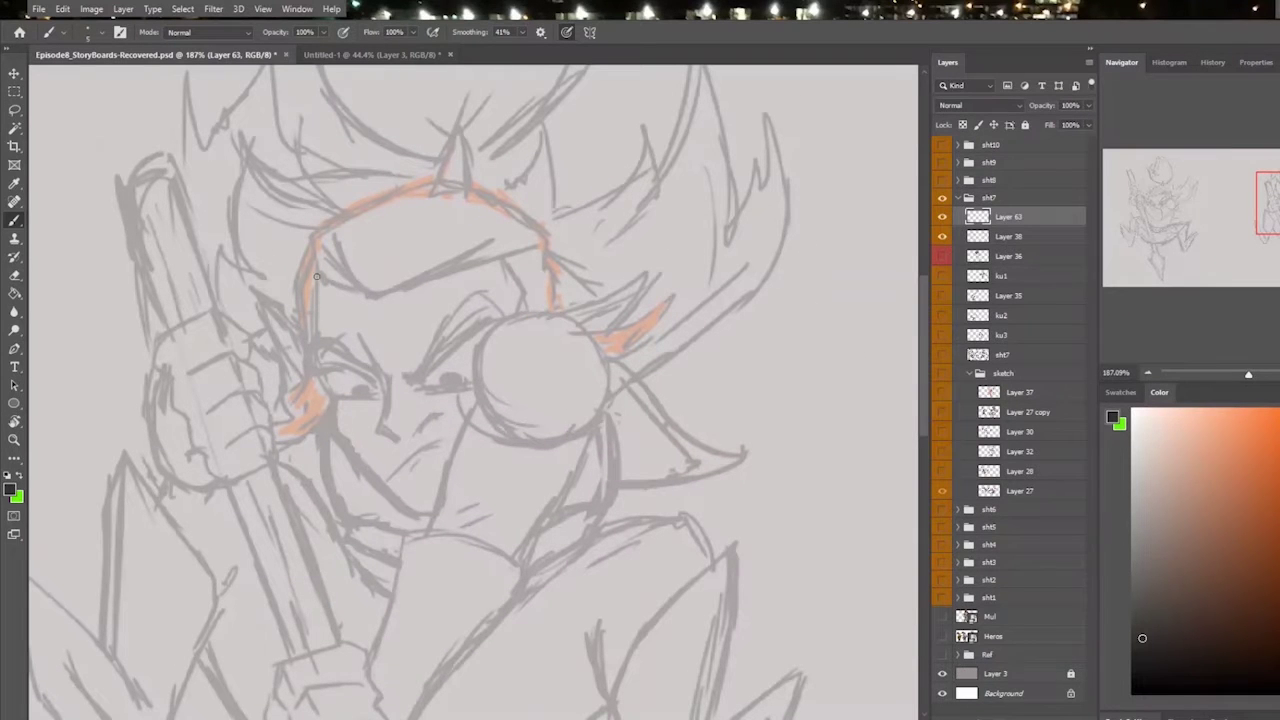
mouse_move(308, 333)
left_mouse_down()
mouse_move(311, 379)
mouse_move(375, 390)
left_mouse_up()
mouse_move(308, 335)
left_mouse_down()
mouse_move(322, 328)
mouse_move(370, 352)
mouse_move(381, 386)
left_mouse_up()
key("ctrl+z")
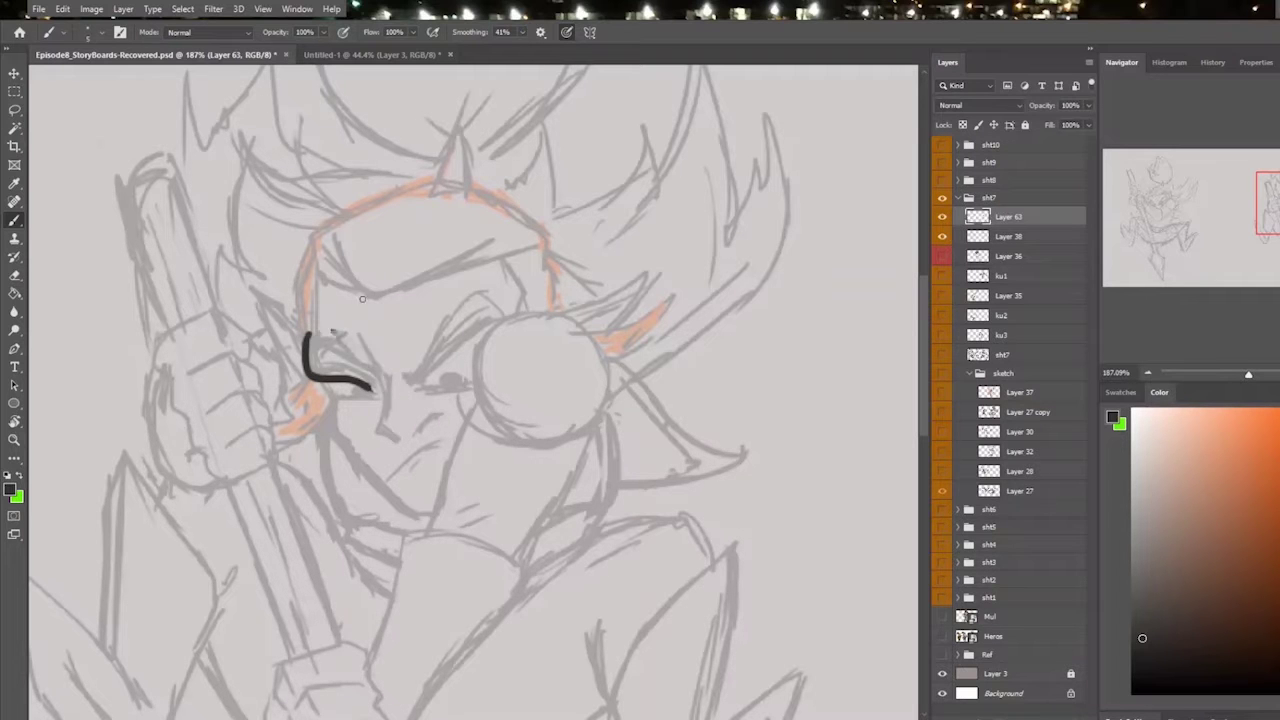
mouse_move(357, 337)
left_mouse_down()
mouse_move(371, 431)
mouse_move(425, 426)
left_mouse_up()
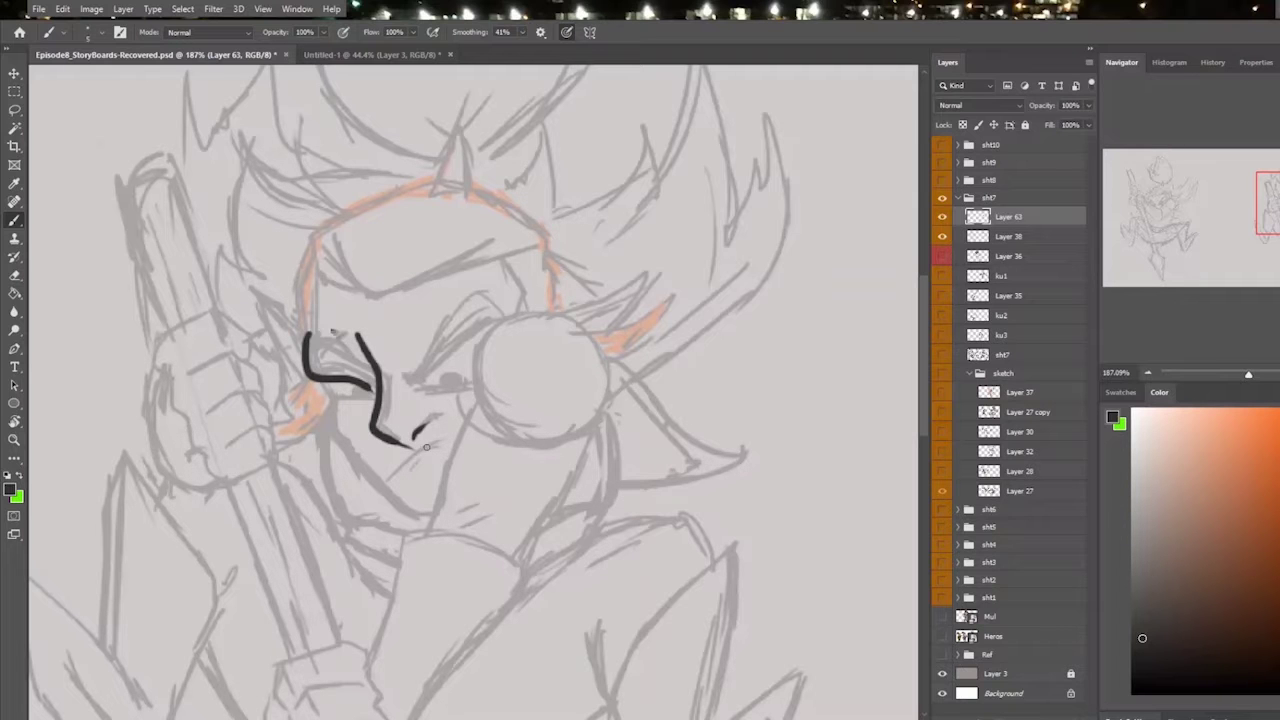
mouse_move(391, 471)
left_mouse_down()
mouse_move(446, 444)
mouse_move(471, 451)
left_mouse_up()
key("ctrl+z")
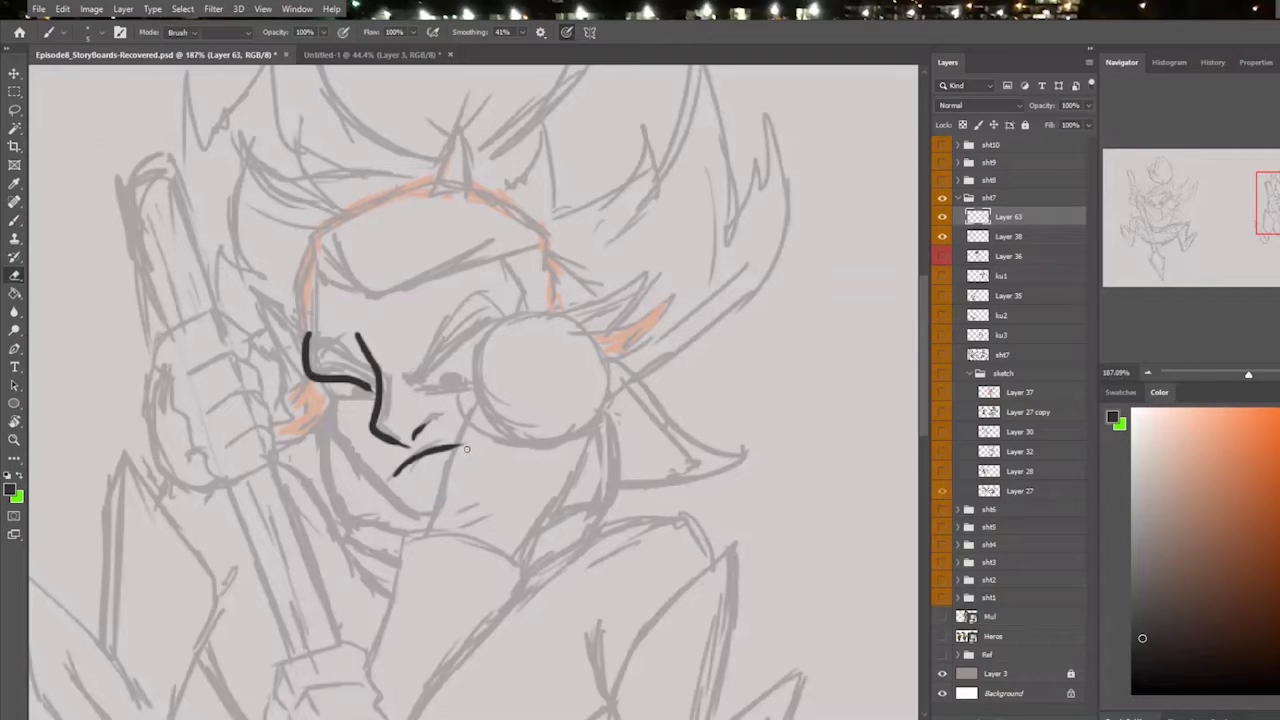
left_click_drag(423, 477, 439, 475)
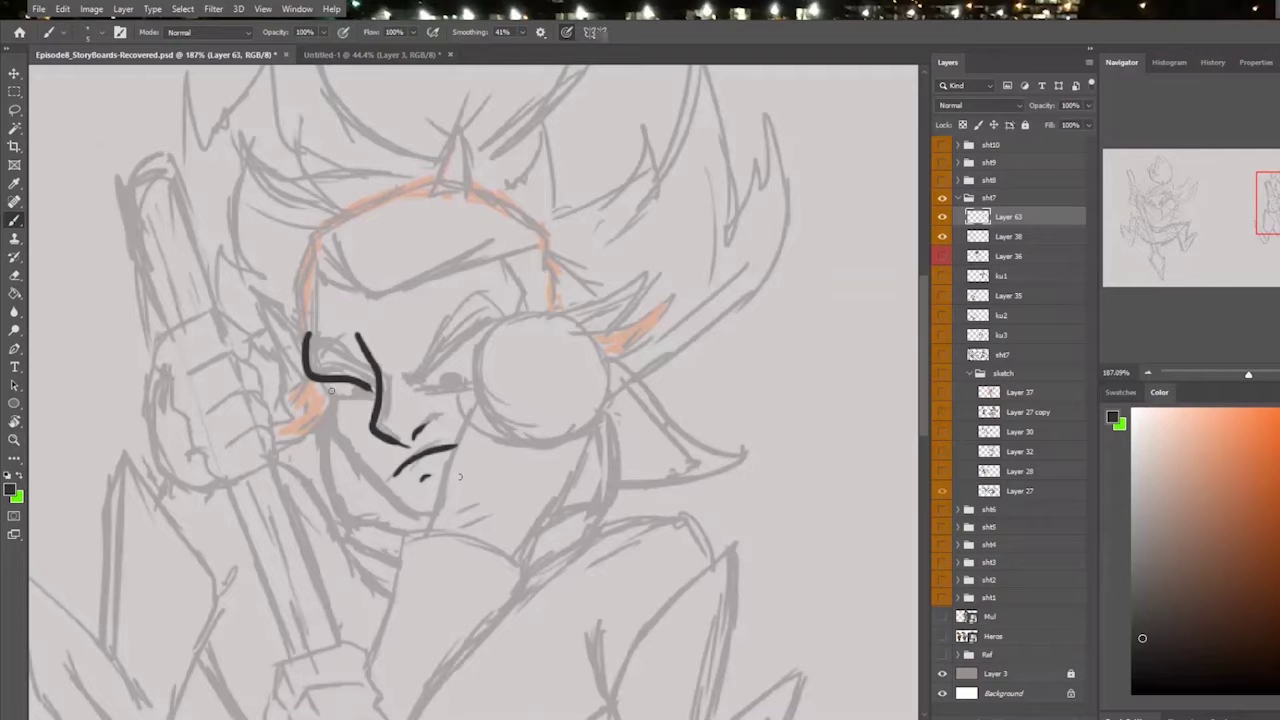
- Ink both eyes, the second eyebrow and the round shoulder guard that overlaps the fighter's face
mouse_move(320, 388)
left_mouse_down()
mouse_move(367, 406)
mouse_move(352, 398)
mouse_move(491, 339)
left_mouse_up()
mouse_move(401, 374)
left_mouse_down()
mouse_move(479, 289)
mouse_move(507, 303)
mouse_move(494, 323)
mouse_move(513, 315)
mouse_move(472, 384)
mouse_move(491, 427)
mouse_move(551, 445)
mouse_move(589, 433)
mouse_move(617, 386)
mouse_move(614, 351)
mouse_move(572, 309)
mouse_move(506, 314)
left_mouse_up()
left_click_drag(486, 390, 518, 421)
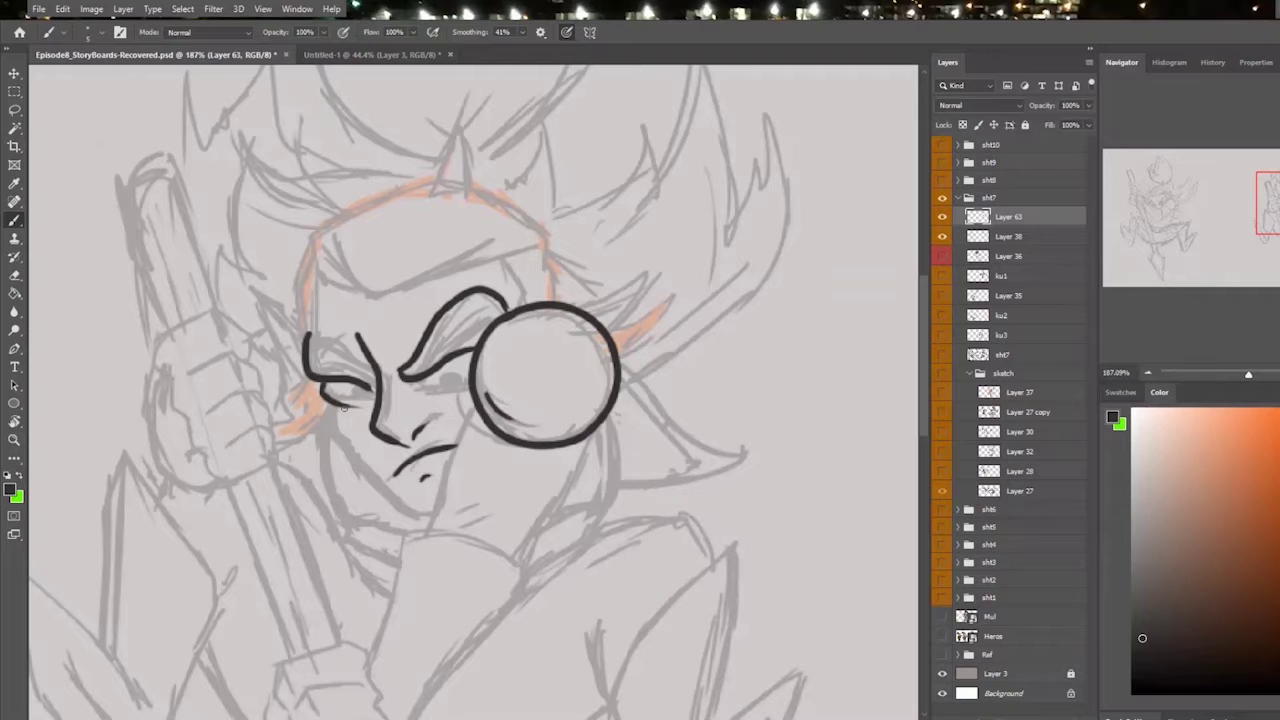
mouse_move(424, 398)
left_mouse_down()
mouse_move(478, 382)
mouse_move(436, 386)
mouse_move(450, 381)
left_mouse_up()
left_click_drag(351, 398, 348, 401)
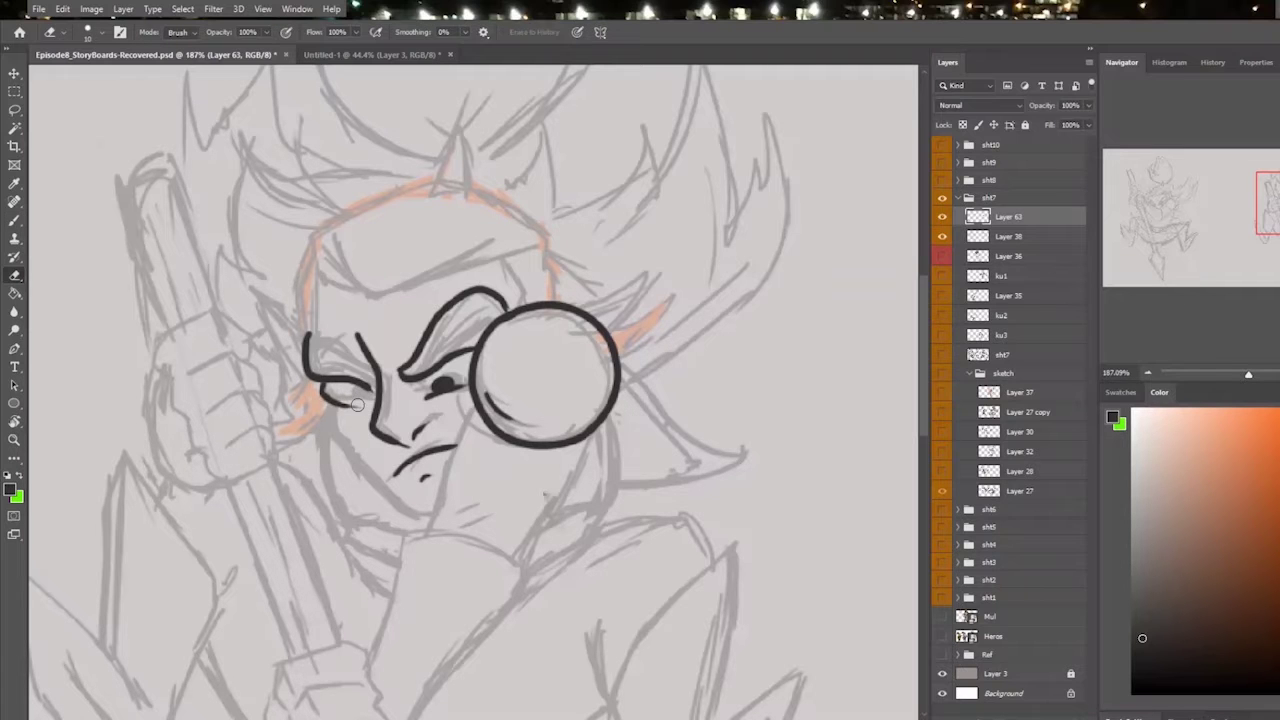
key("ctrl+z")
mouse_move(370, 395)
left_mouse_down()
mouse_move(332, 400)
mouse_move(348, 395)
left_mouse_up()
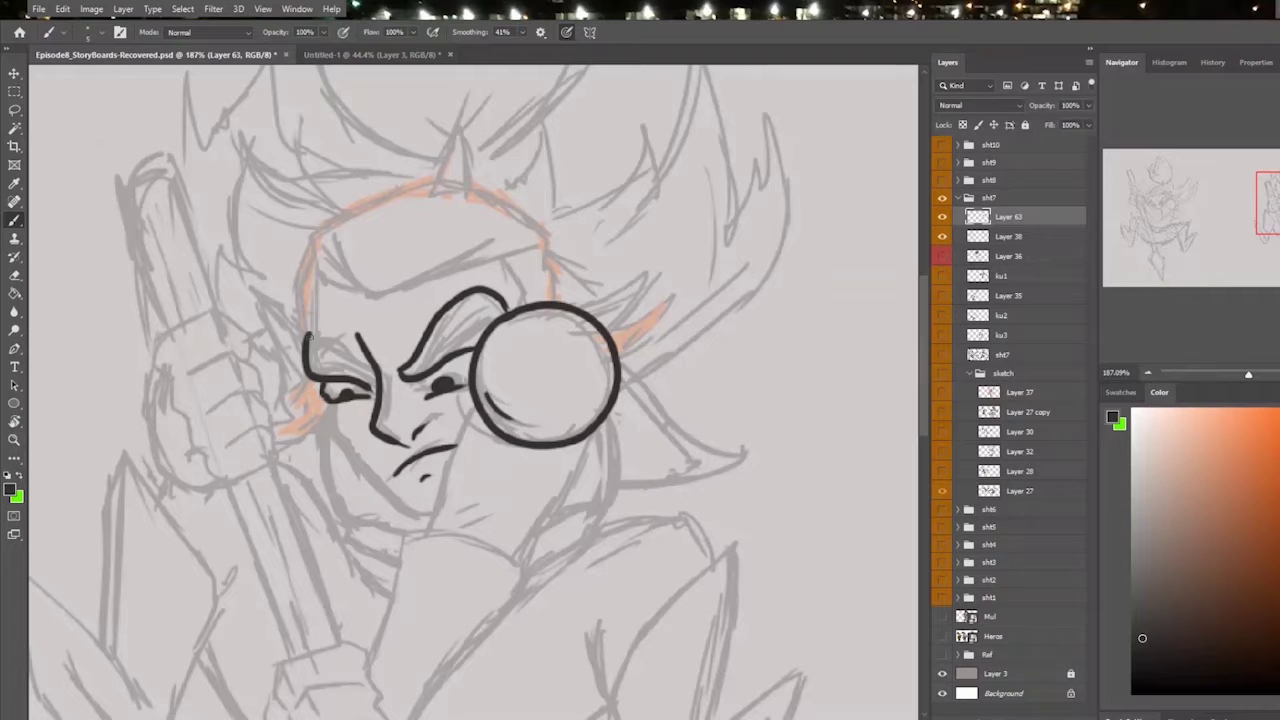
- Close the first eyebrow's outline, ink the temple line above it and refine the eye beneath it
mouse_move(306, 338)
left_mouse_down()
mouse_move(351, 335)
mouse_move(380, 375)
left_mouse_up()
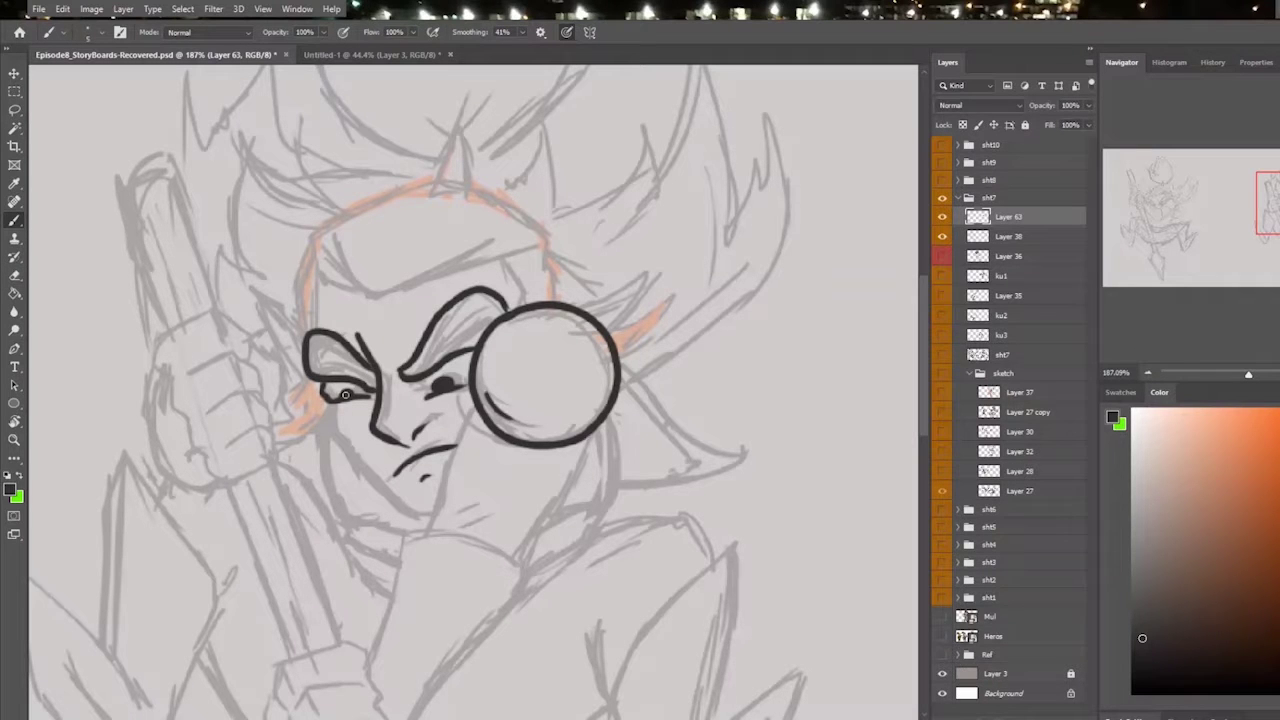
left_click_drag(314, 282, 307, 332)
key("e")
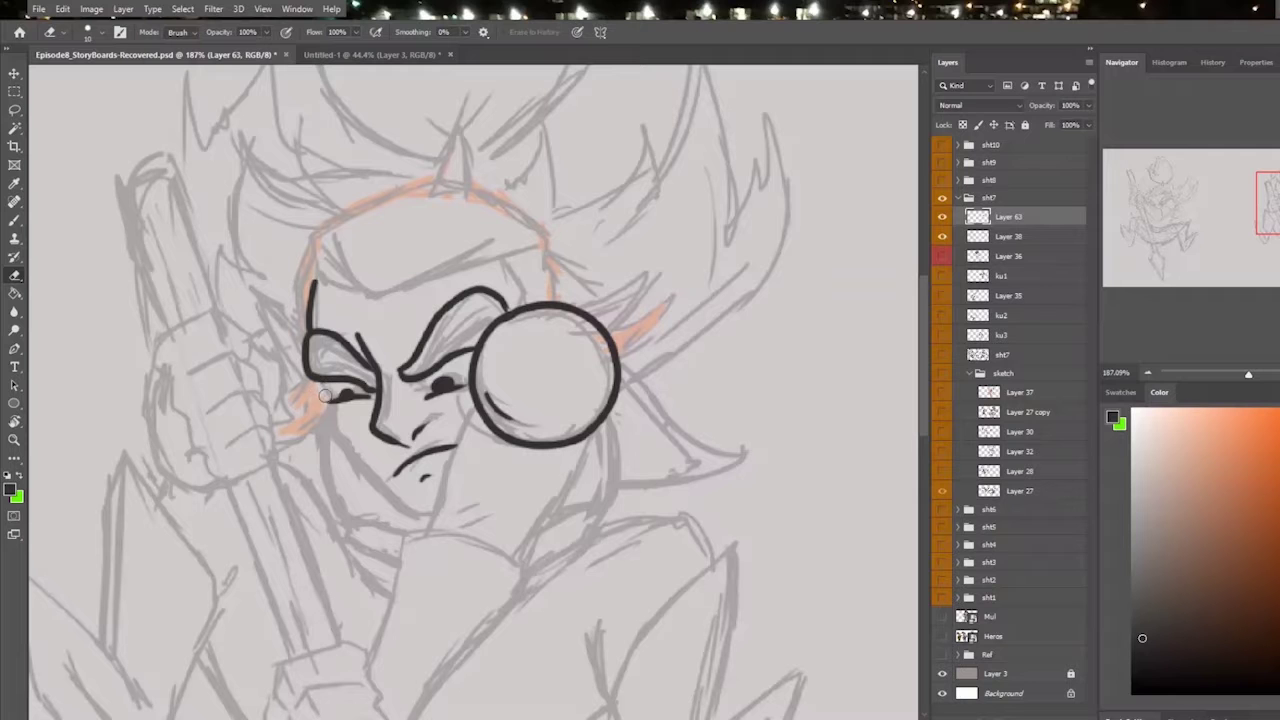
key("b")
left_click_drag(333, 399, 340, 401)
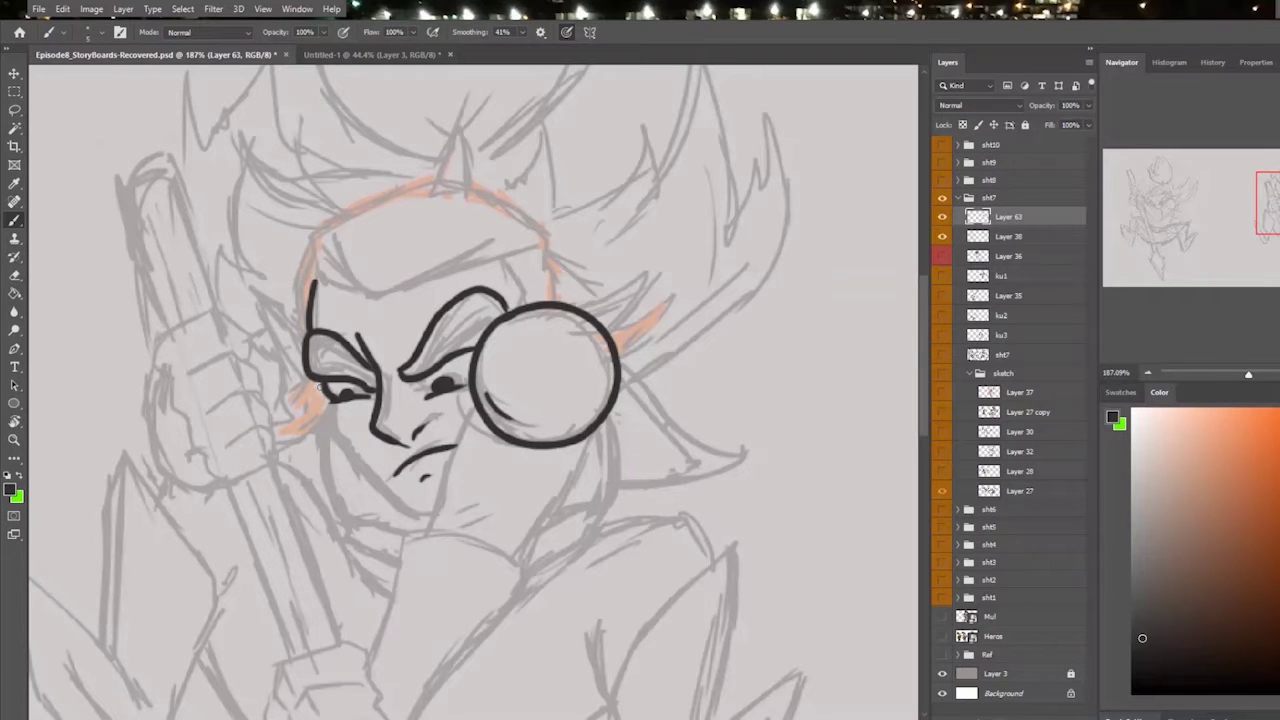
- Ink the jawline from the eye down to the chin, and add the frown creases and nostril
mouse_move(324, 392)
left_mouse_down()
mouse_move(340, 446)
mouse_move(420, 517)
left_mouse_up()
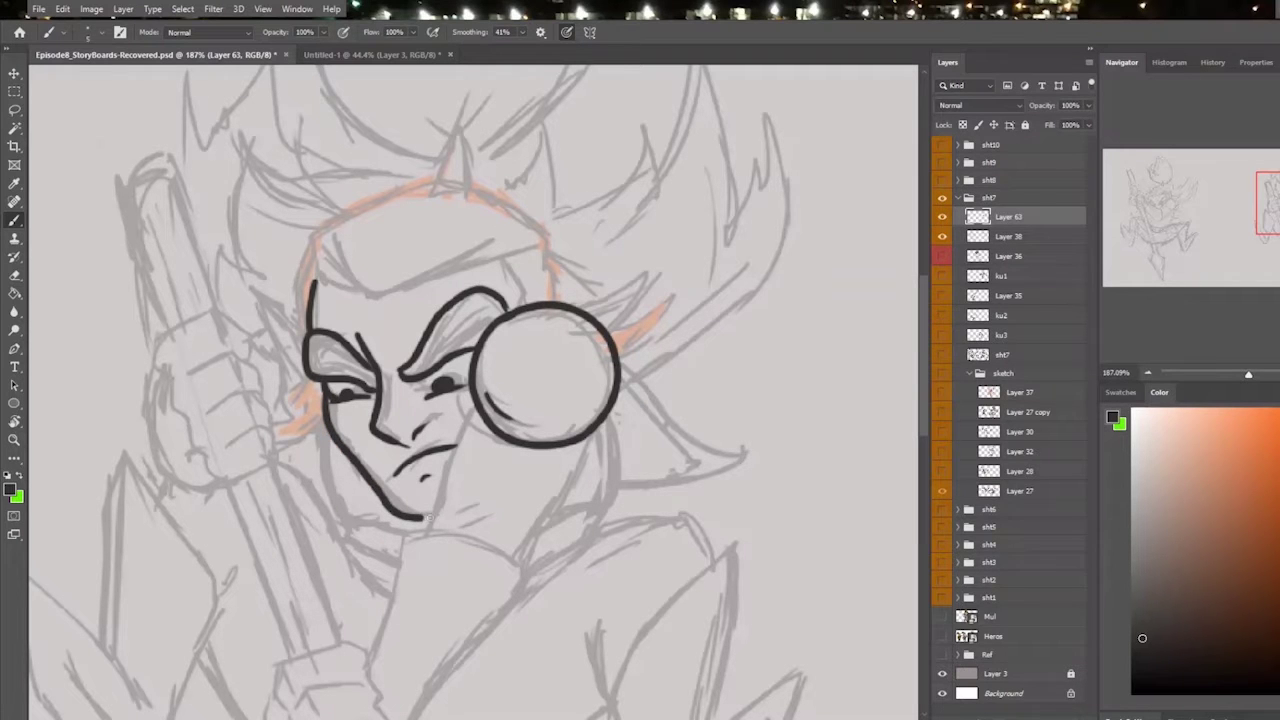
left_click_drag(392, 354, 391, 345)
key("e")
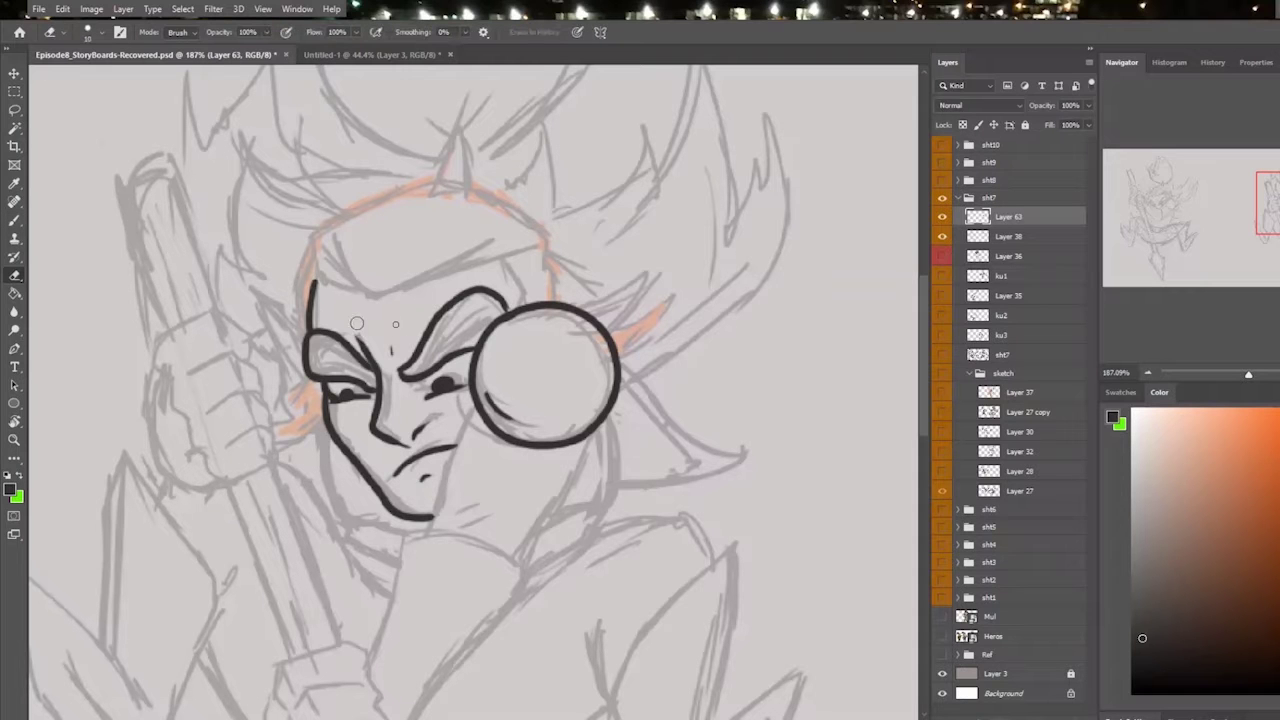
key("b")
left_click_drag(350, 317, 393, 319)
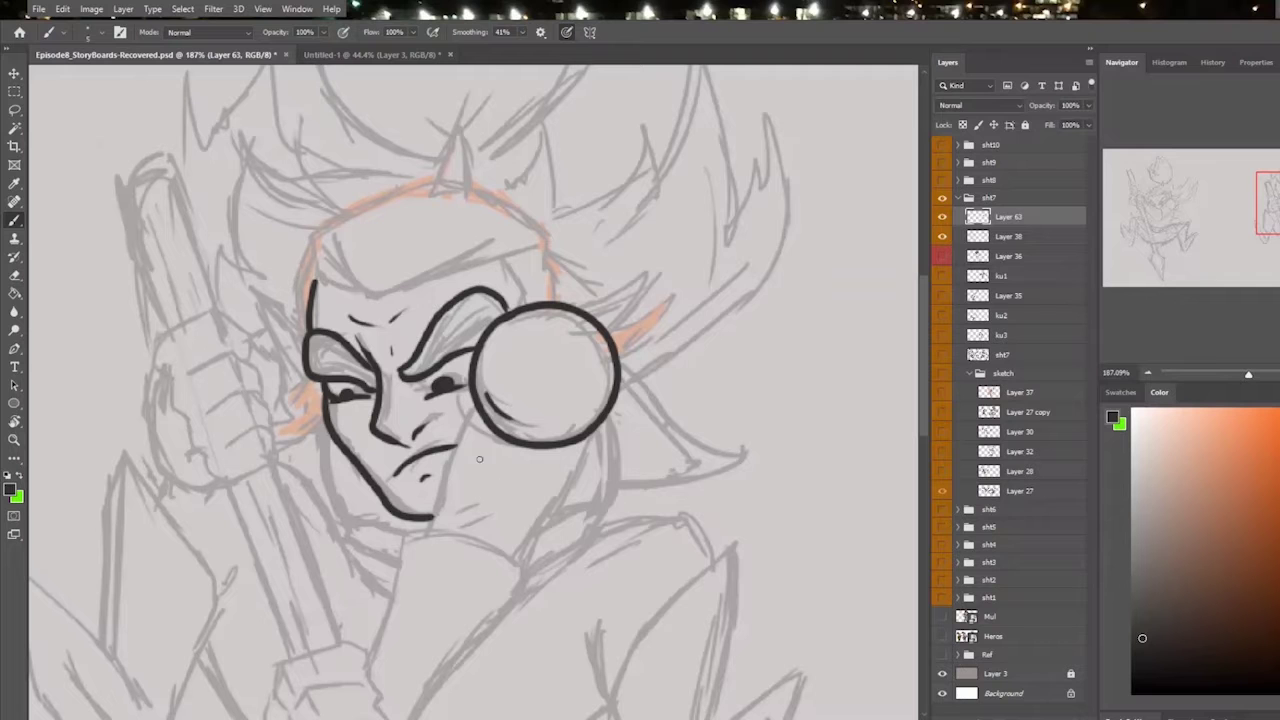
left_click_drag(425, 429, 432, 418)
- Ink the pointed hairline across the forehead, sweeping it back toward both temples
left_click_drag(331, 244, 378, 293)
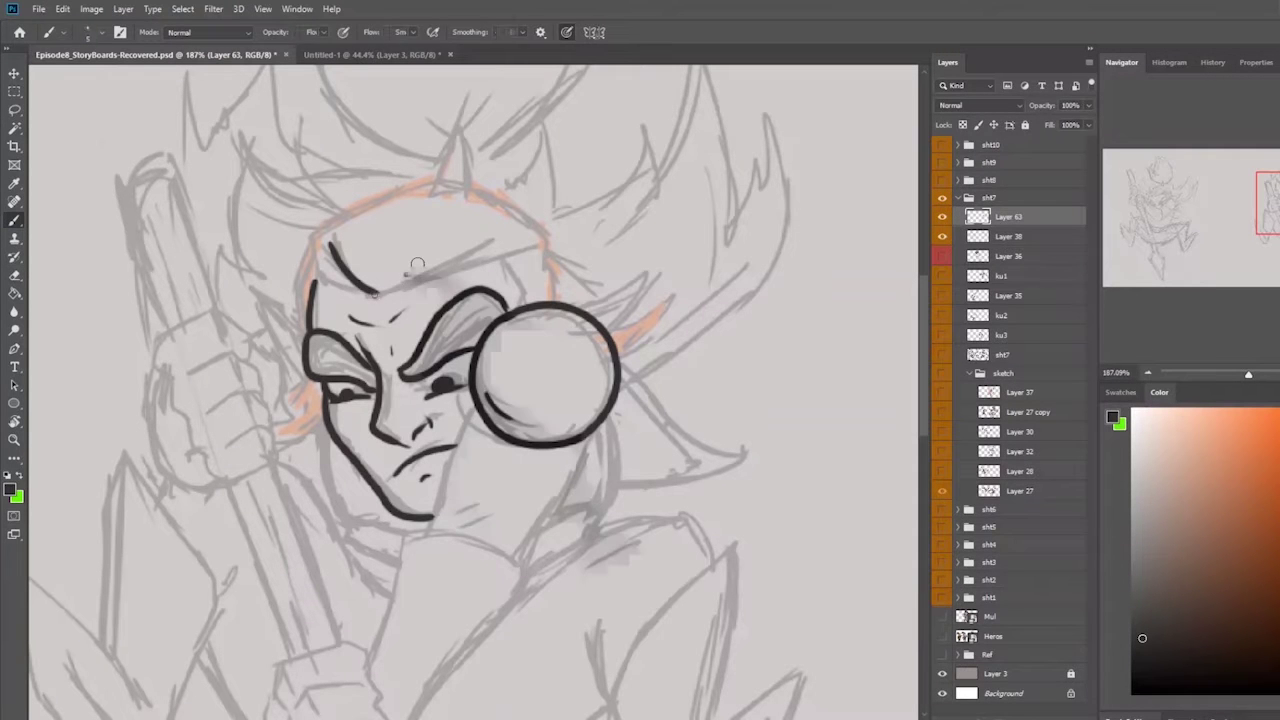
left_click_drag(378, 291, 520, 236)
left_click_drag(412, 283, 532, 251)
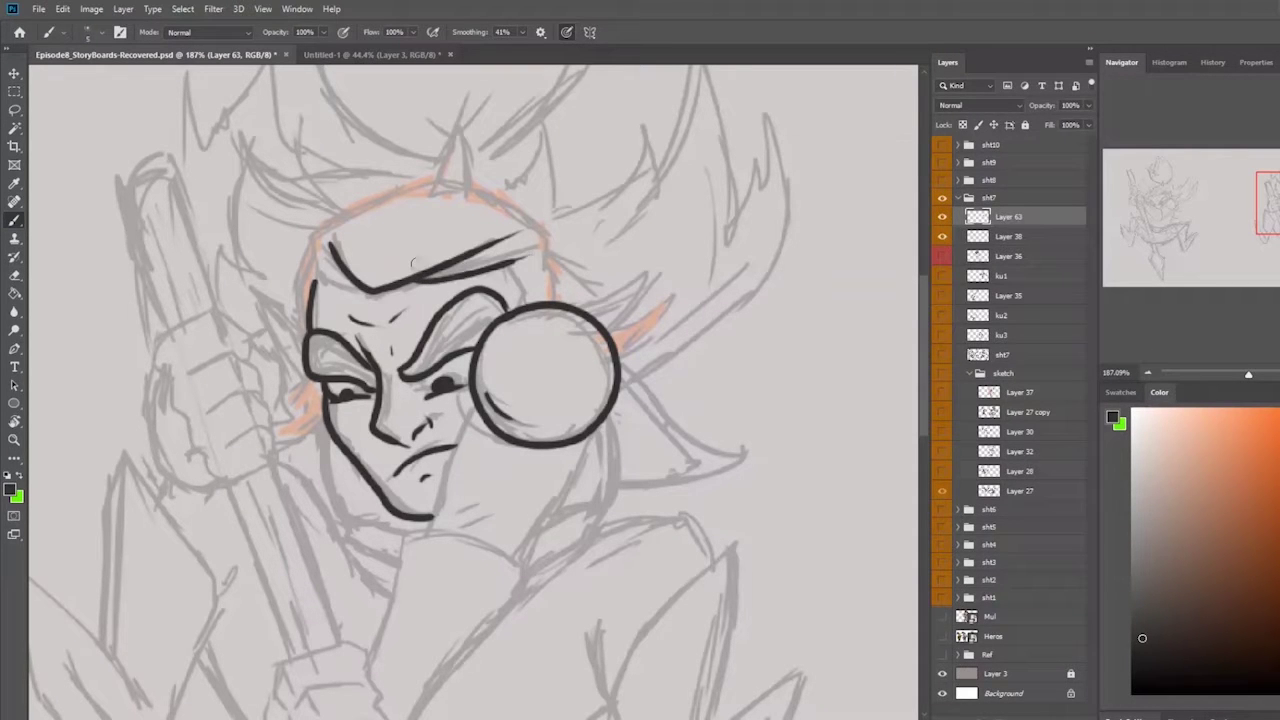
left_click_drag(313, 268, 371, 293)
- Ink the outline of the head from temple to shoulder guard and add short hair strands at the hairline
mouse_move(416, 179)
left_mouse_down()
mouse_move(307, 231)
mouse_move(303, 268)
left_mouse_up()
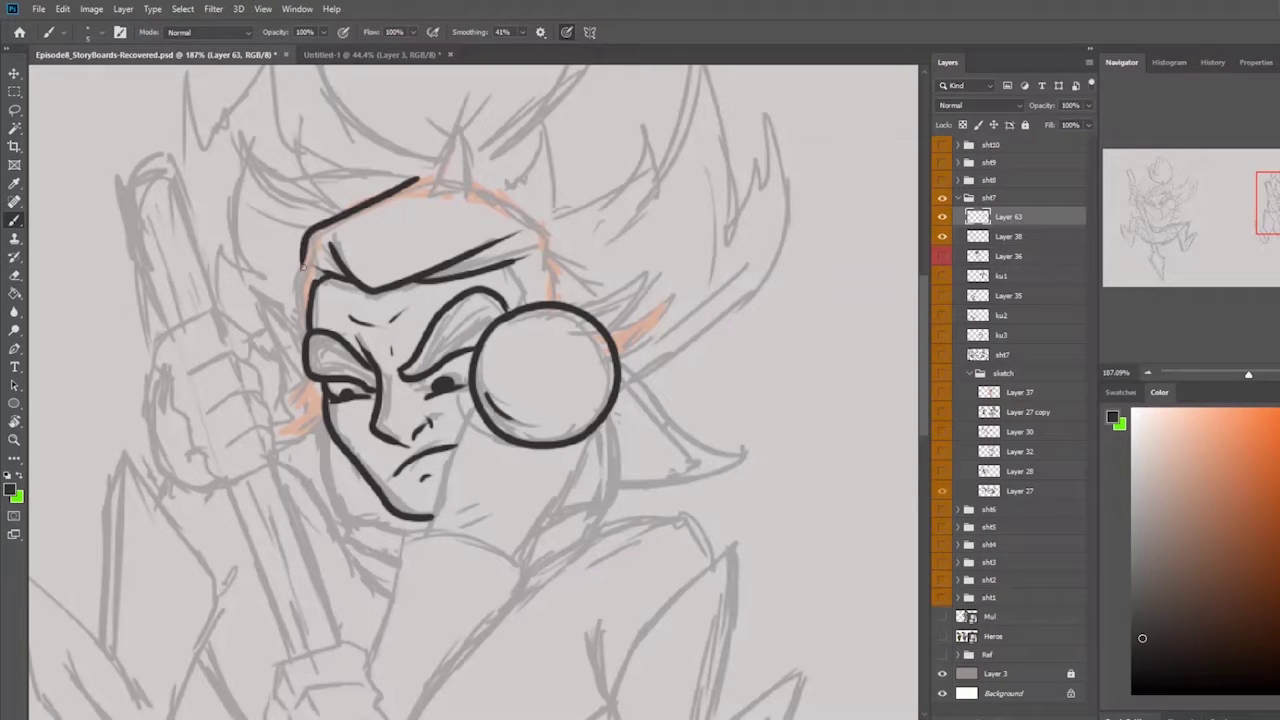
mouse_move(394, 189)
left_mouse_down()
mouse_move(460, 186)
mouse_move(544, 240)
mouse_move(559, 304)
mouse_move(504, 268)
mouse_move(528, 312)
left_mouse_up()
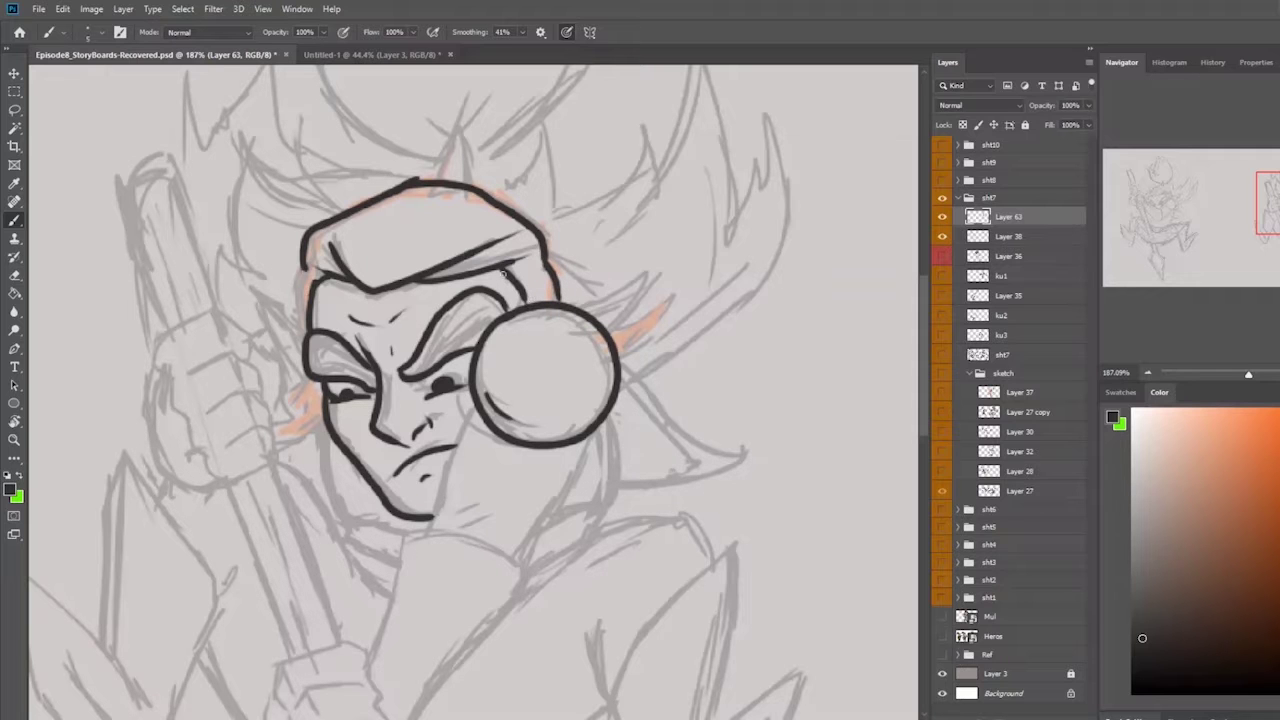
left_click_drag(301, 264, 296, 330)
mouse_move(372, 287)
left_mouse_down()
mouse_move(364, 234)
mouse_move(404, 236)
mouse_move(374, 288)
left_mouse_up()
key("e")
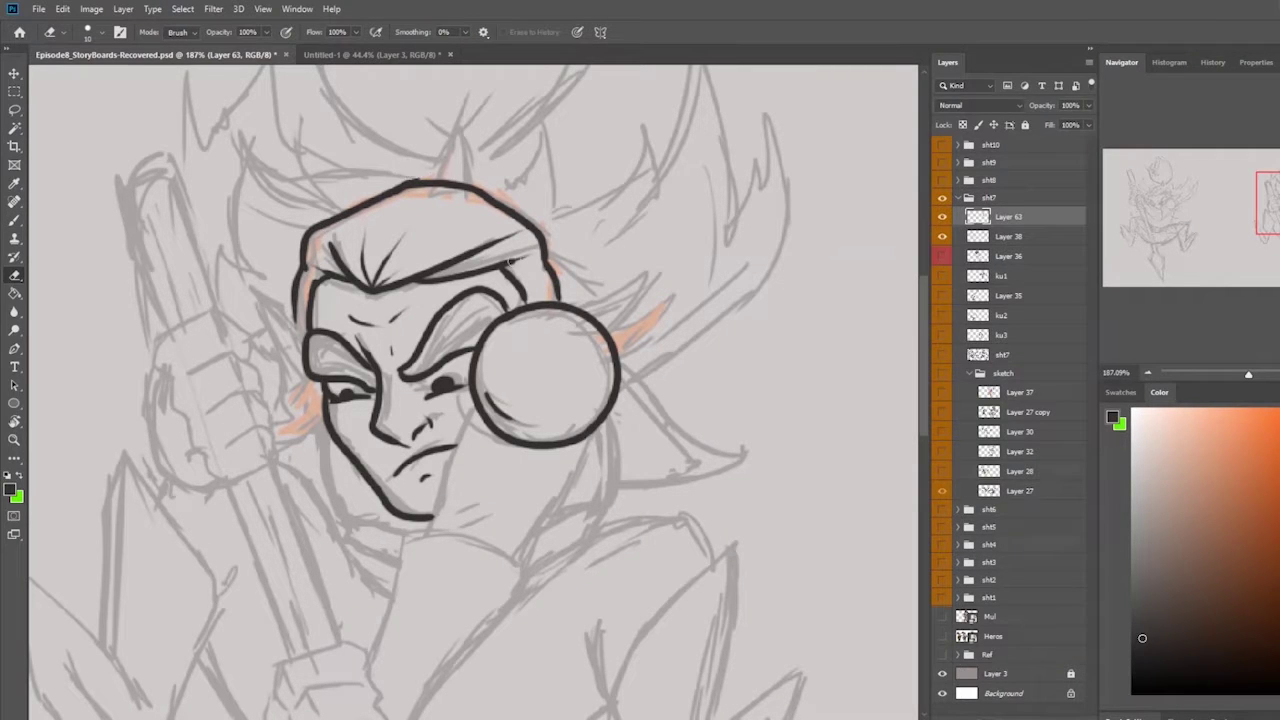
key("b")
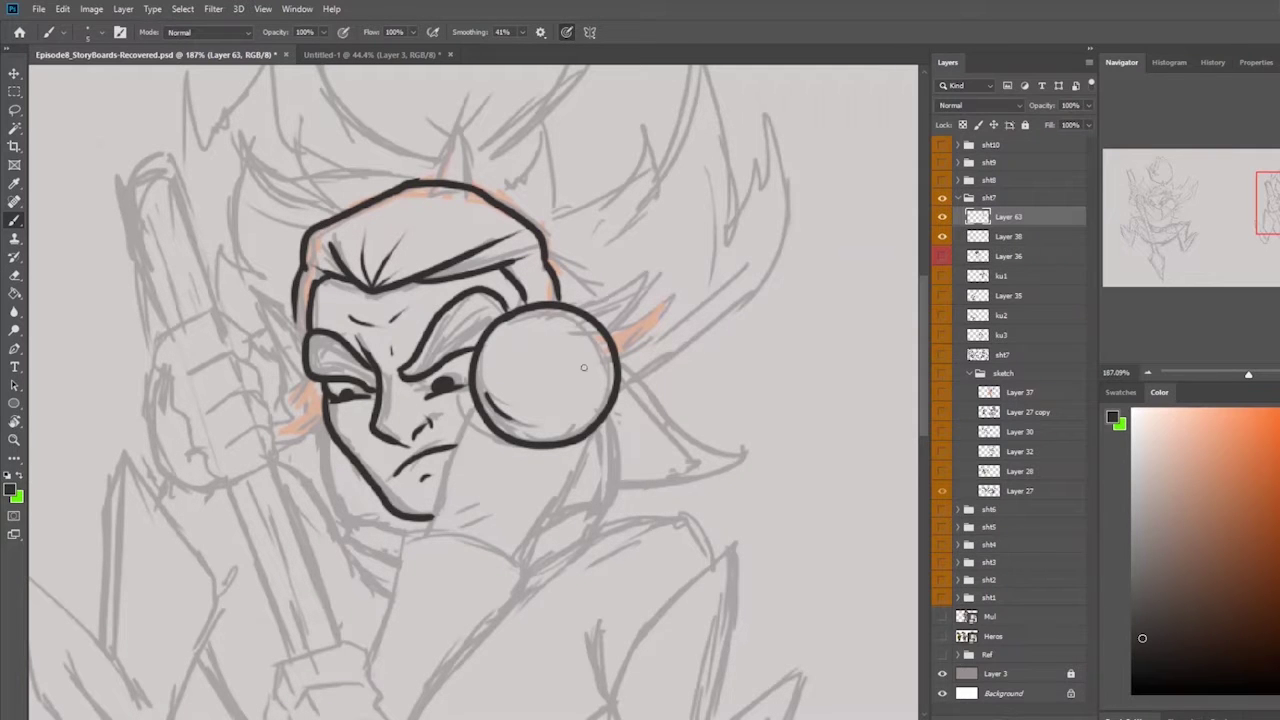
- Ink both edges of the upper arm below the shoulder guard and add its short crease marks
left_click_drag(472, 408, 427, 527)
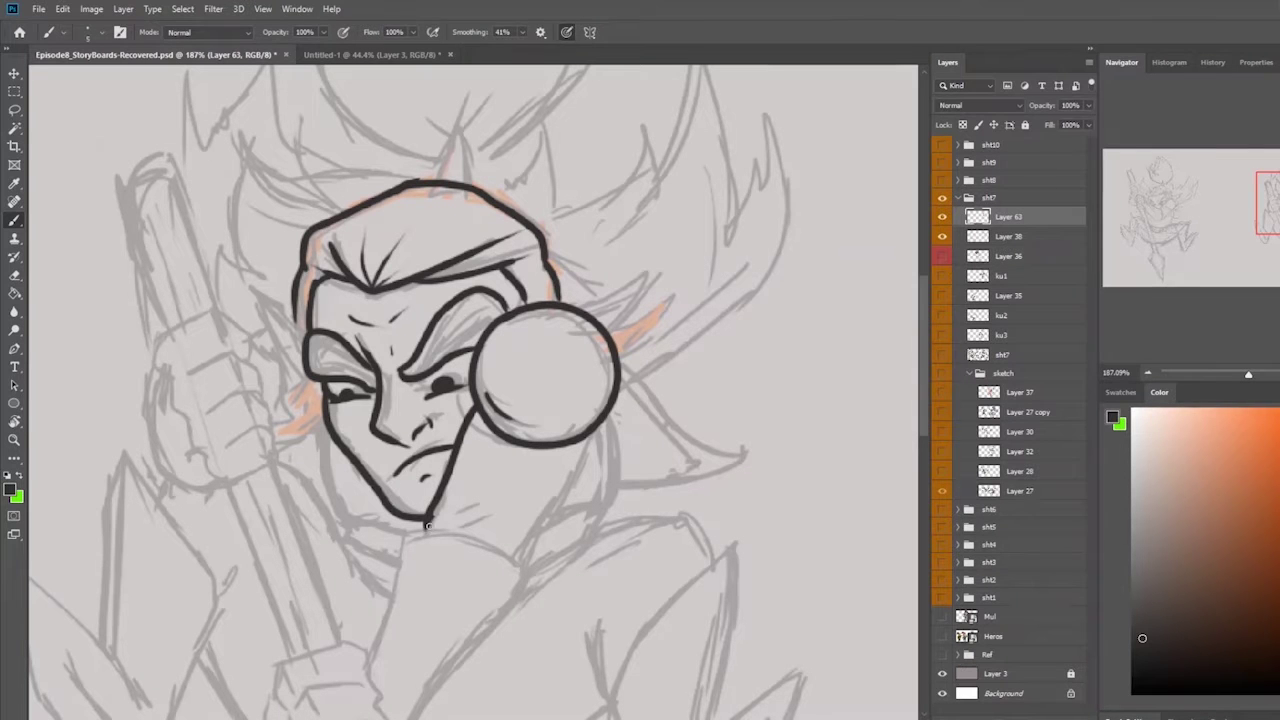
left_click_drag(597, 428, 518, 565)
mouse_move(462, 523)
left_mouse_down()
mouse_move(497, 520)
mouse_move(571, 431)
left_mouse_up()
- Ink the lower fist gripping the spear, with its fingers, knuckles and outer contour
mouse_move(441, 566)
left_mouse_down()
mouse_move(529, 434)
mouse_move(428, 436)
mouse_move(412, 476)
mouse_move(450, 483)
mouse_move(458, 462)
mouse_move(424, 490)
mouse_move(433, 520)
left_mouse_up()
mouse_move(508, 498)
left_mouse_down()
mouse_move(462, 505)
mouse_move(443, 526)
mouse_move(455, 547)
mouse_move(475, 539)
mouse_move(476, 572)
left_mouse_up()
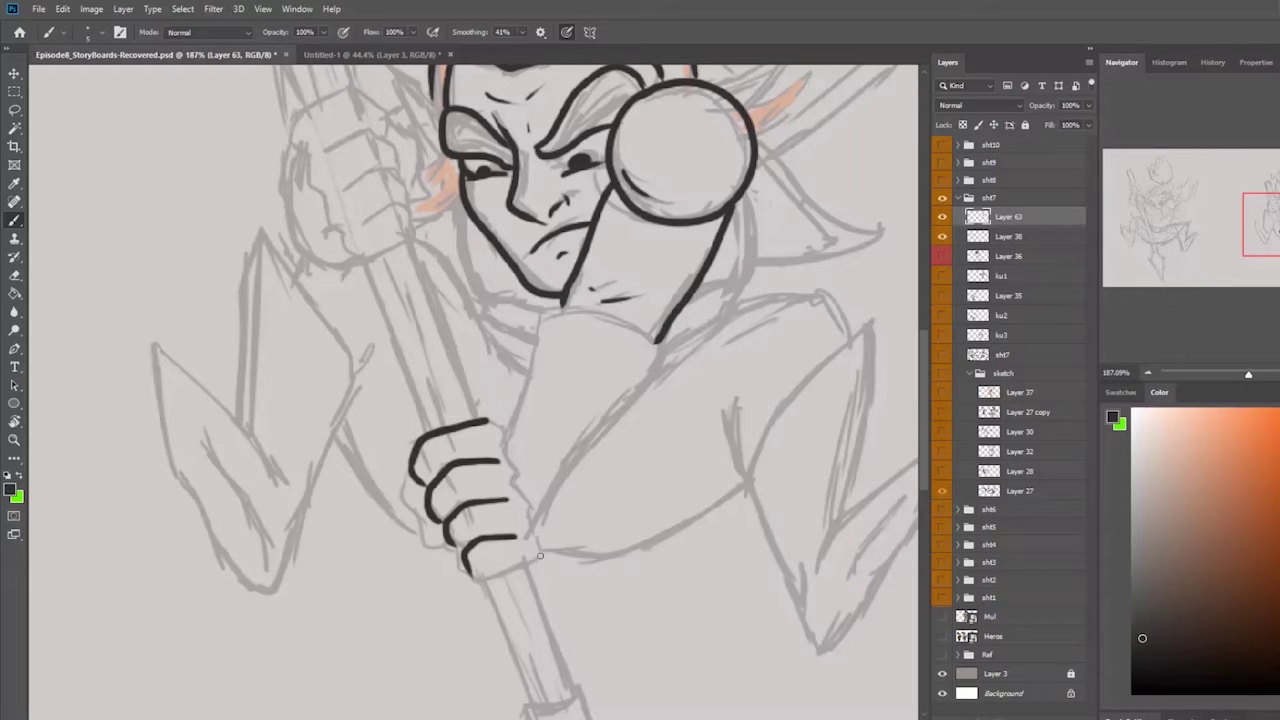
mouse_move(481, 421)
left_mouse_down()
mouse_move(509, 434)
mouse_move(532, 556)
mouse_move(478, 576)
mouse_move(468, 555)
left_mouse_up()
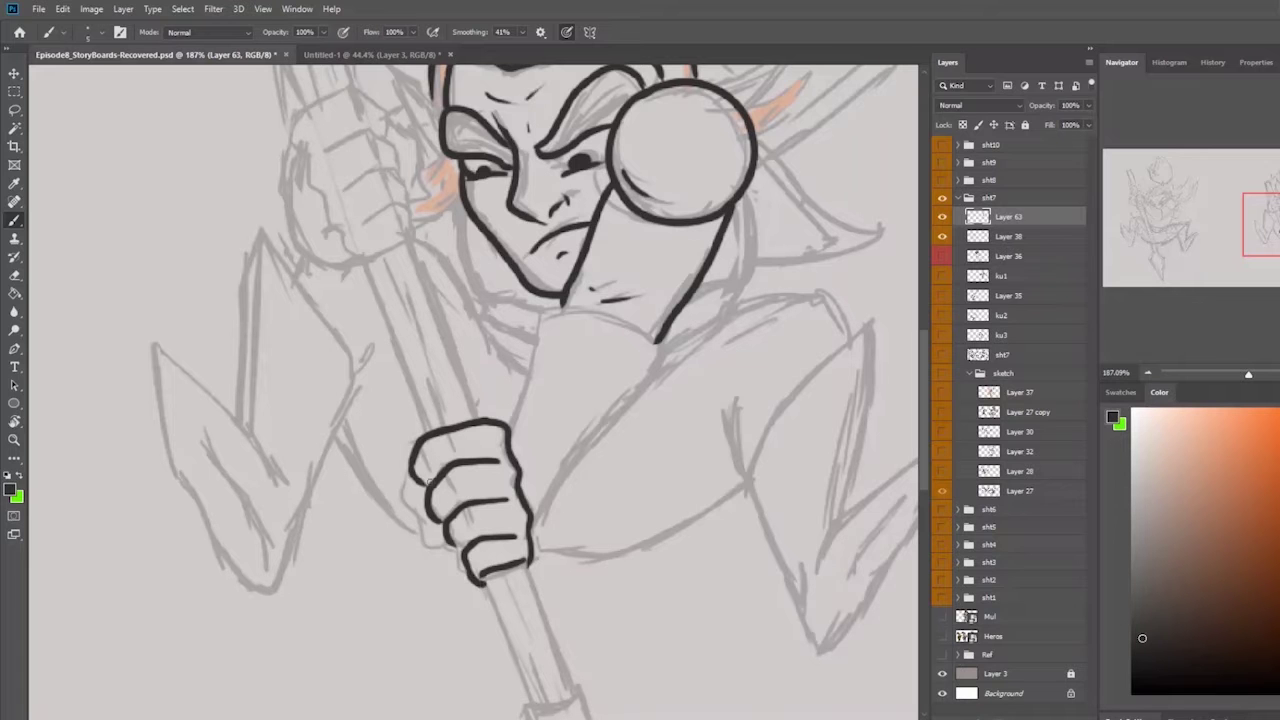
mouse_move(408, 476)
left_mouse_down()
mouse_move(402, 506)
mouse_move(424, 546)
mouse_move(458, 538)
left_mouse_up()
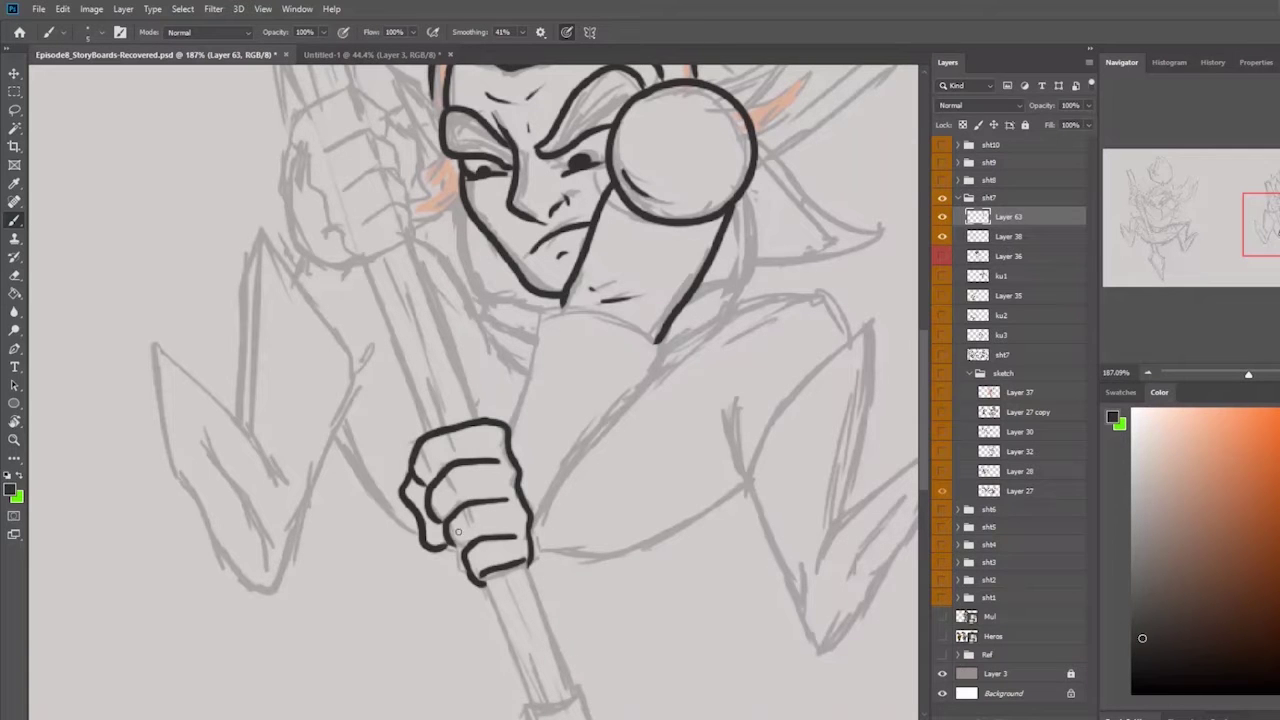
left_click_drag(424, 437, 470, 533)
- Ink the flared forearm cuff from the elbow to the lower fist, with its rim line, and clean up stray ink
mouse_move(562, 303)
left_mouse_down()
mouse_move(540, 322)
mouse_move(506, 436)
left_mouse_up()
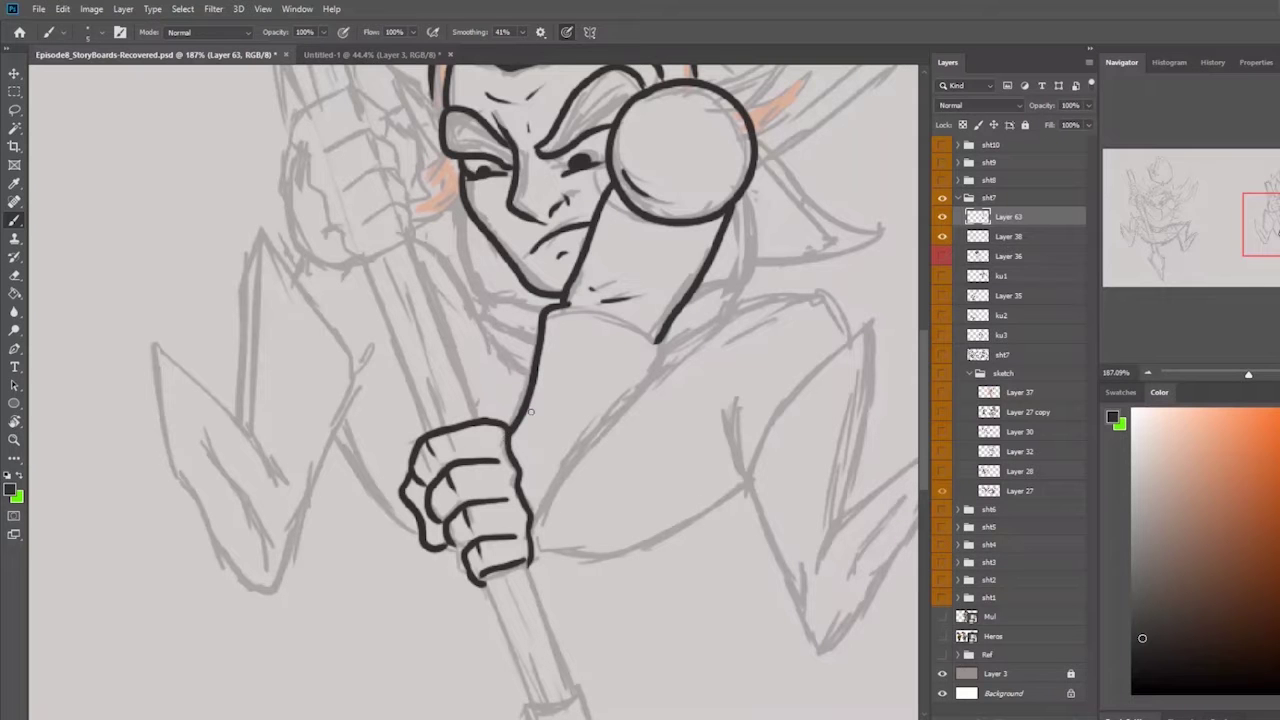
mouse_move(562, 304)
left_mouse_down()
mouse_move(607, 308)
mouse_move(658, 334)
mouse_move(662, 352)
mouse_move(660, 337)
mouse_move(657, 375)
mouse_move(528, 538)
left_mouse_up()
key("ctrl+z")
key("ctrl+shift+z")
key("e")
left_click_drag(656, 340, 652, 354)
key("b")
left_click_drag(573, 320, 648, 352)
left_click_drag(579, 325, 617, 405)
key("e")
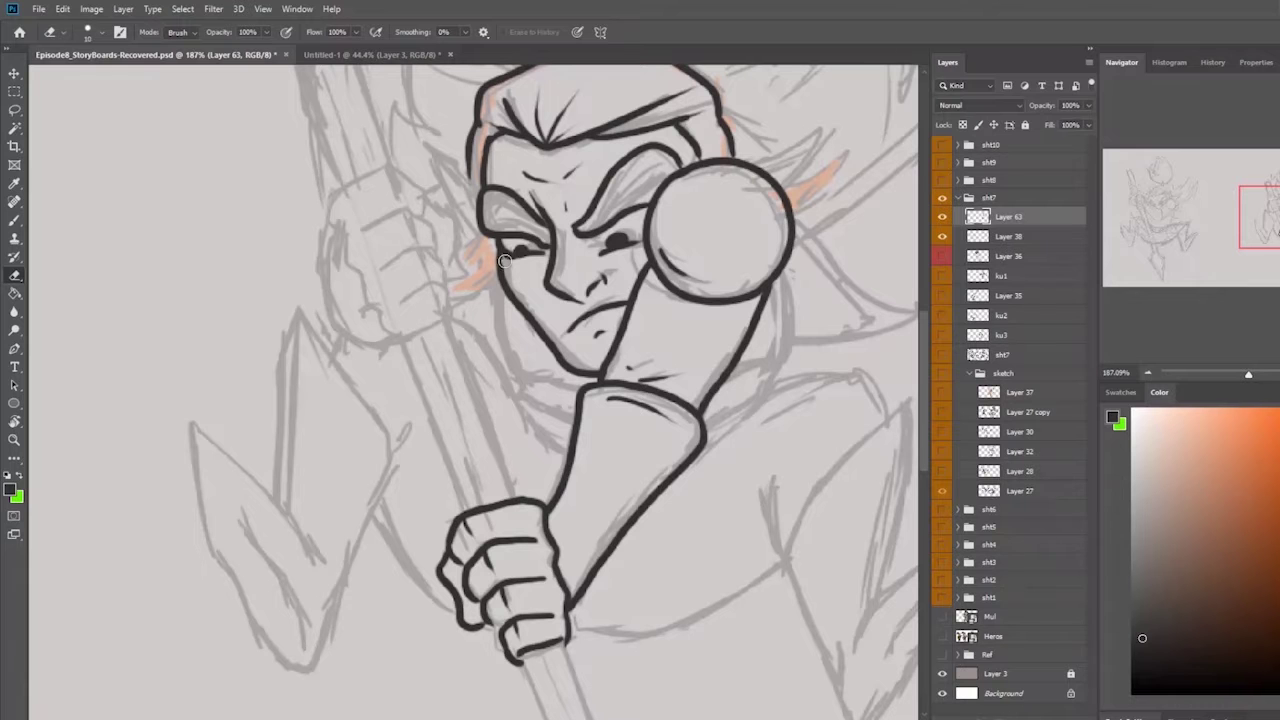
key("b")
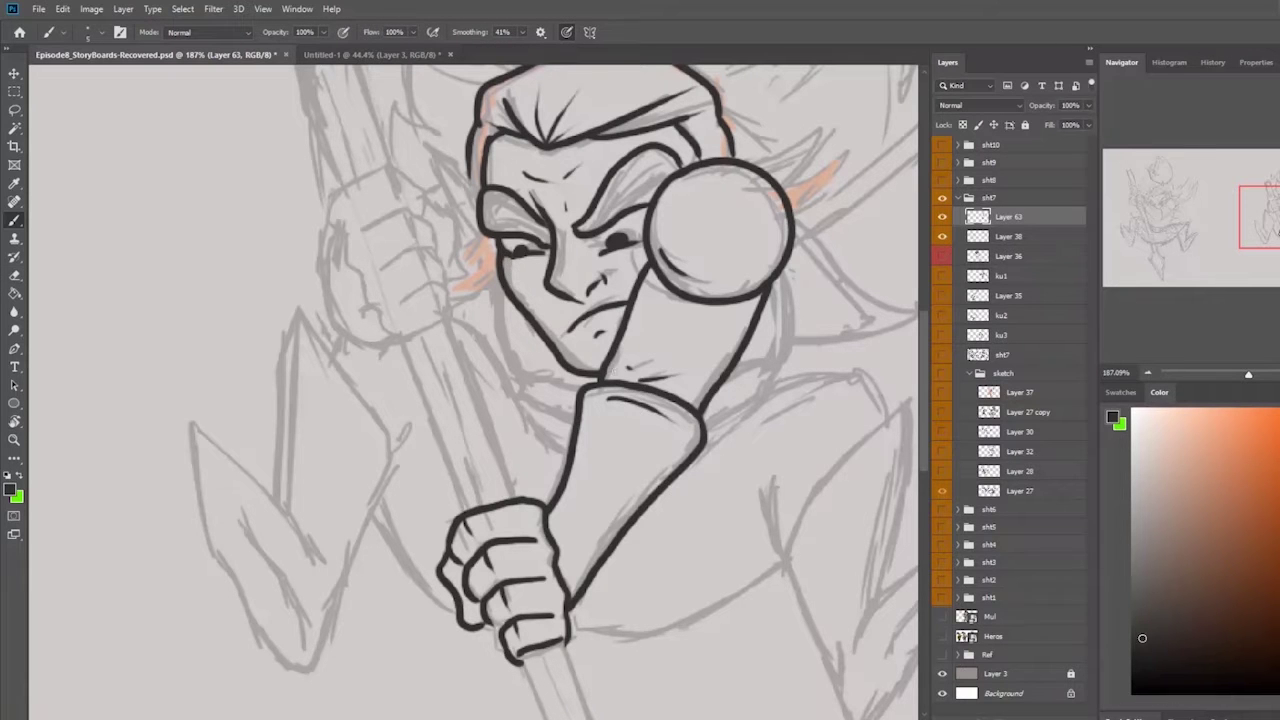
- Ink the upper fist around the spear with its outline, finger divisions, knuckles and thumb side
left_click_drag(525, 352, 529, 426)
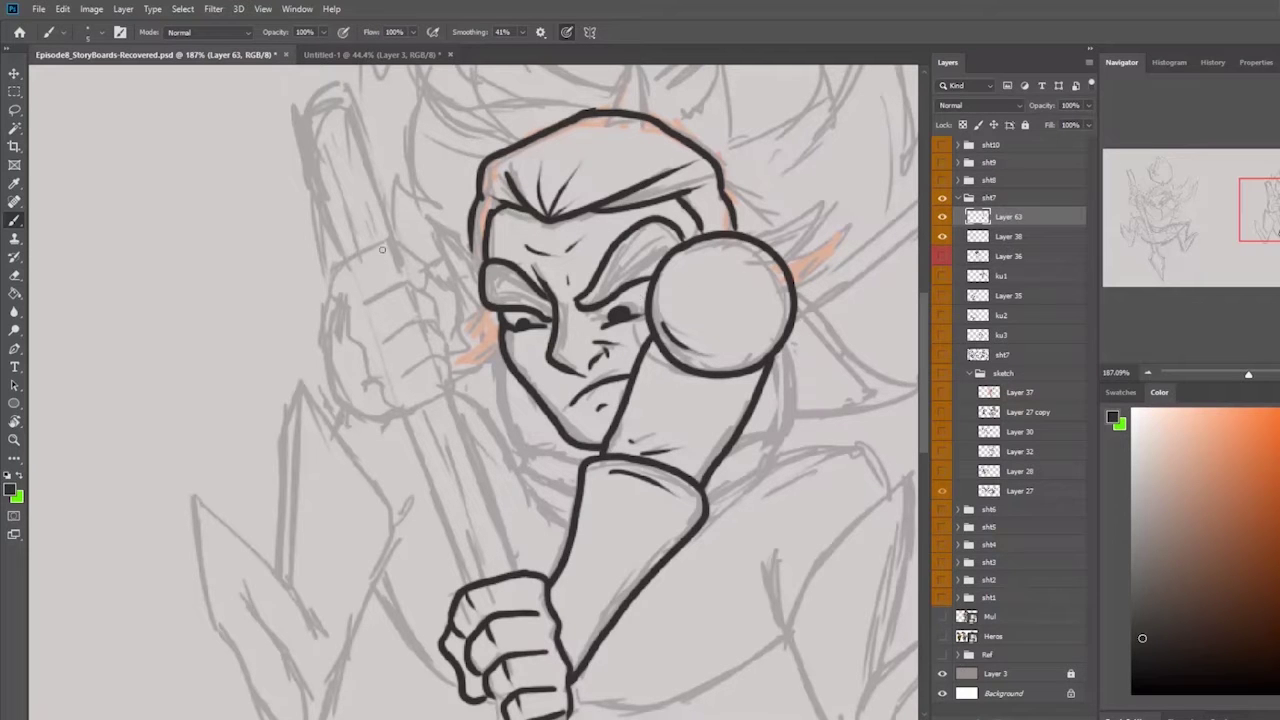
mouse_move(384, 238)
left_mouse_down()
mouse_move(340, 262)
mouse_move(327, 290)
mouse_move(382, 399)
mouse_move(410, 413)
mouse_move(452, 388)
left_mouse_up()
left_click_drag(388, 234, 428, 287)
left_click_drag(388, 236, 400, 266)
mouse_move(362, 308)
left_mouse_down()
mouse_move(406, 280)
mouse_move(446, 302)
mouse_move(438, 320)
mouse_move(427, 315)
mouse_move(445, 356)
mouse_move(424, 358)
mouse_move(452, 357)
mouse_move(455, 379)
left_mouse_up()
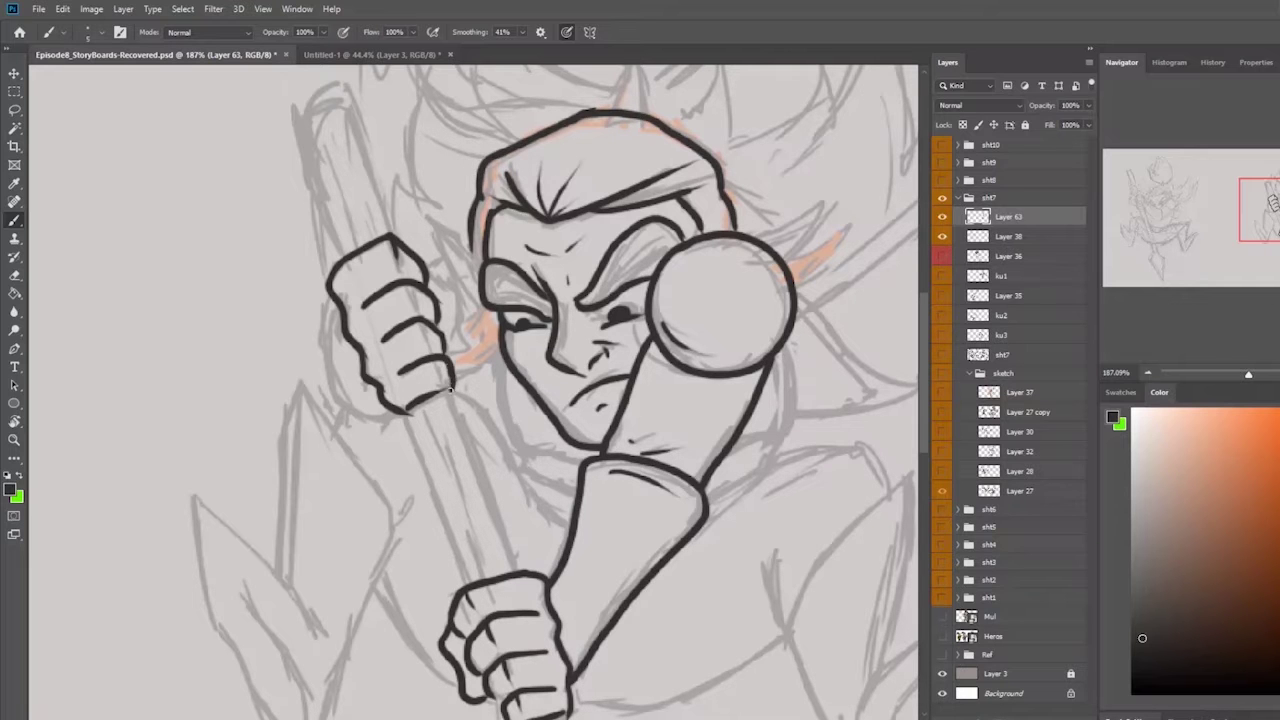
key("ctrl+z")
key("ctrl+shift+z")
mouse_move(421, 324)
left_mouse_down()
mouse_move(402, 280)
mouse_move(427, 316)
mouse_move(443, 382)
left_mouse_up()
mouse_move(421, 261)
left_mouse_down()
mouse_move(440, 272)
mouse_move(459, 322)
mouse_move(452, 345)
left_mouse_up()
- Ink the two outer edges of the spear shaft between the fists, redrawing the edge nearer the face until it is straight
key("e")
left_click_drag(416, 416, 466, 580)
key("b")
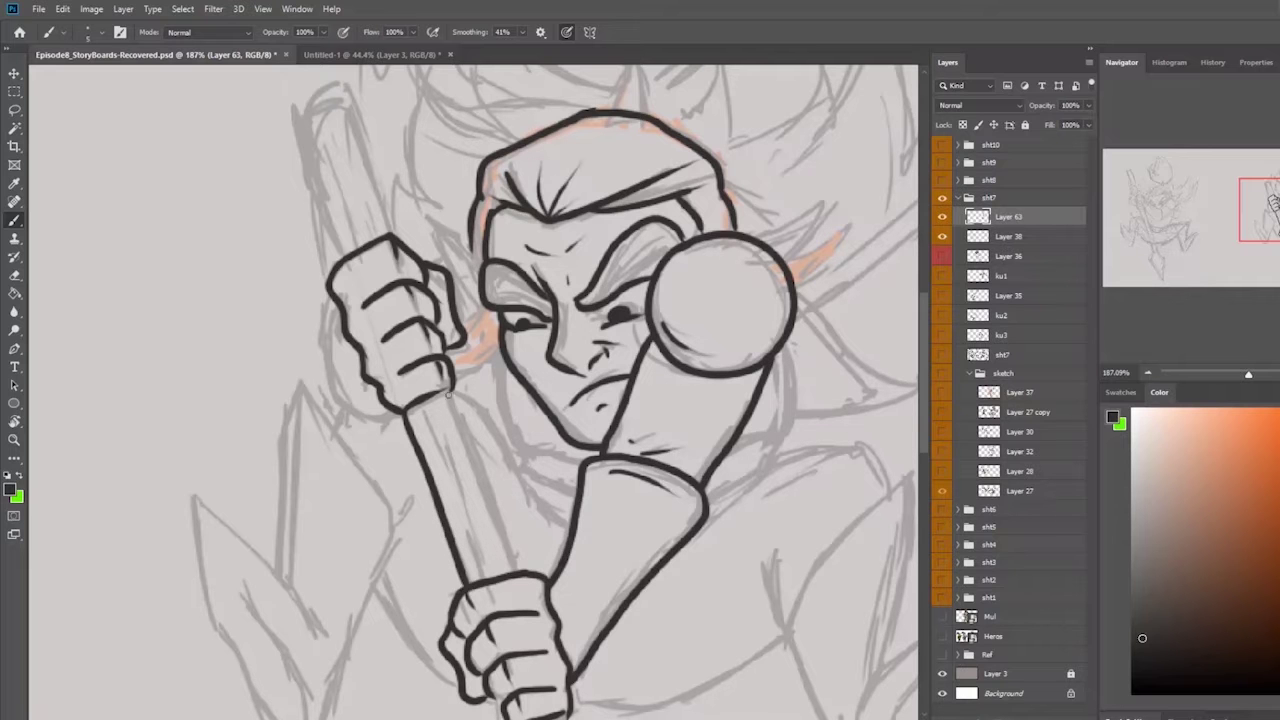
left_click_drag(452, 396, 509, 577)
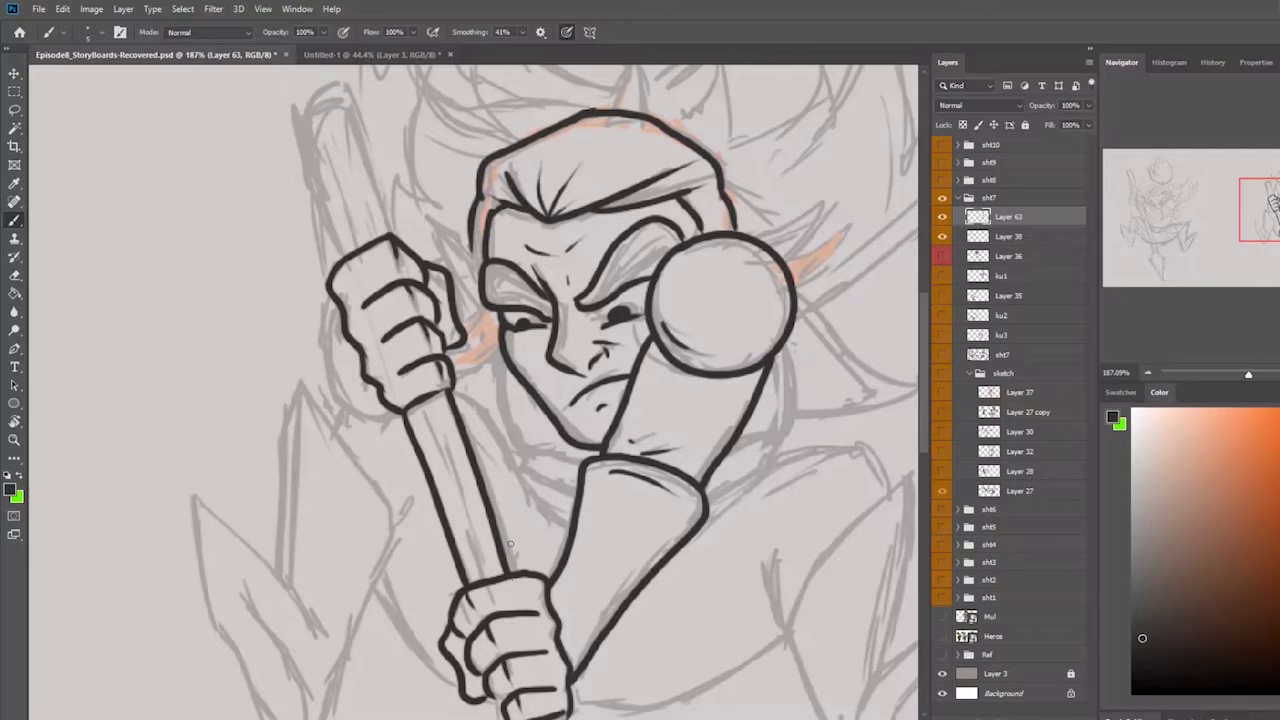
key("ctrl+z")
left_click_drag(452, 392, 520, 580)
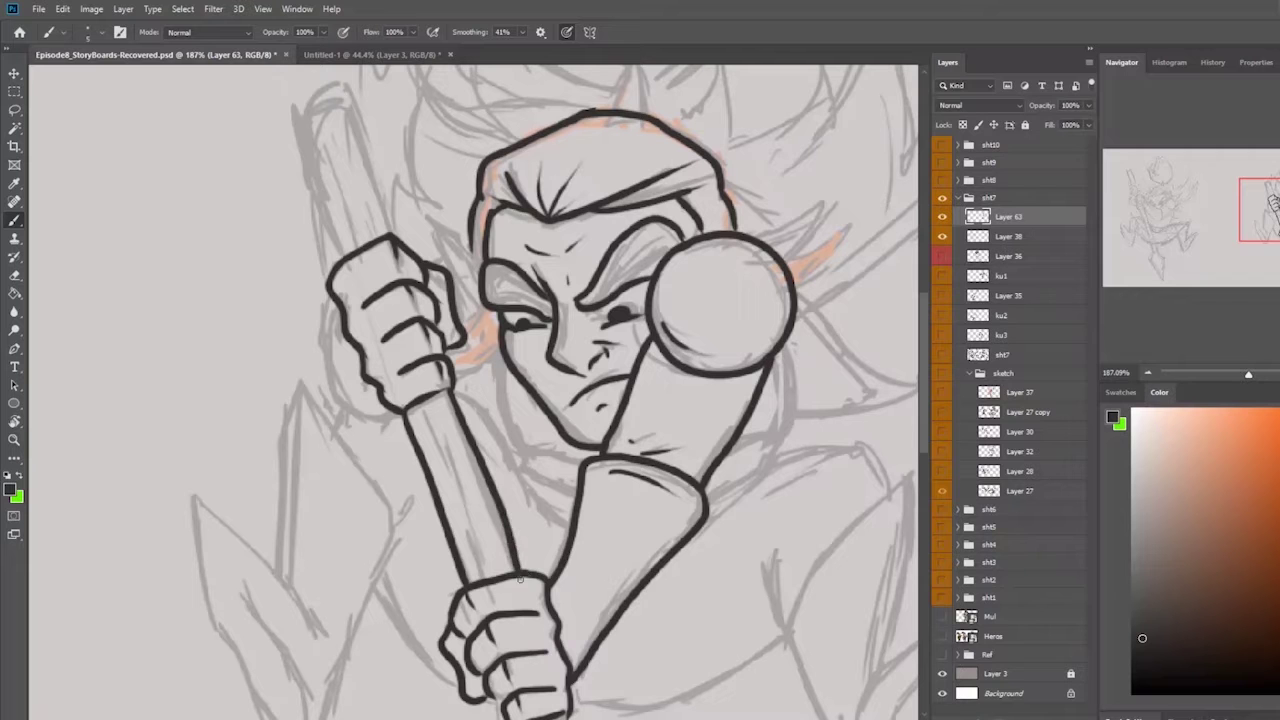
key("ctrl+z")
left_click_drag(450, 393, 517, 573)
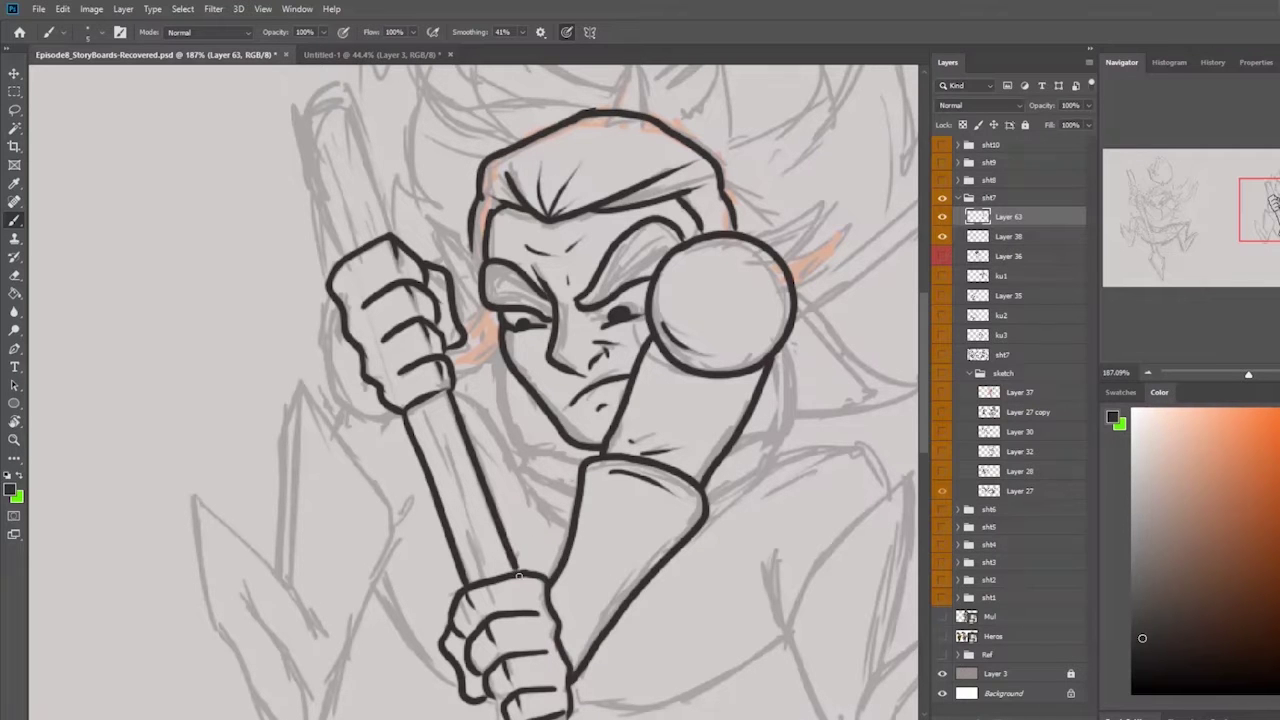
- Ink fine wood-grain lines inside the spear shaft between the two fists, retrying strokes that miss
left_click_drag(434, 397, 464, 474)
key("ctrl+z")
left_click_drag(434, 398, 486, 582)
key("ctrl+z")
key("ctrl+z")
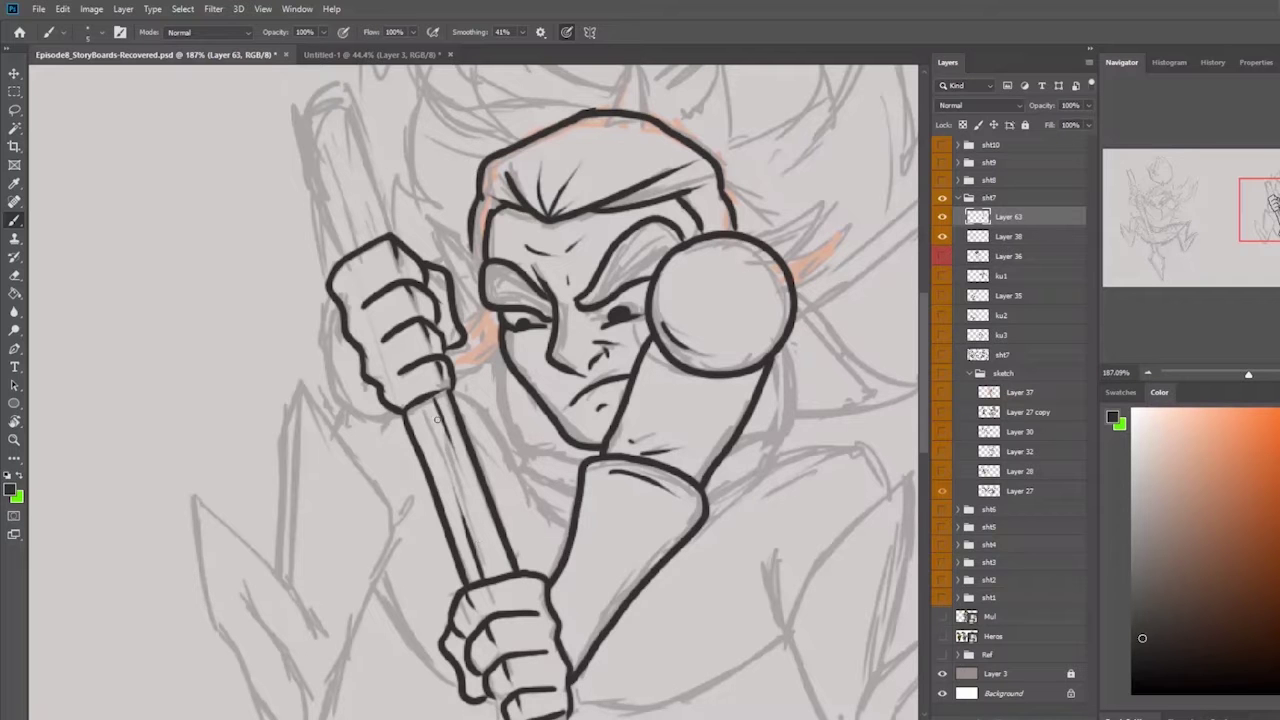
- Ink the spear shaft above the upper fist with its two edges, notched end and inner wood-grain lines
left_click_drag(553, 374, 576, 523)
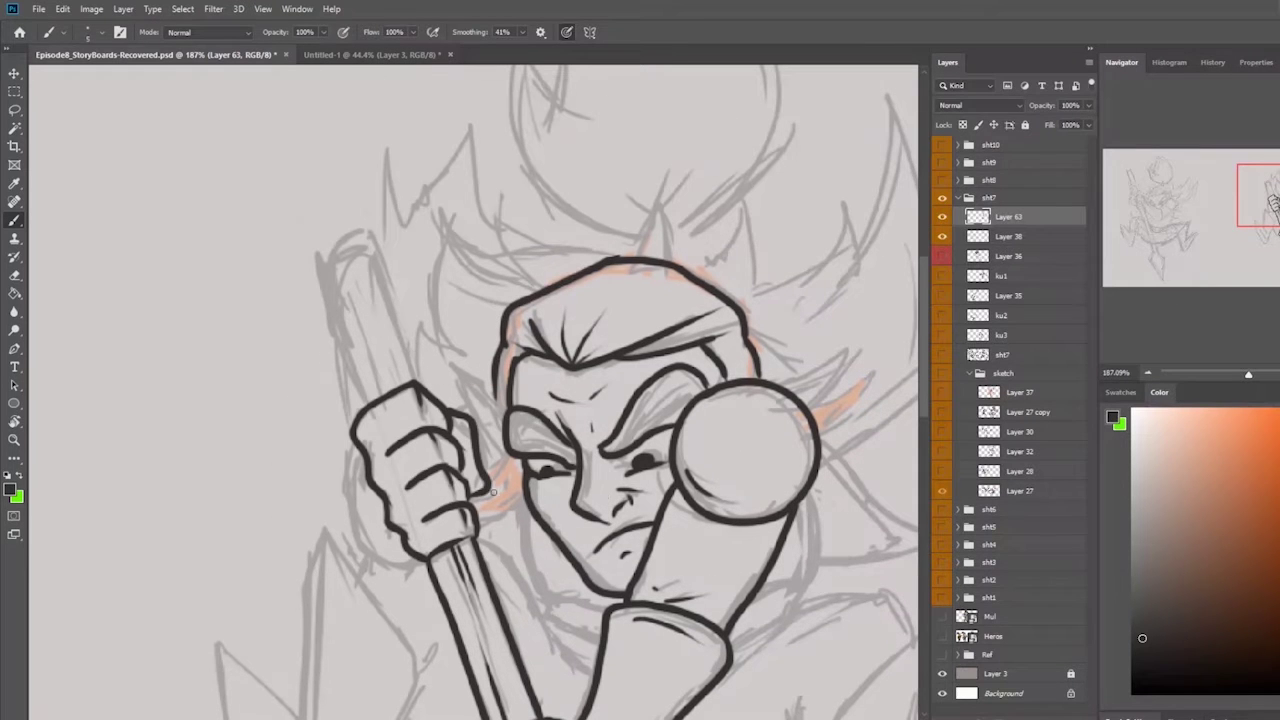
mouse_move(364, 405)
left_mouse_down()
mouse_move(315, 268)
mouse_move(352, 249)
mouse_move(338, 247)
mouse_move(344, 260)
mouse_move(341, 242)
mouse_move(369, 236)
mouse_move(416, 378)
left_mouse_up()
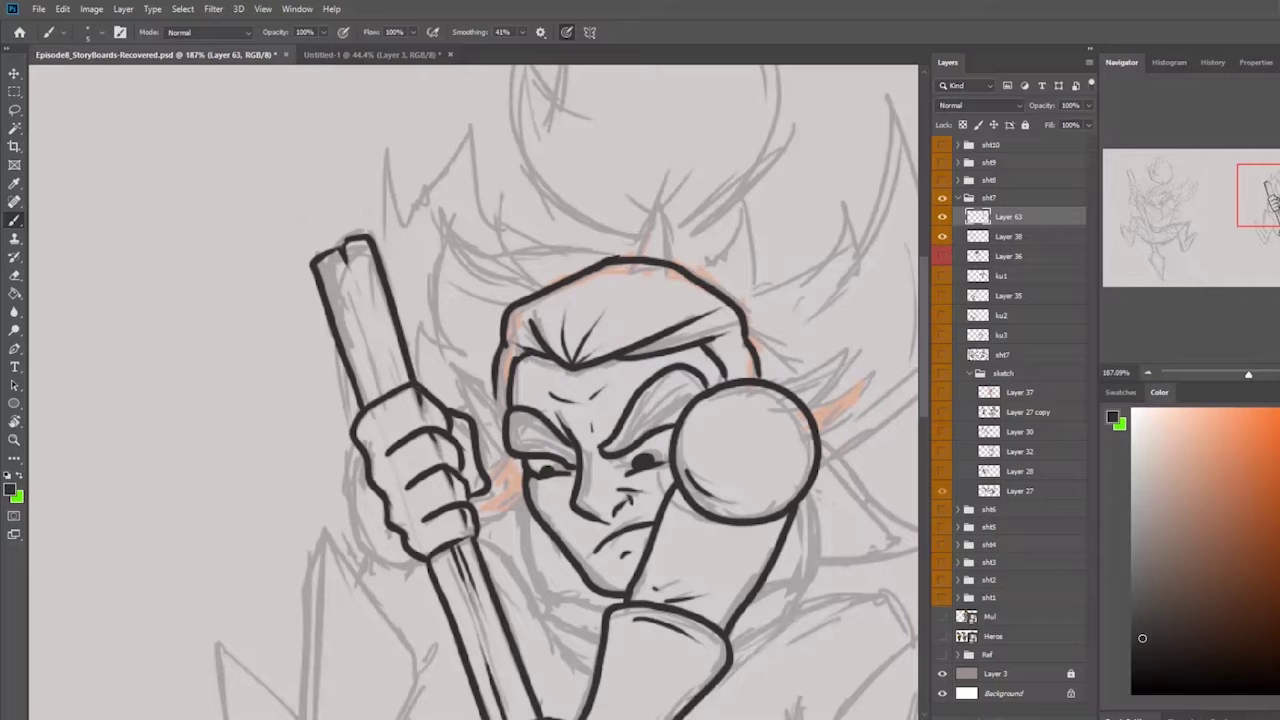
left_click_drag(346, 262, 376, 328)
left_click_drag(380, 398, 365, 354)
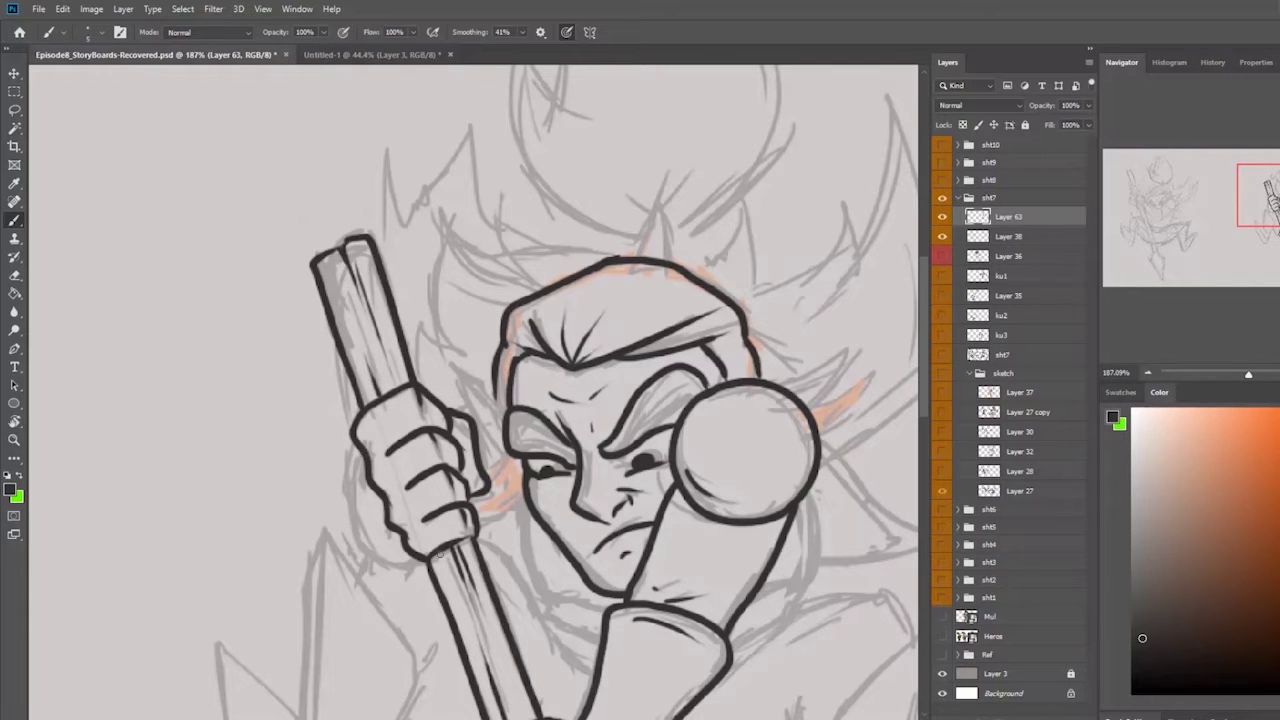
- Erase the stray ink where the forearm cuff meets the lower fist and redraw that corner down the wrist
left_click_drag(583, 457, 407, 283)
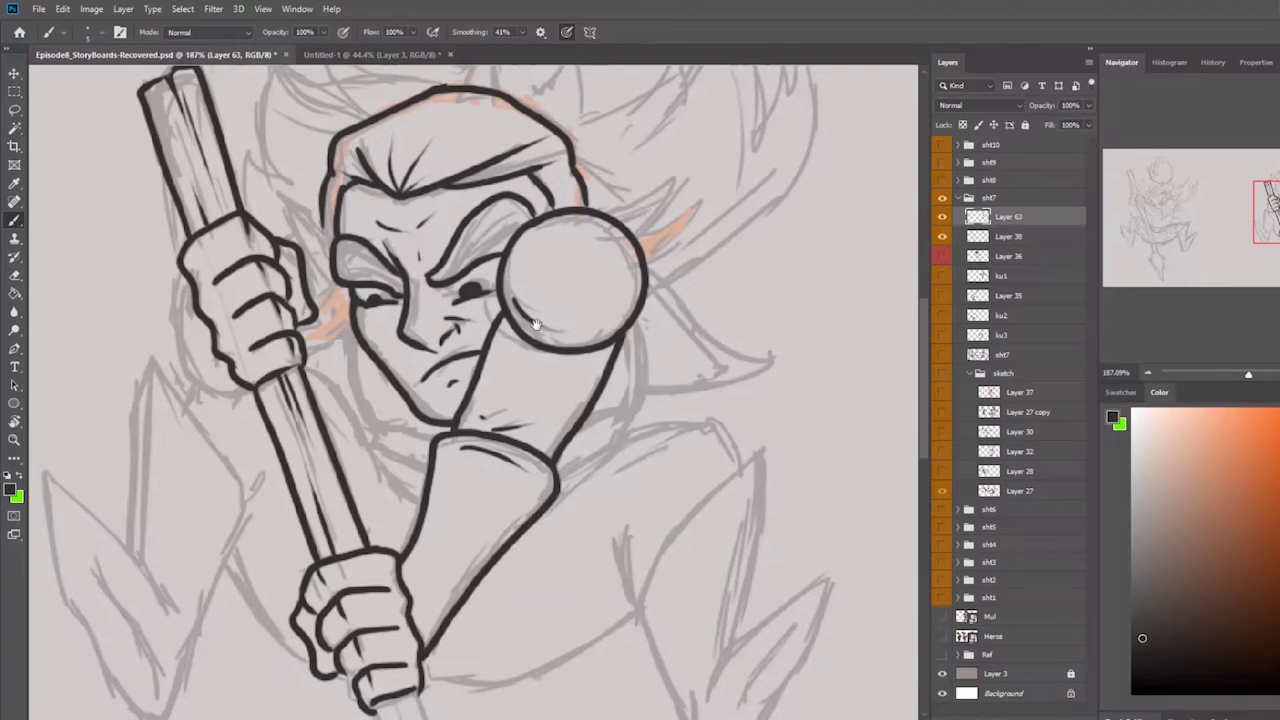
left_click_drag(636, 287, 645, 283)
key("ctrl+z")
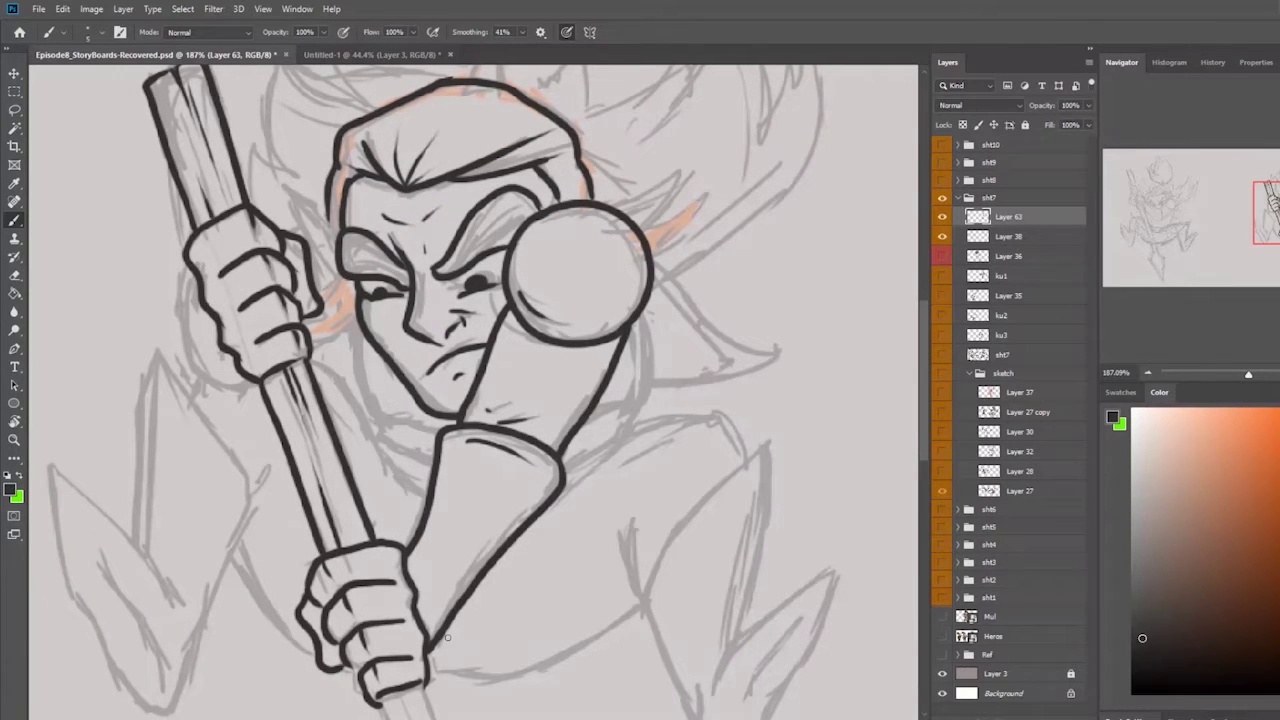
key("e")
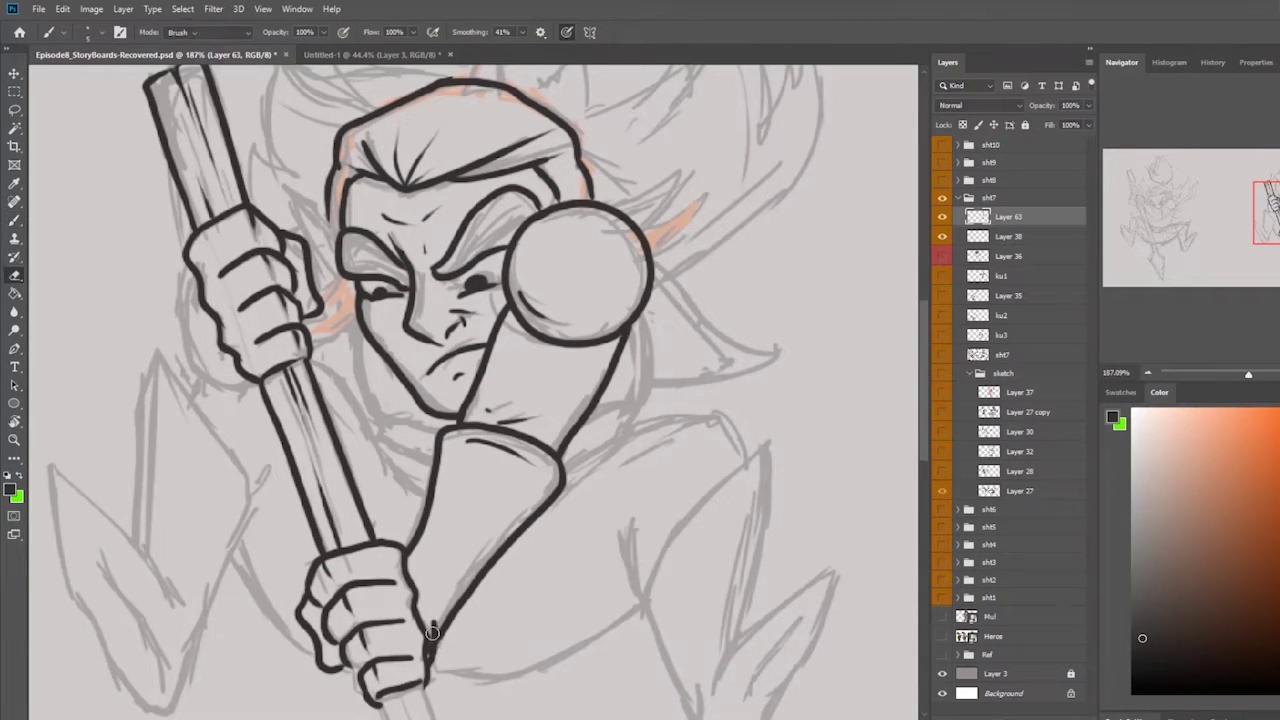
left_click_drag(433, 618, 438, 668)
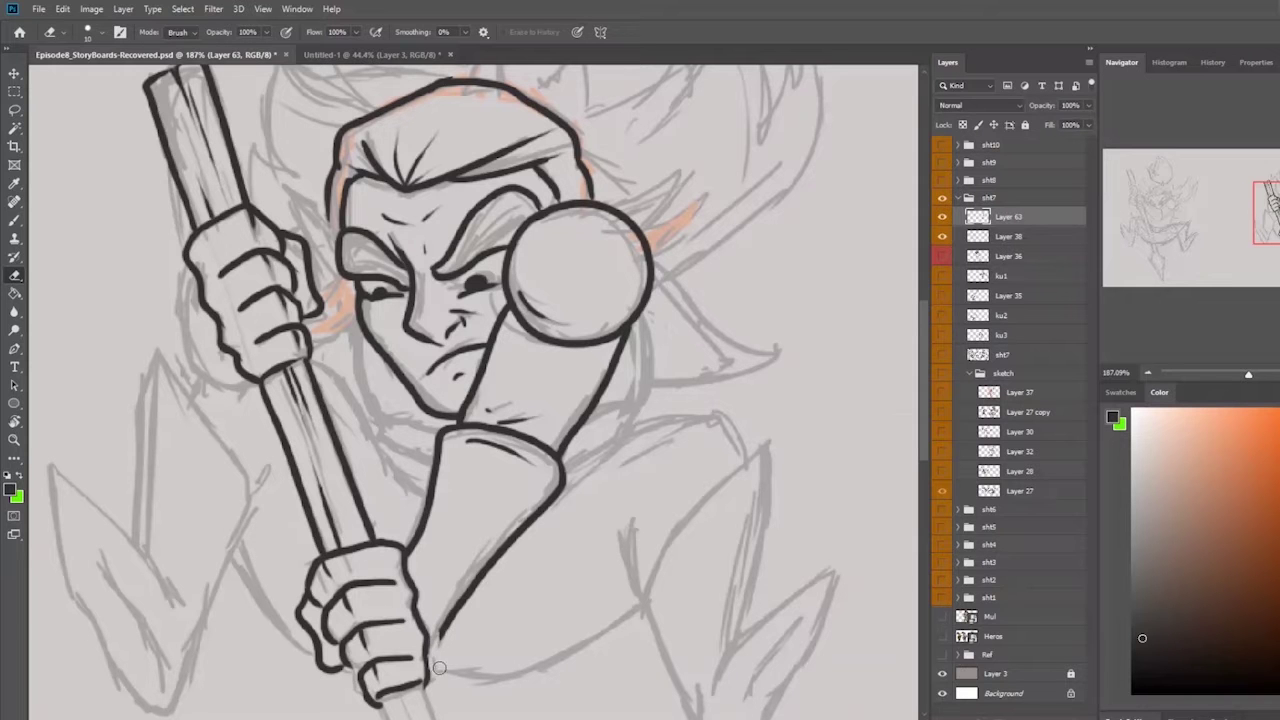
key("b")
left_click_drag(441, 612, 428, 678)
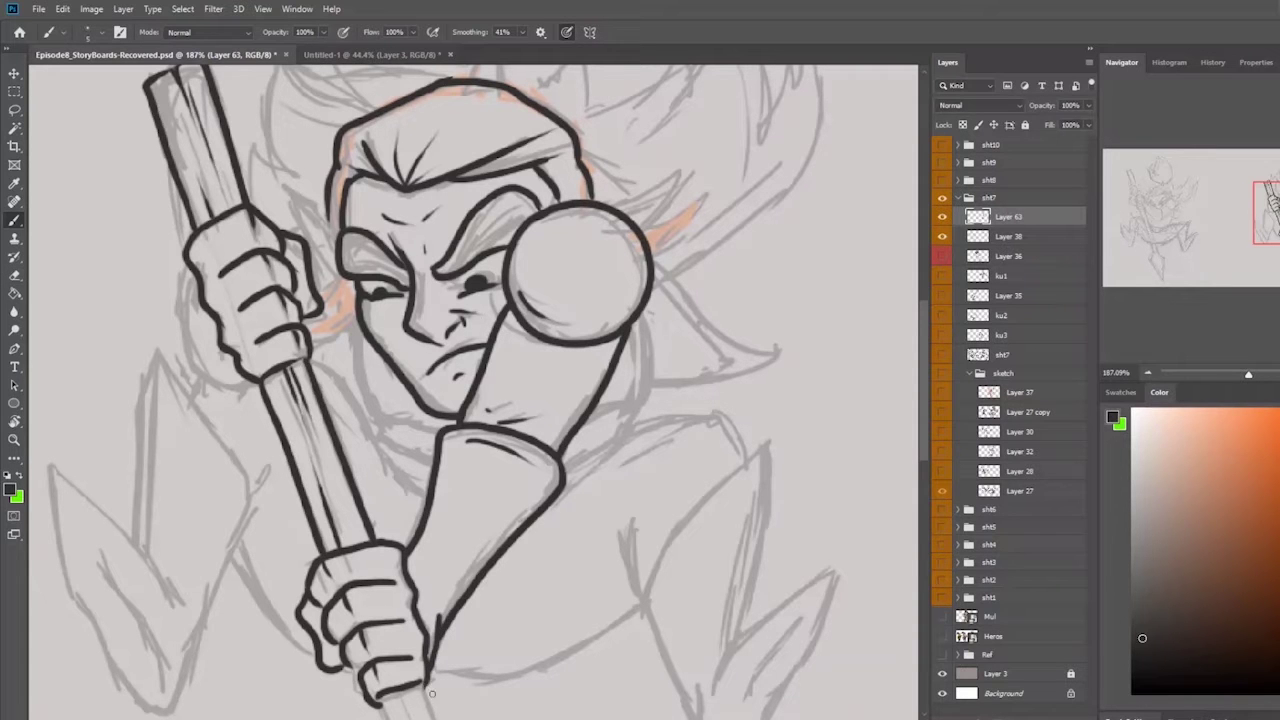
- Ink the curved cuff outline behind the upper fist, redrawing it once to follow the sketch
left_click_drag(467, 587, 509, 617)
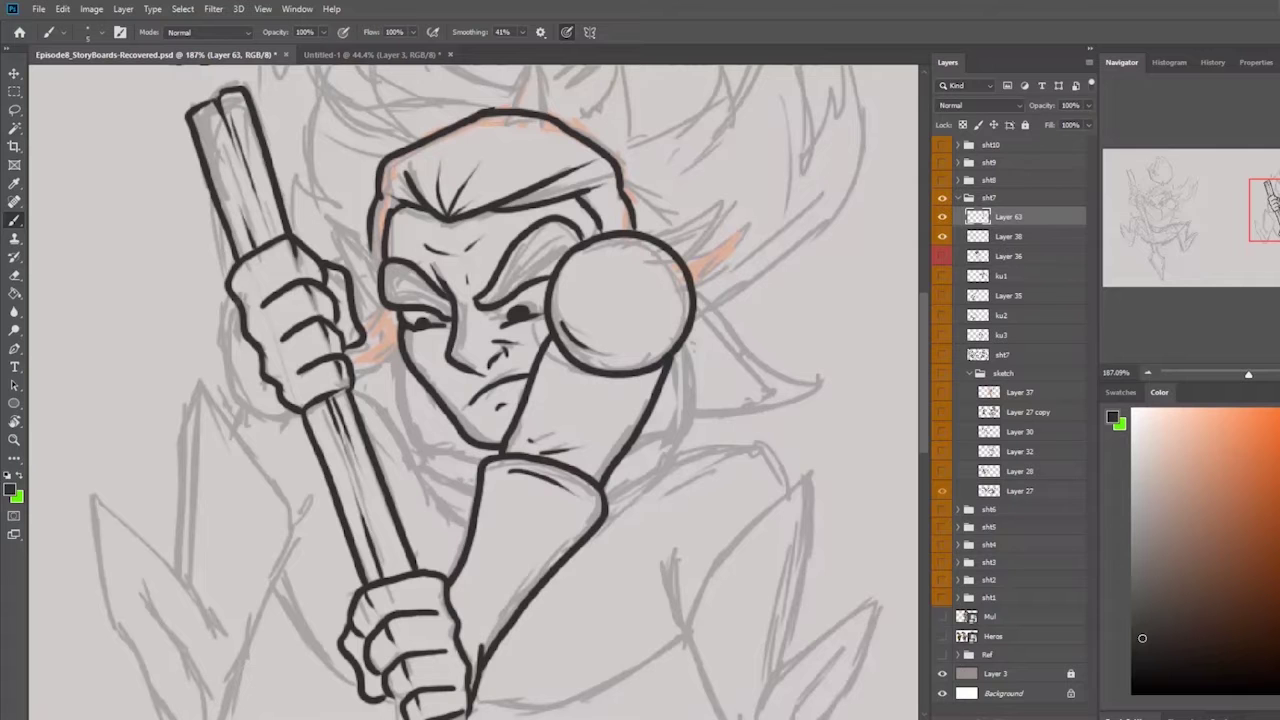
mouse_move(231, 292)
left_mouse_down()
mouse_move(225, 382)
mouse_move(281, 419)
mouse_move(313, 400)
left_mouse_up()
key("ctrl+z")
mouse_move(226, 324)
left_mouse_down()
mouse_move(242, 404)
mouse_move(270, 417)
mouse_move(312, 404)
left_mouse_up()
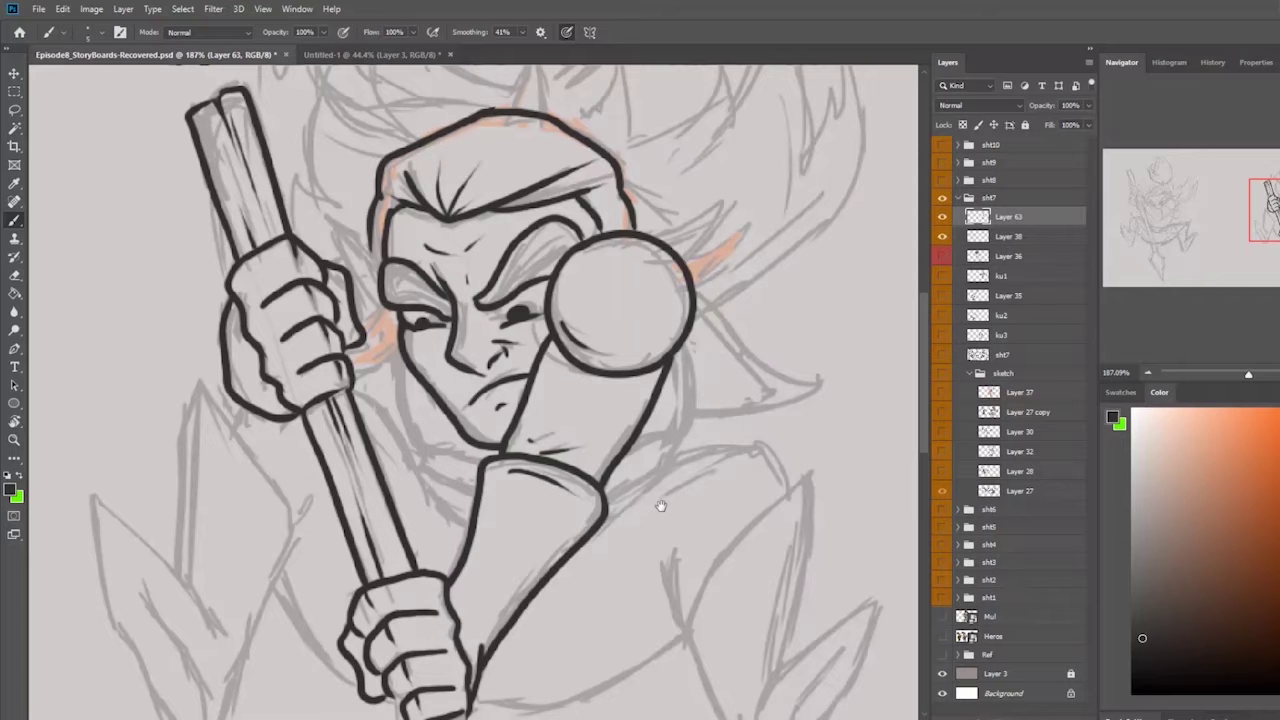
- Ink the neck and collar on both sides of the raised arm, with the short line beside the jaw
left_click_drag(656, 512, 614, 402)
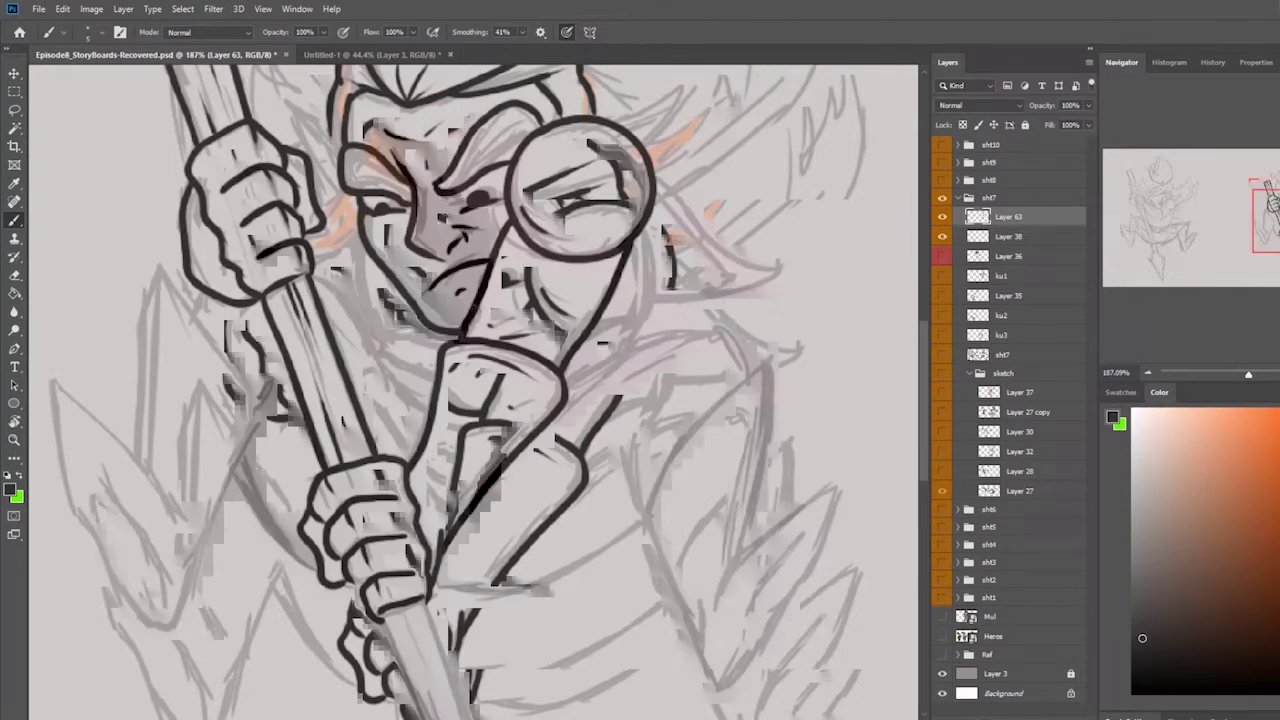
left_click_drag(376, 264, 342, 286)
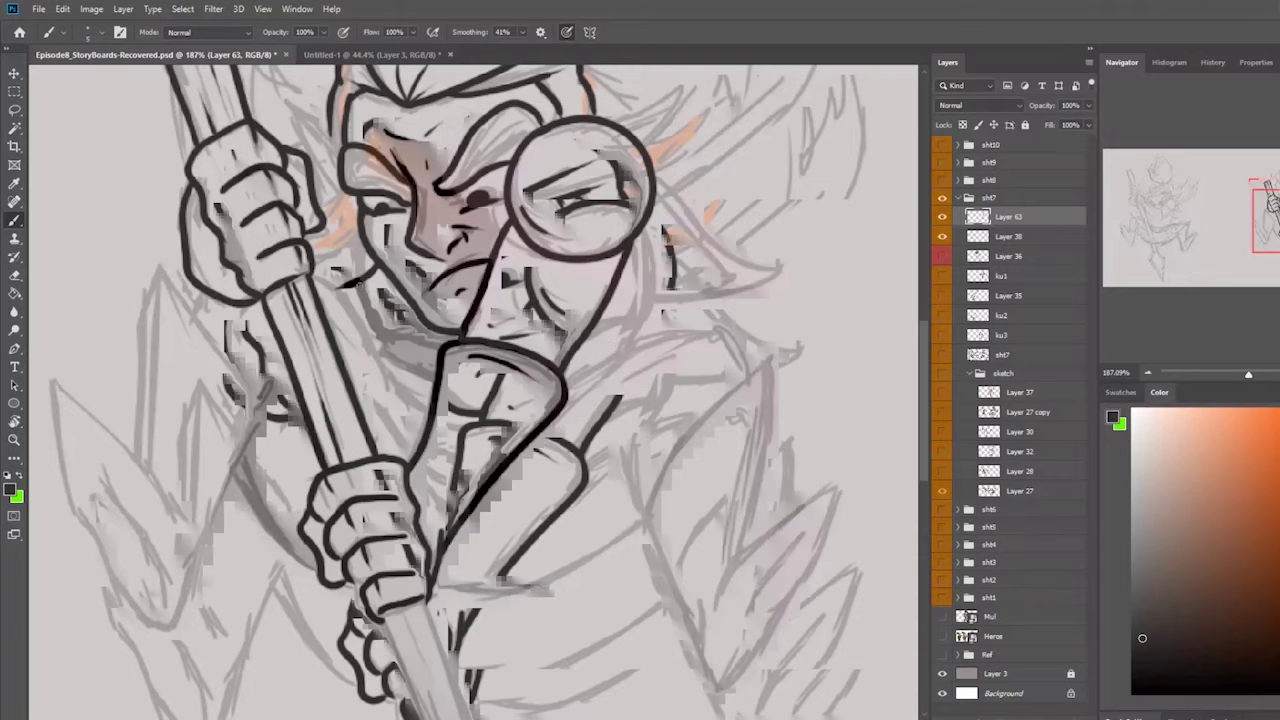
left_click_drag(645, 226, 650, 312)
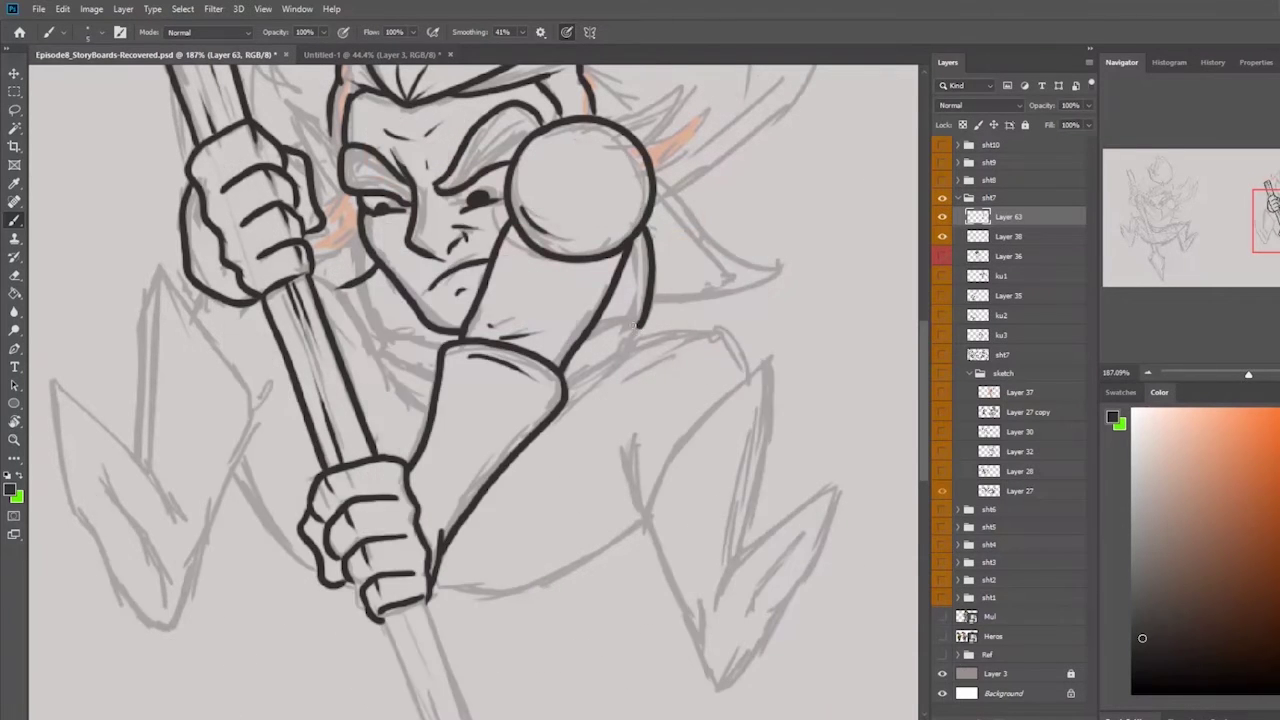
left_click_drag(640, 322, 578, 338)
mouse_move(363, 274)
left_mouse_down()
mouse_move(376, 333)
mouse_move(442, 356)
mouse_move(428, 337)
left_mouse_up()
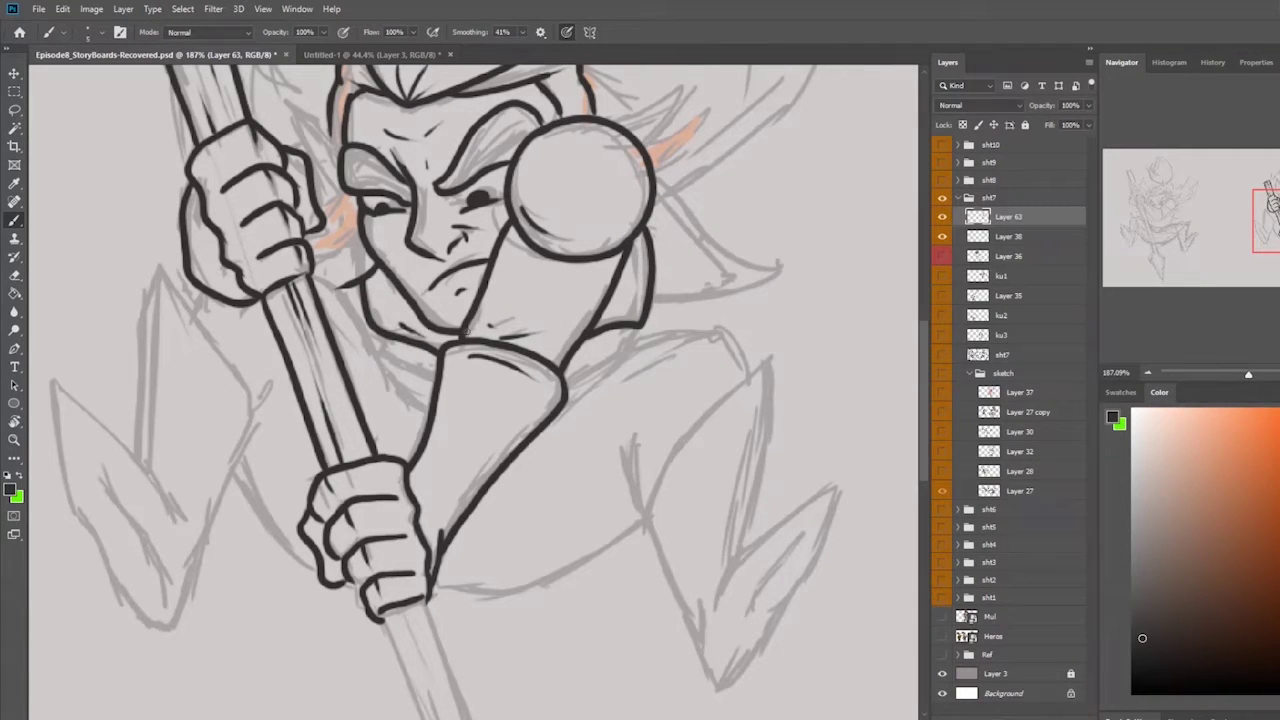
left_click_drag(619, 306, 606, 316)
left_click_drag(380, 332, 387, 345)
- Ink the top contour of the bent thigh beside the forearm cuff and the chest neckline from the upper fist to the cuff
left_click_drag(560, 381, 618, 351)
mouse_move(565, 388)
left_mouse_down()
mouse_move(668, 336)
mouse_move(742, 347)
left_mouse_up()
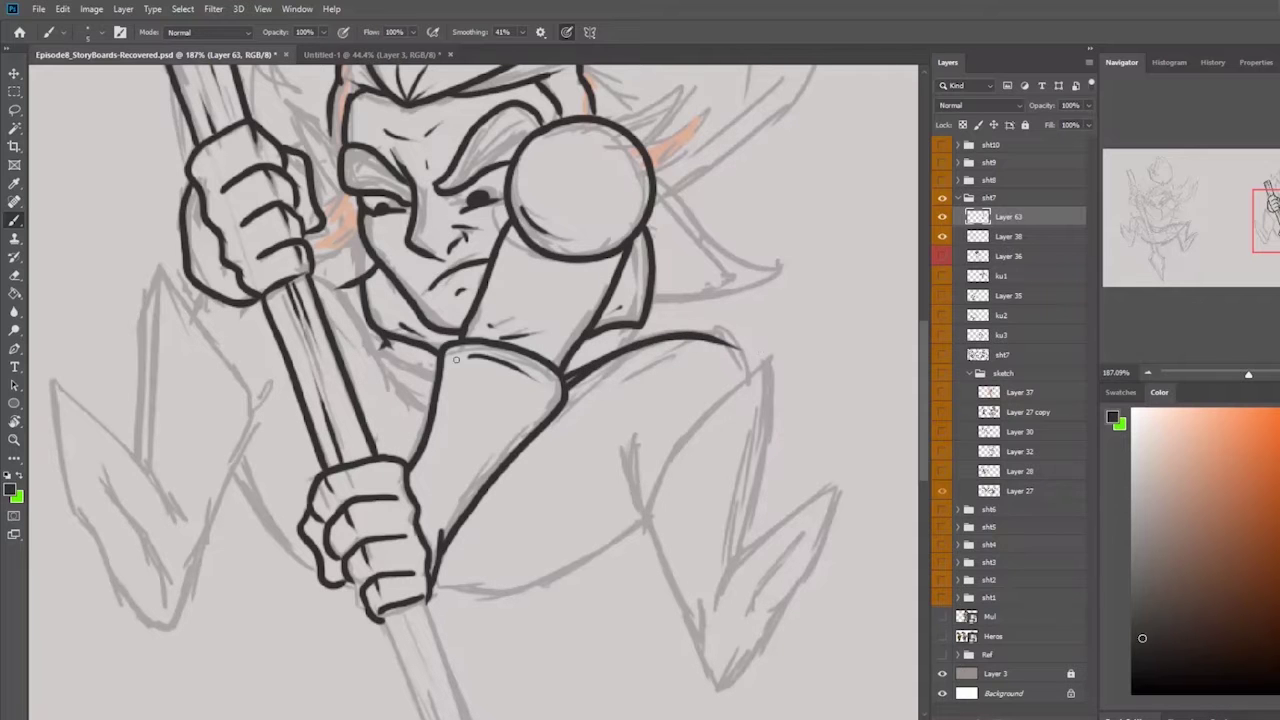
left_click_drag(315, 285, 398, 410)
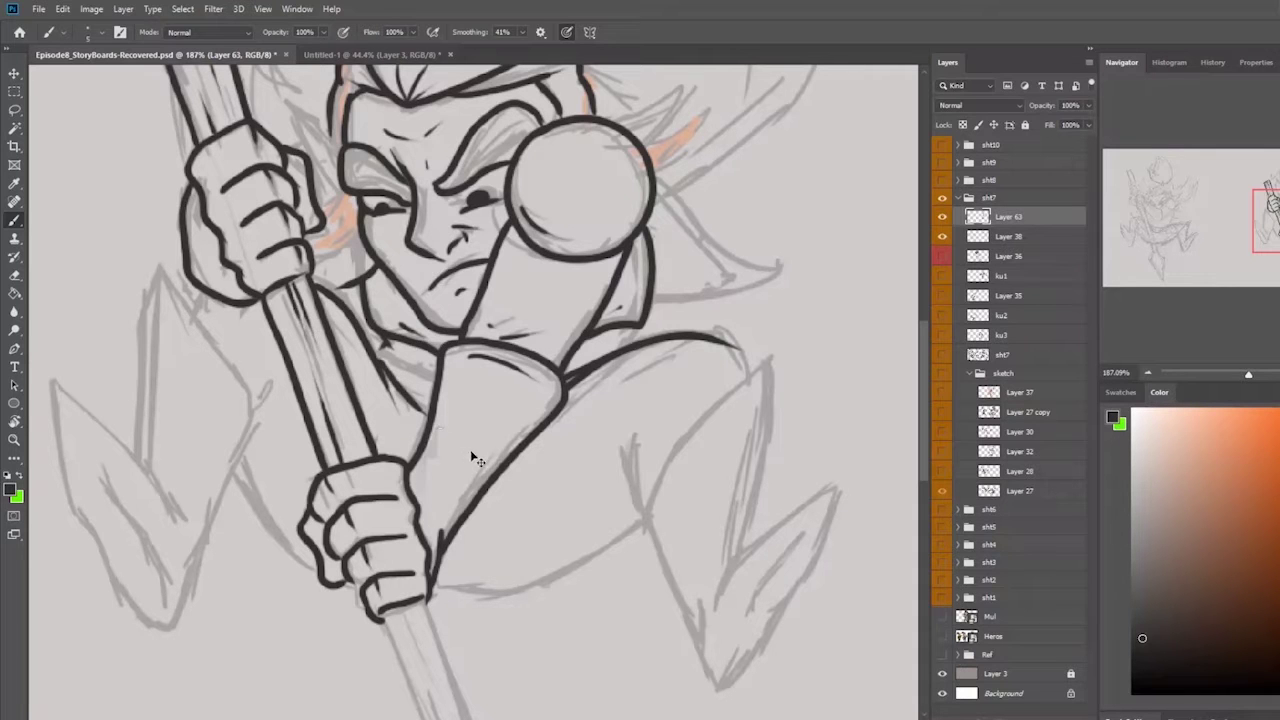
key("ctrl+z")
key("ctrl+z")
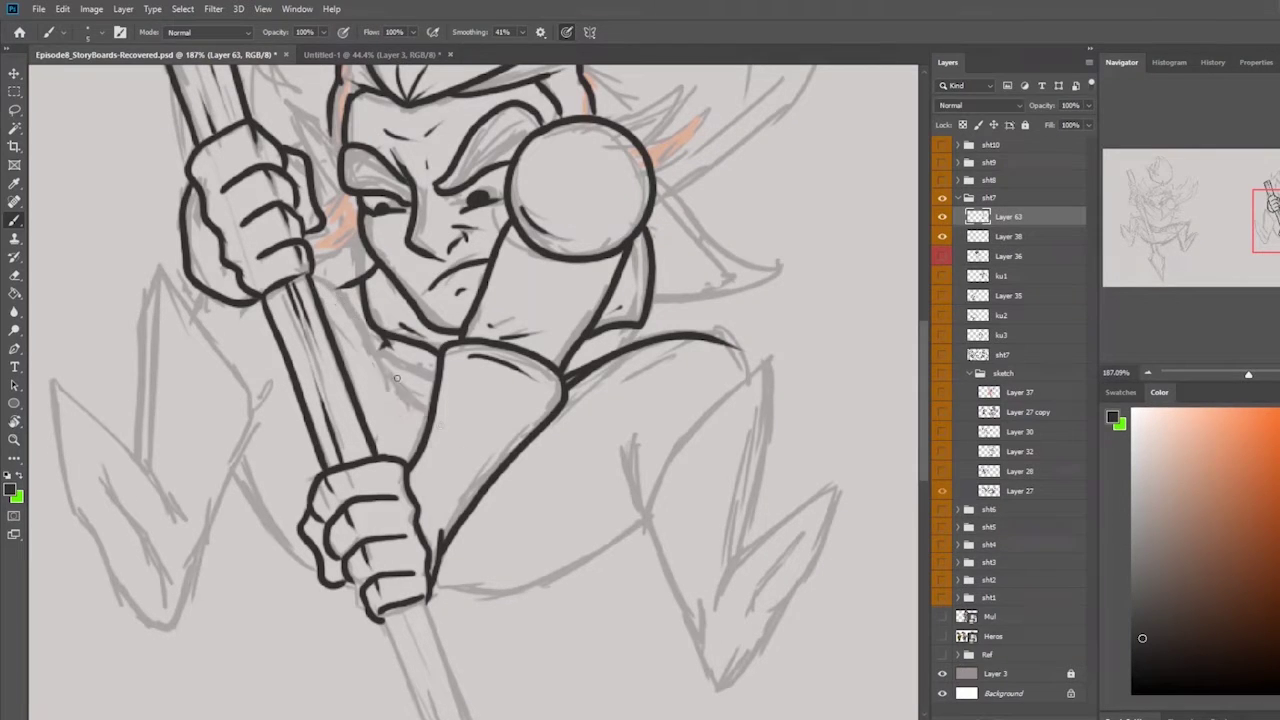
mouse_move(311, 279)
left_mouse_down()
mouse_move(429, 416)
mouse_move(398, 375)
mouse_move(438, 409)
left_mouse_up()
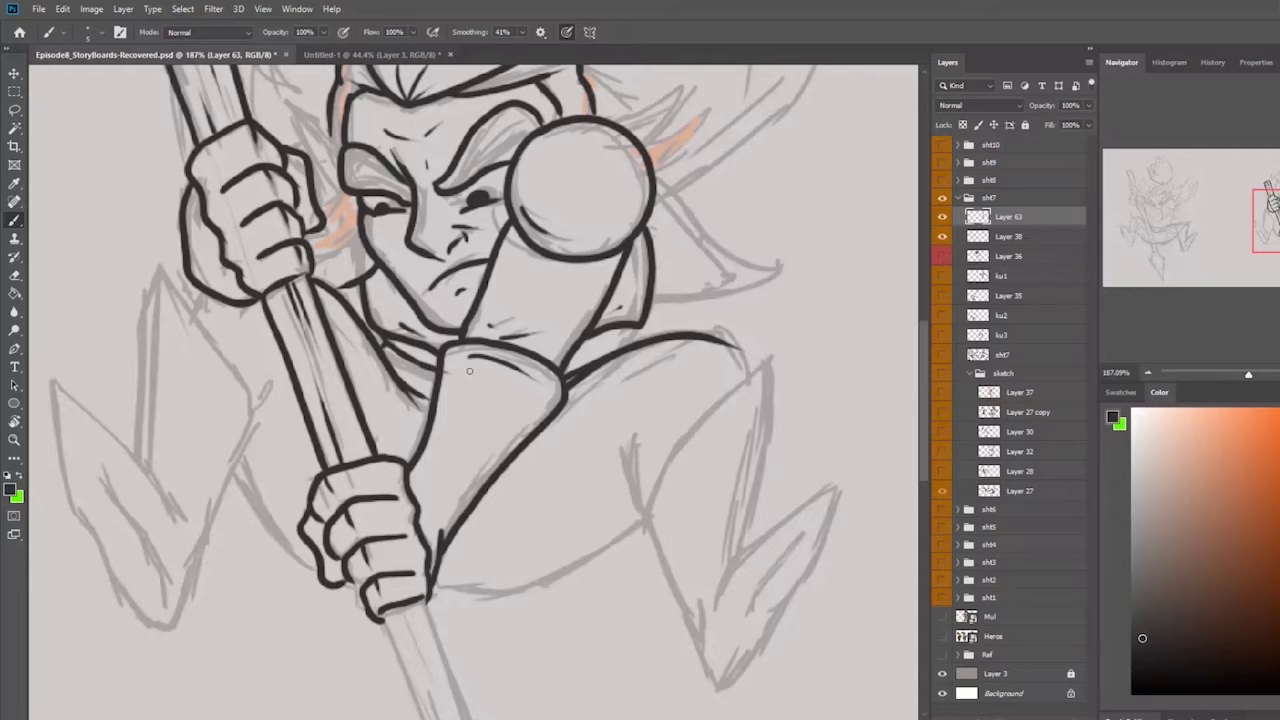
left_click_drag(408, 389, 424, 396)
left_click_drag(392, 352, 416, 369)
left_click_drag(634, 328, 631, 342)
- Ink the pointed tufts on both sides of the head, including the orange-sketched spikes, and tidy where they meet the round elbow
left_click_drag(584, 470, 614, 576)
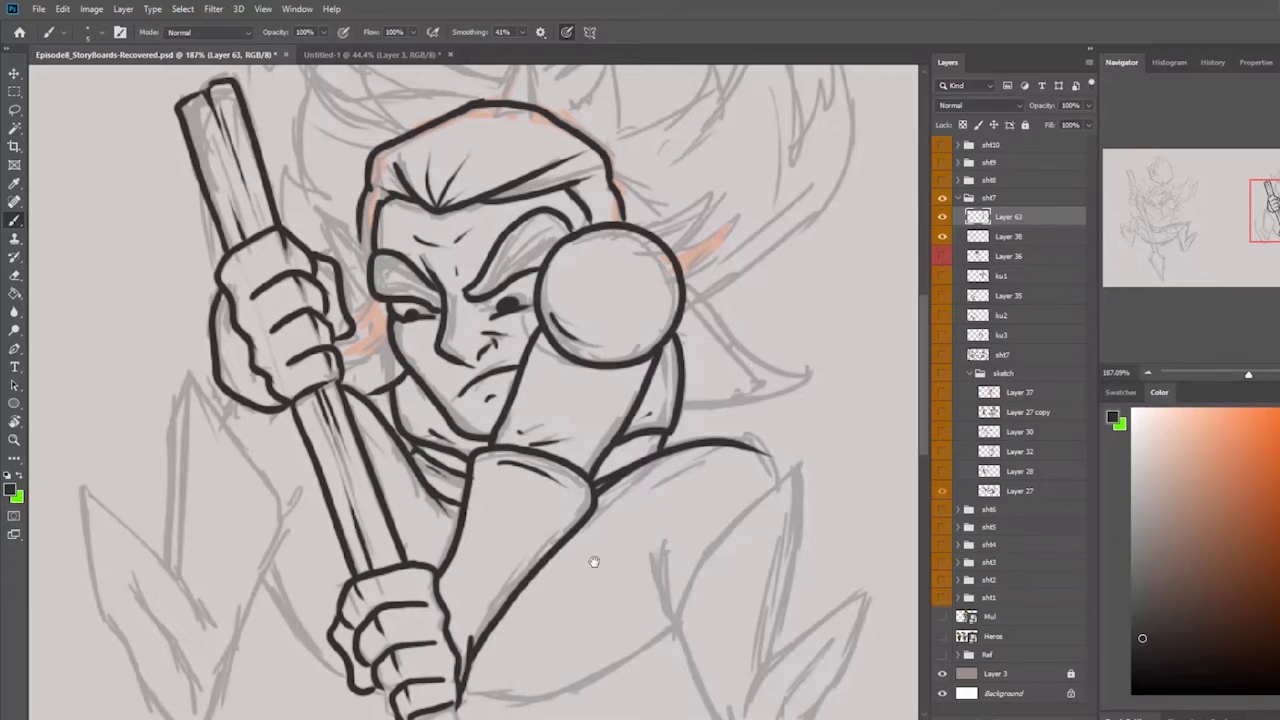
mouse_move(362, 214)
left_mouse_down()
mouse_move(362, 344)
mouse_move(344, 336)
left_mouse_up()
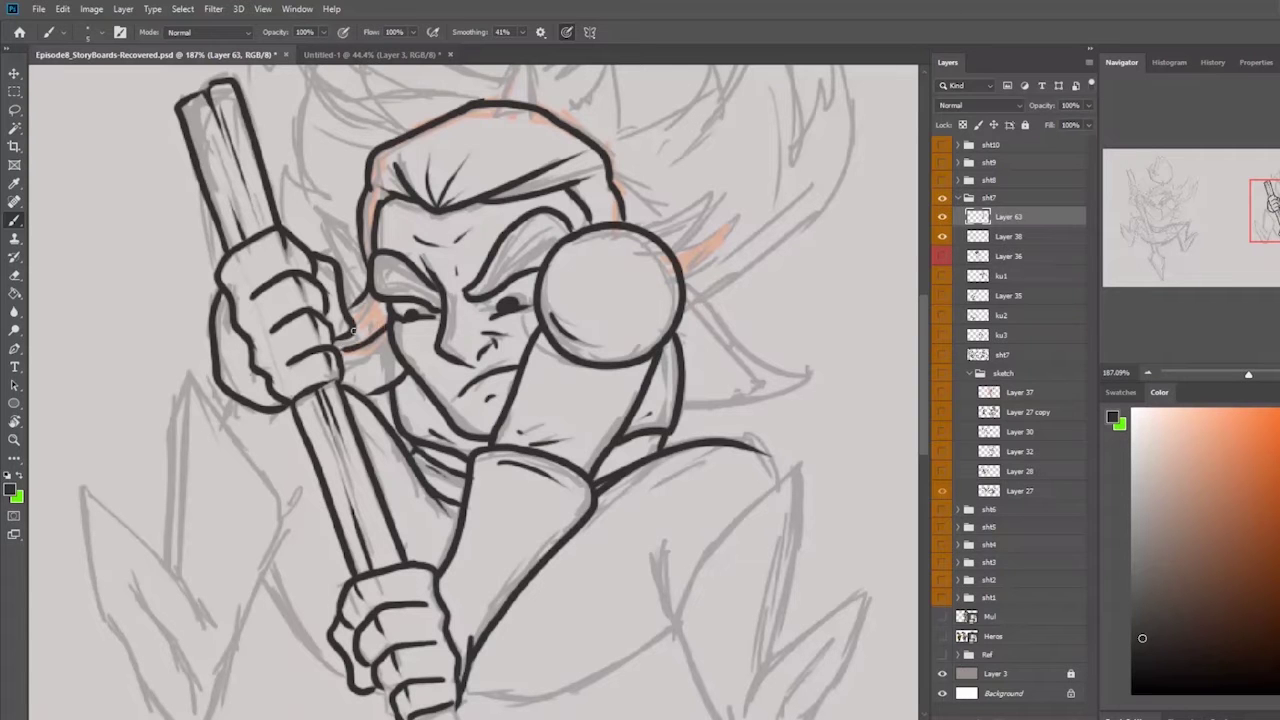
mouse_move(357, 249)
left_mouse_down()
mouse_move(328, 232)
mouse_move(366, 307)
mouse_move(350, 256)
left_mouse_up()
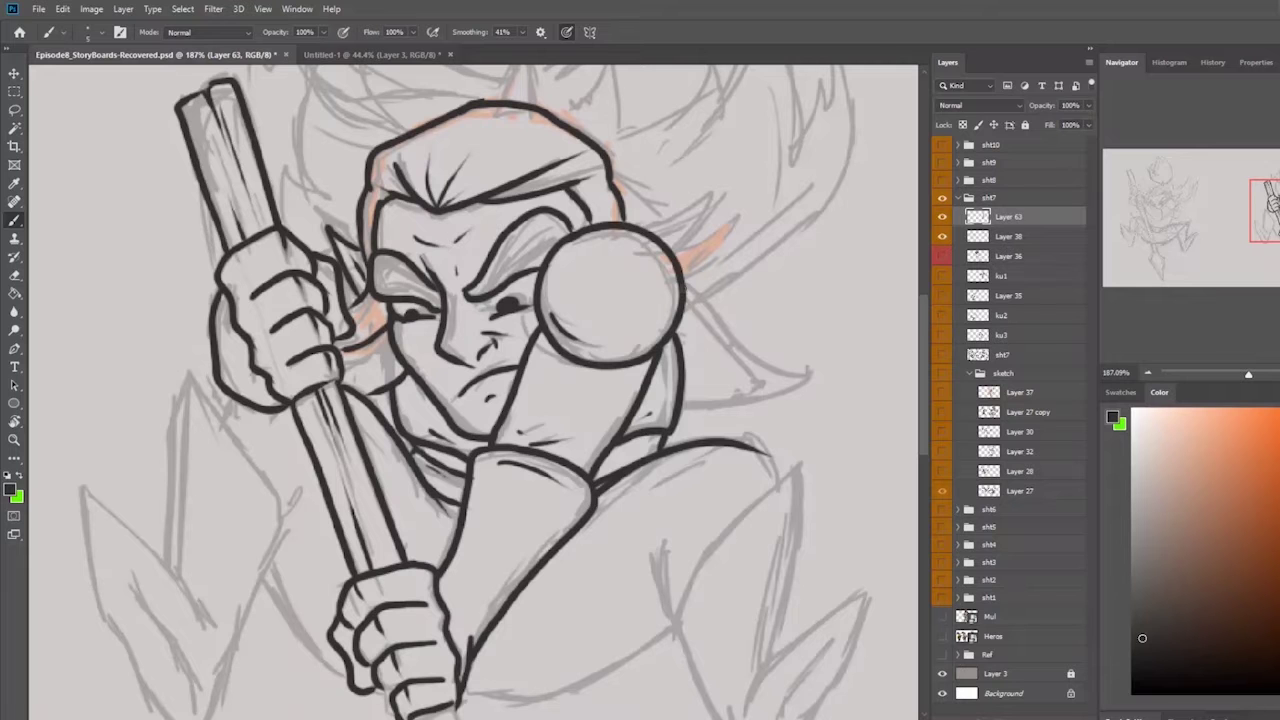
mouse_move(639, 228)
left_mouse_down()
mouse_move(678, 210)
mouse_move(702, 220)
mouse_move(681, 250)
mouse_move(663, 233)
mouse_move(688, 213)
mouse_move(672, 248)
mouse_move(740, 218)
mouse_move(679, 284)
left_mouse_up()
key("e")
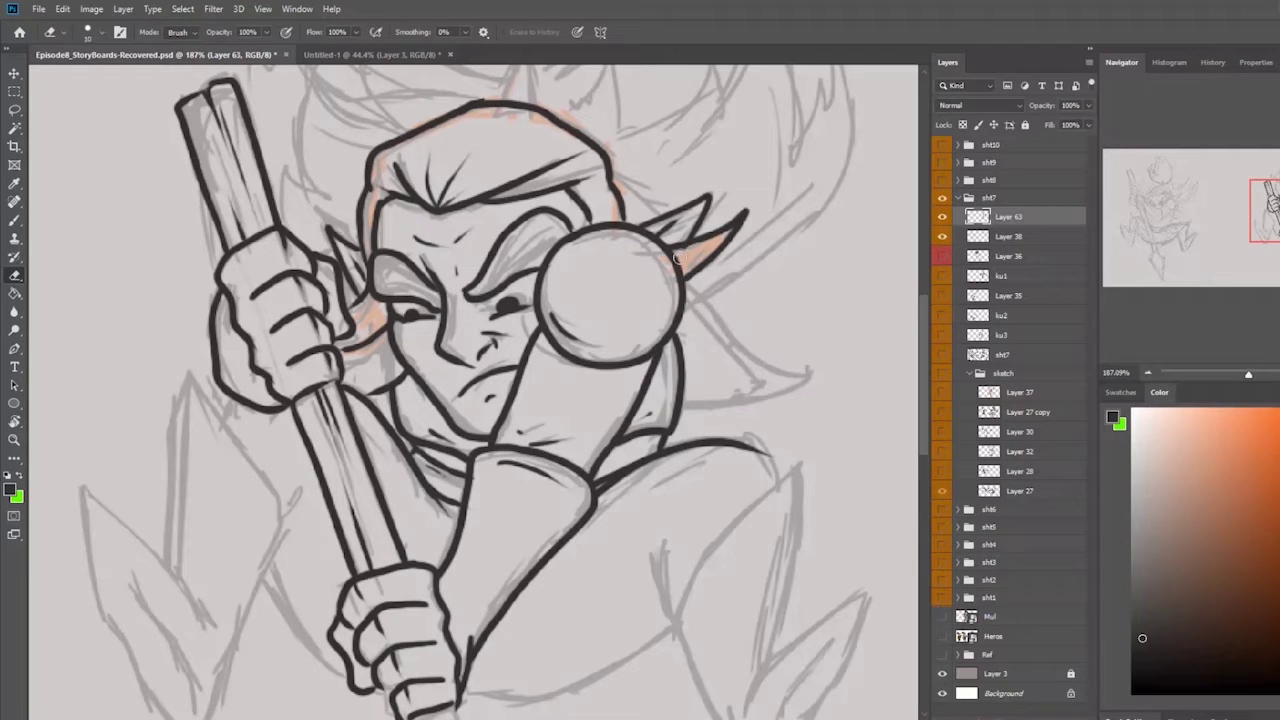
key("b")
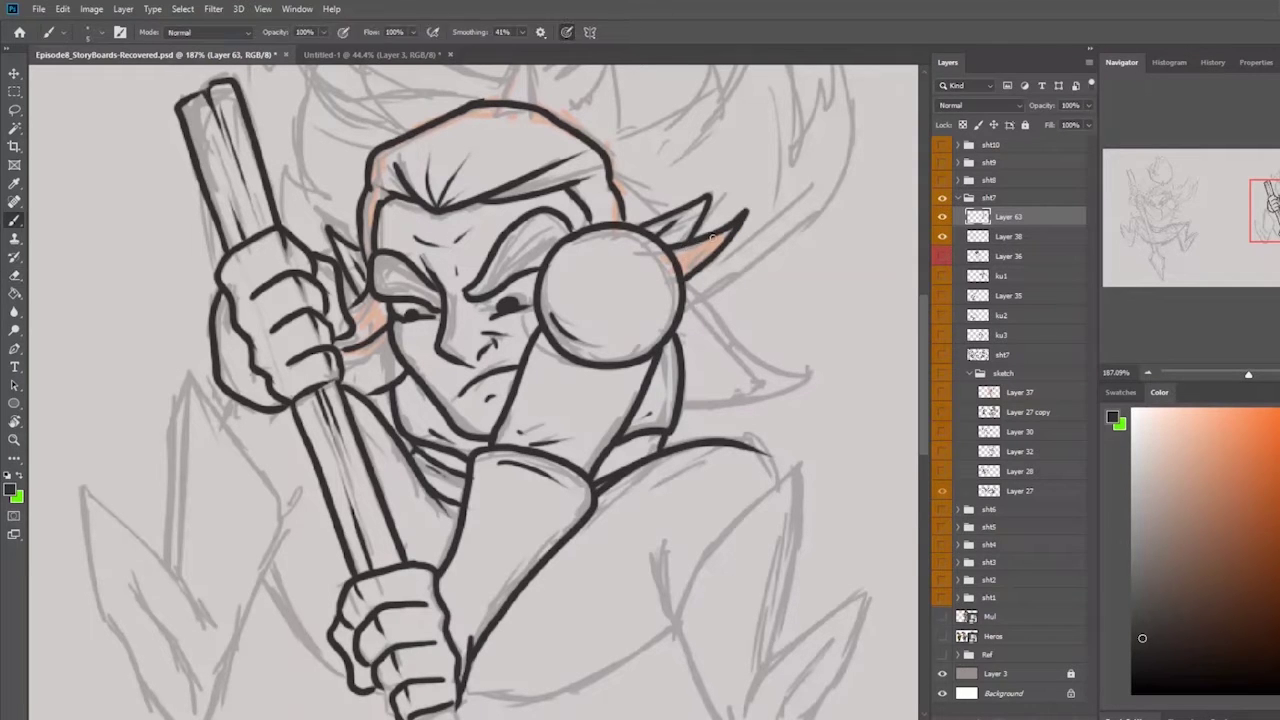
mouse_move(699, 257)
left_mouse_down()
mouse_move(690, 268)
mouse_move(703, 205)
left_mouse_up()
- Ink the pointed boot and lower leg on the spear side, with its spiked knee, angular foot and inner crease lines
mouse_move(506, 221)
left_mouse_down()
mouse_move(536, 279)
mouse_move(668, 95)
left_mouse_up()
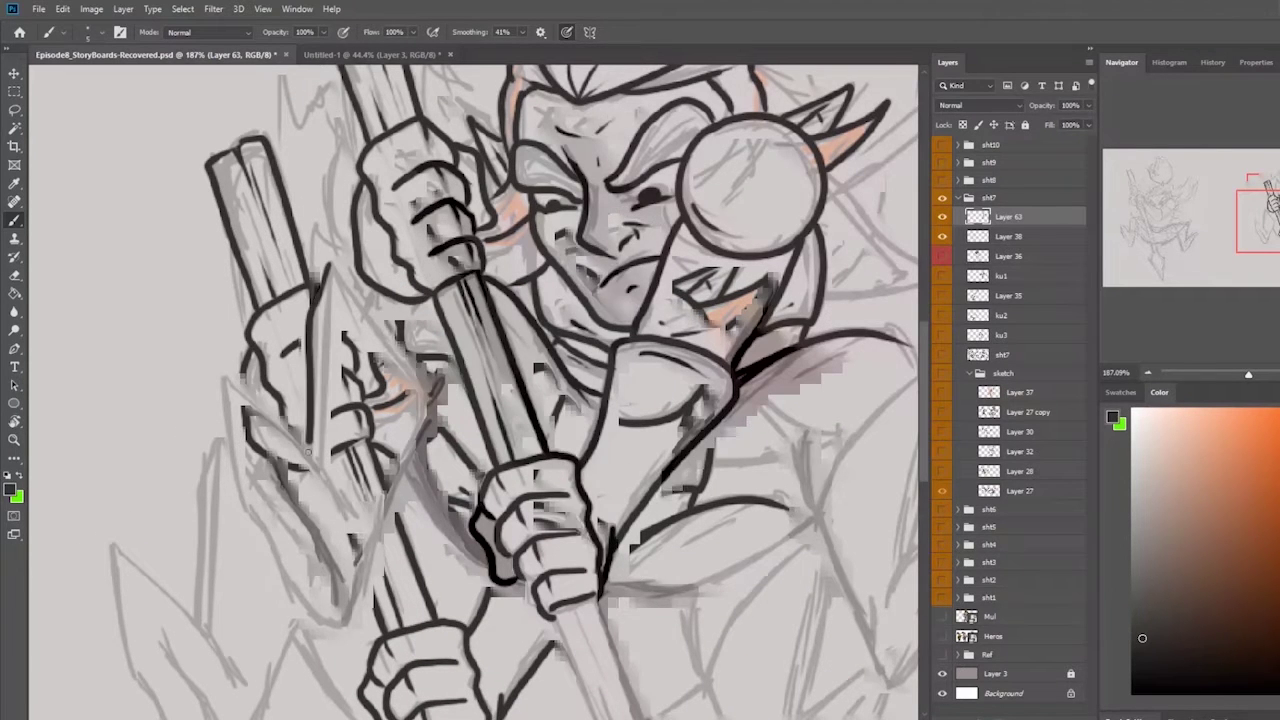
mouse_move(328, 266)
left_mouse_down()
mouse_move(432, 406)
mouse_move(382, 562)
mouse_move(376, 553)
mouse_move(347, 580)
left_mouse_up()
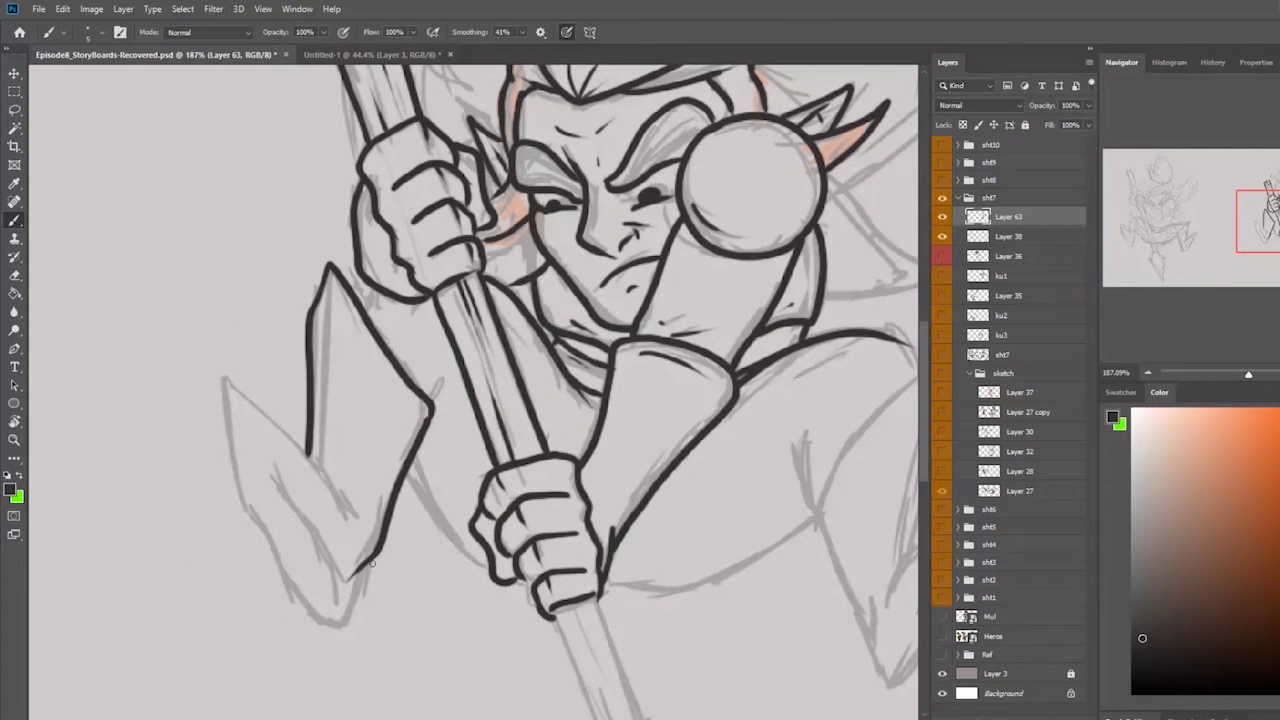
mouse_move(220, 378)
left_mouse_down()
mouse_move(241, 490)
mouse_move(321, 623)
left_mouse_up()
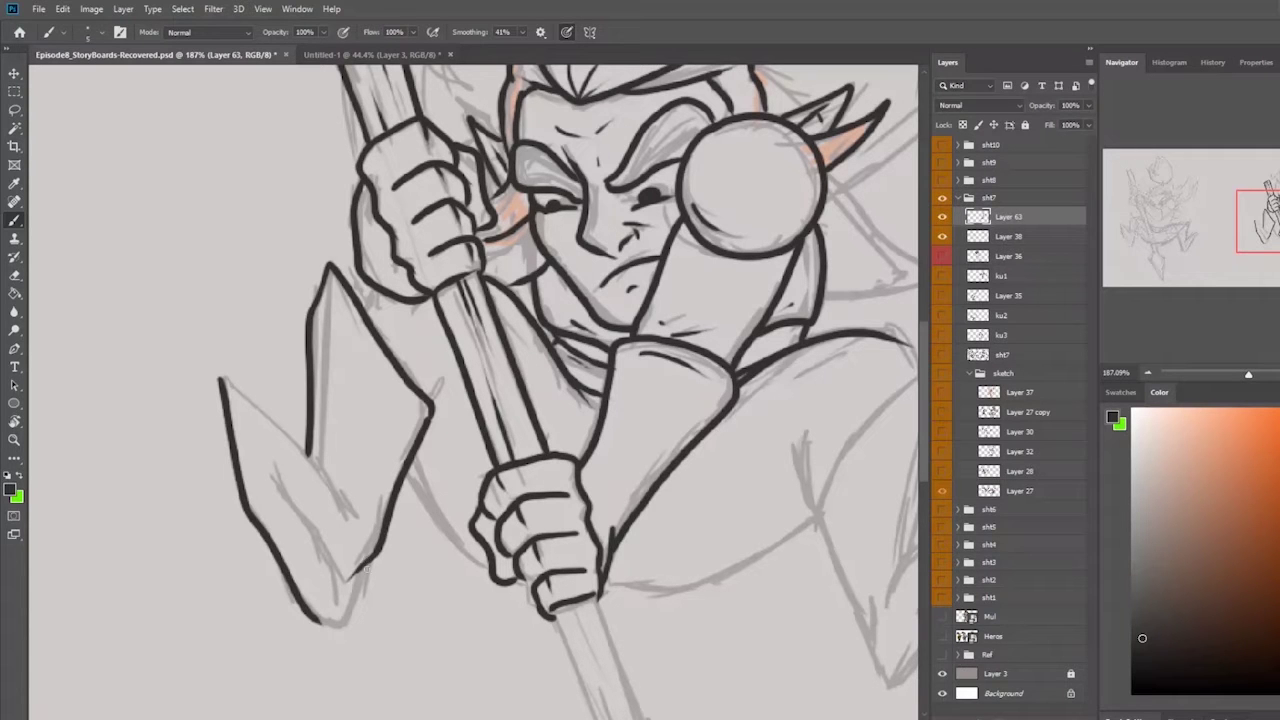
mouse_move(365, 563)
left_mouse_down()
mouse_move(349, 616)
mouse_move(336, 630)
mouse_move(318, 624)
left_mouse_up()
left_click_drag(257, 451, 320, 560)
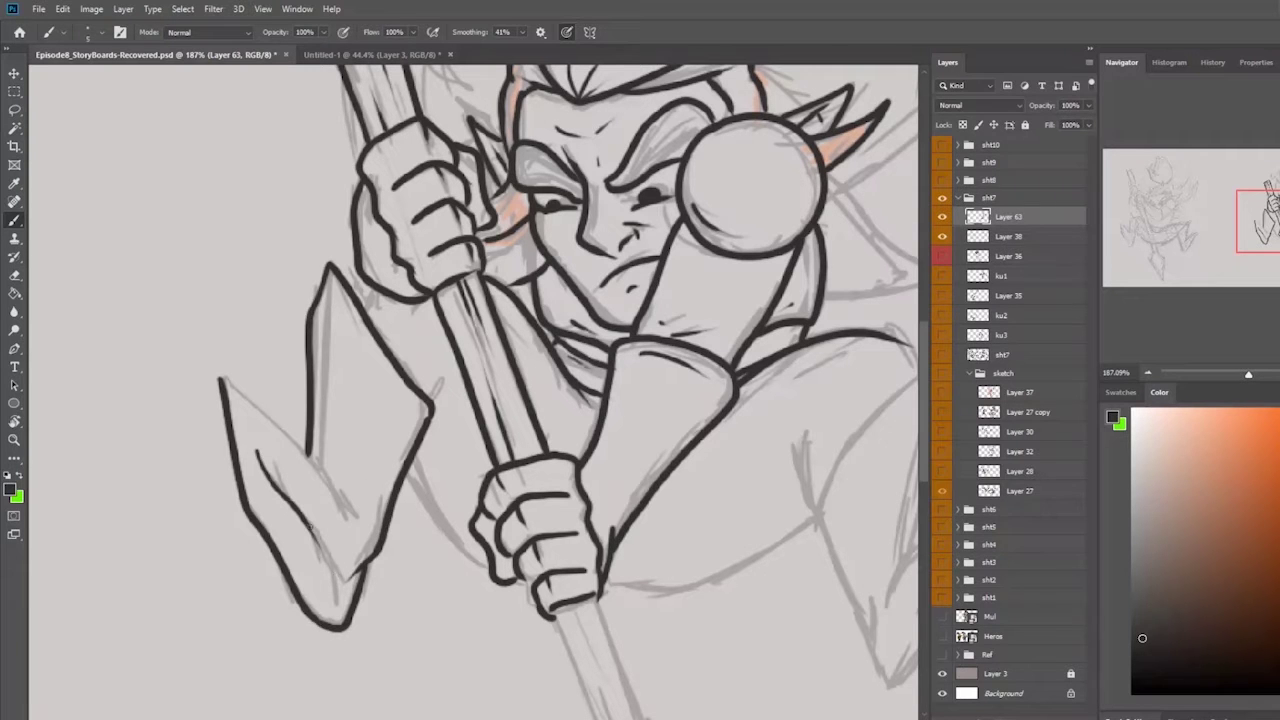
mouse_move(222, 379)
left_mouse_down()
mouse_move(314, 463)
mouse_move(355, 517)
left_mouse_up()
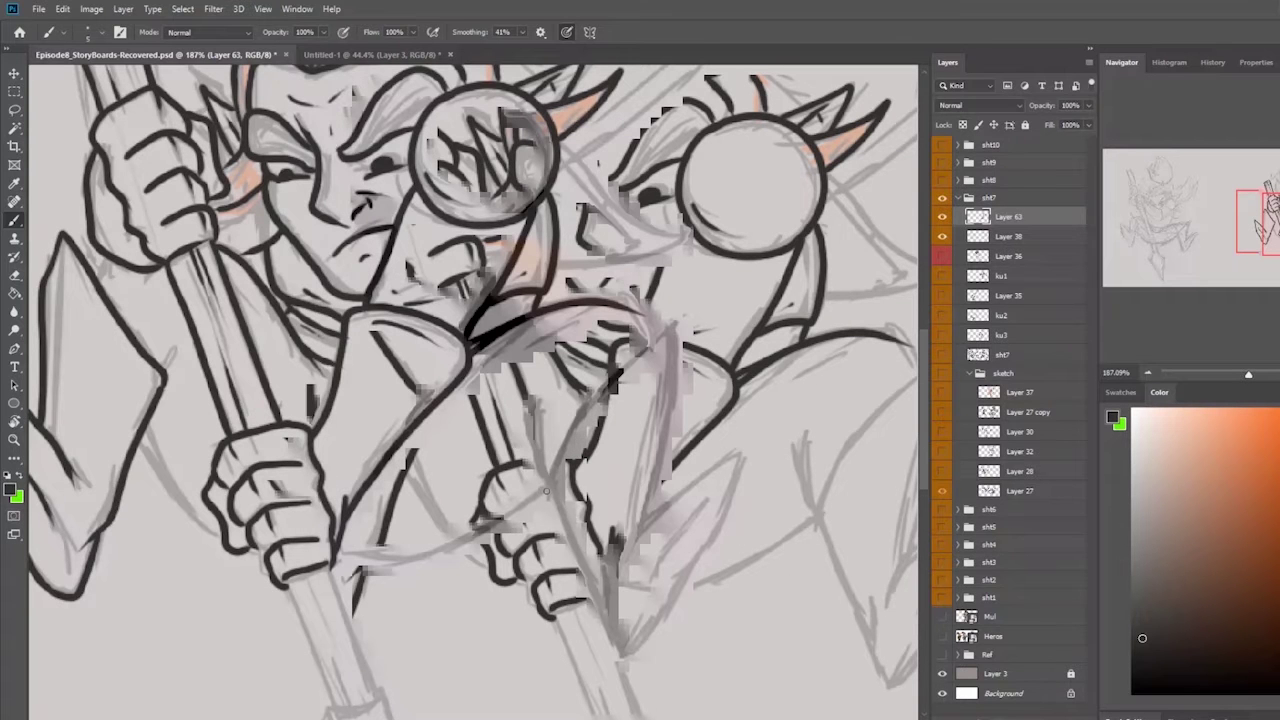
- Ink the opposite boot with its pointed knee flap, shin edges, upturned toe and inner crease lines
mouse_move(548, 487)
left_mouse_down()
mouse_move(602, 391)
mouse_move(674, 334)
mouse_move(649, 516)
left_mouse_up()
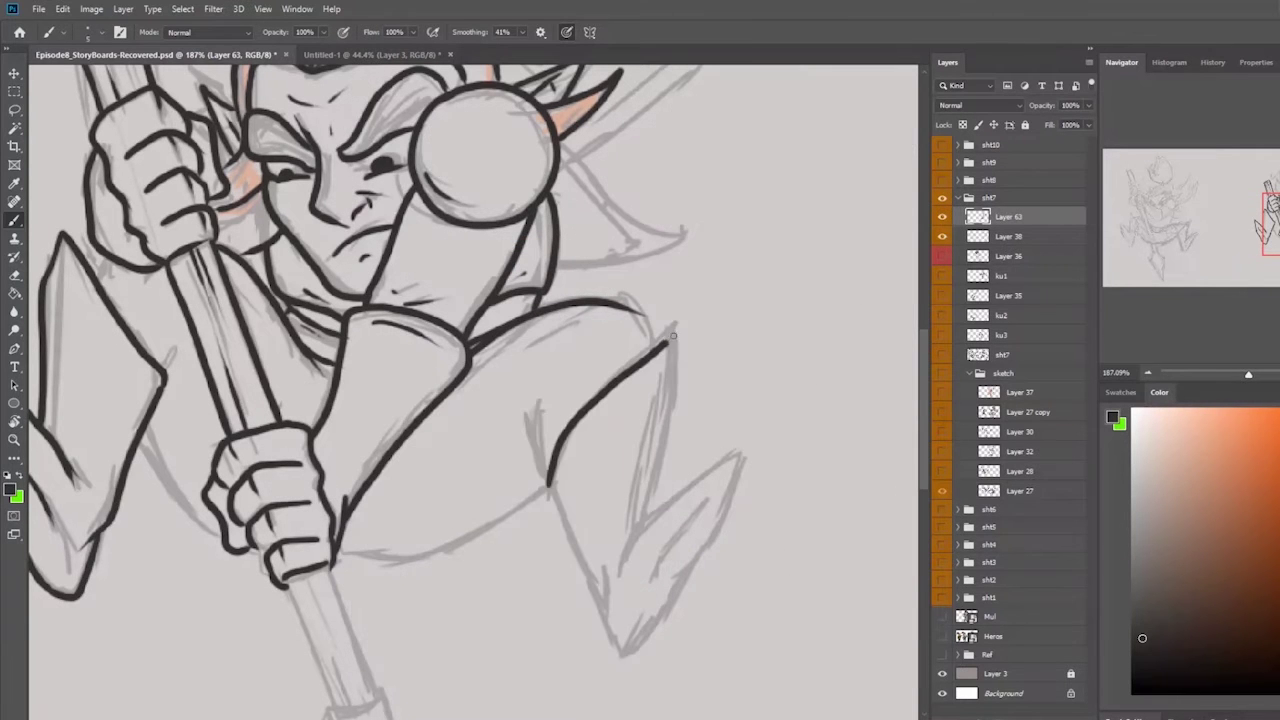
left_click_drag(660, 369, 632, 545)
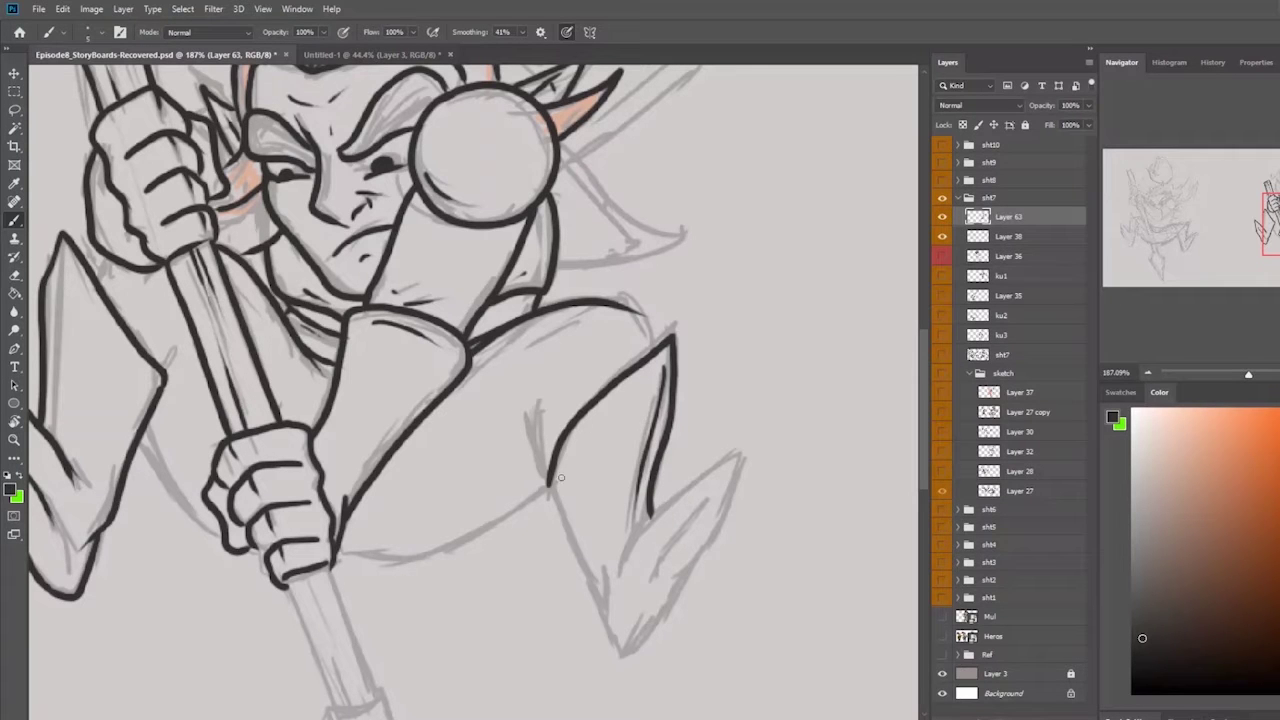
mouse_move(548, 481)
left_mouse_down()
mouse_move(551, 512)
mouse_move(605, 600)
left_mouse_up()
left_click_drag(613, 556, 622, 652)
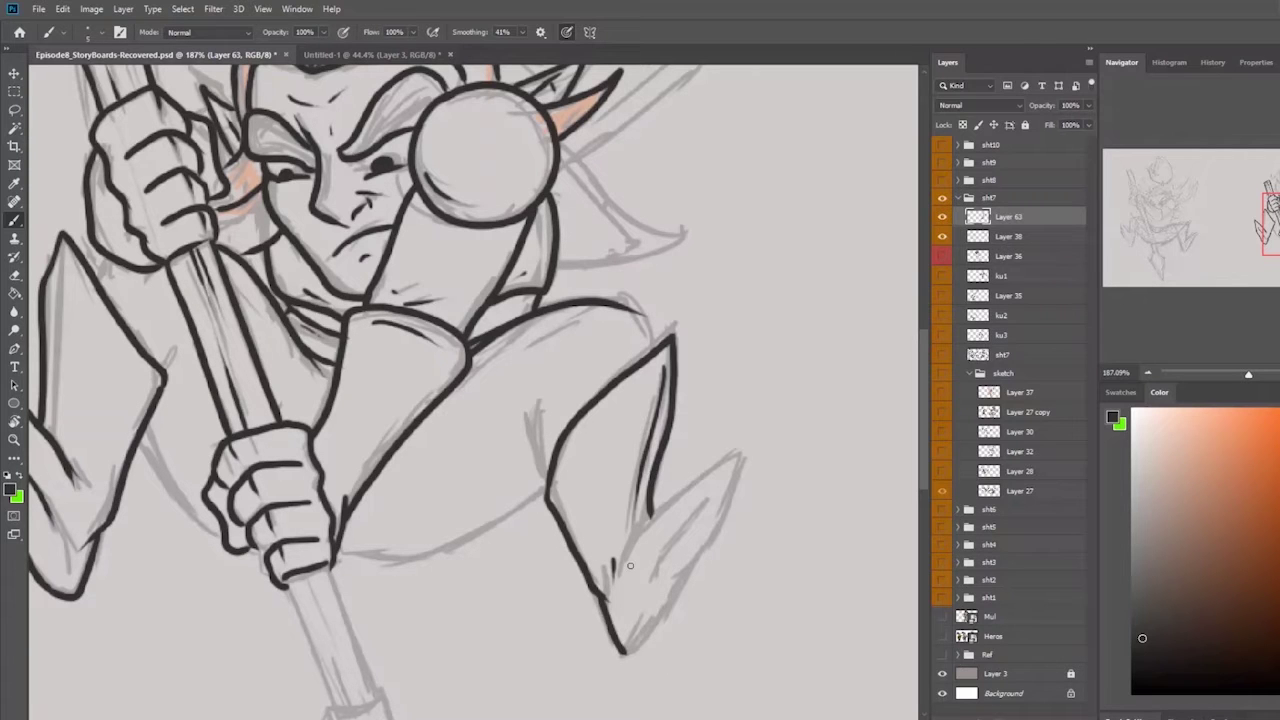
mouse_move(629, 546)
left_mouse_down()
mouse_move(740, 452)
mouse_move(701, 560)
mouse_move(625, 652)
mouse_move(697, 517)
left_mouse_up()
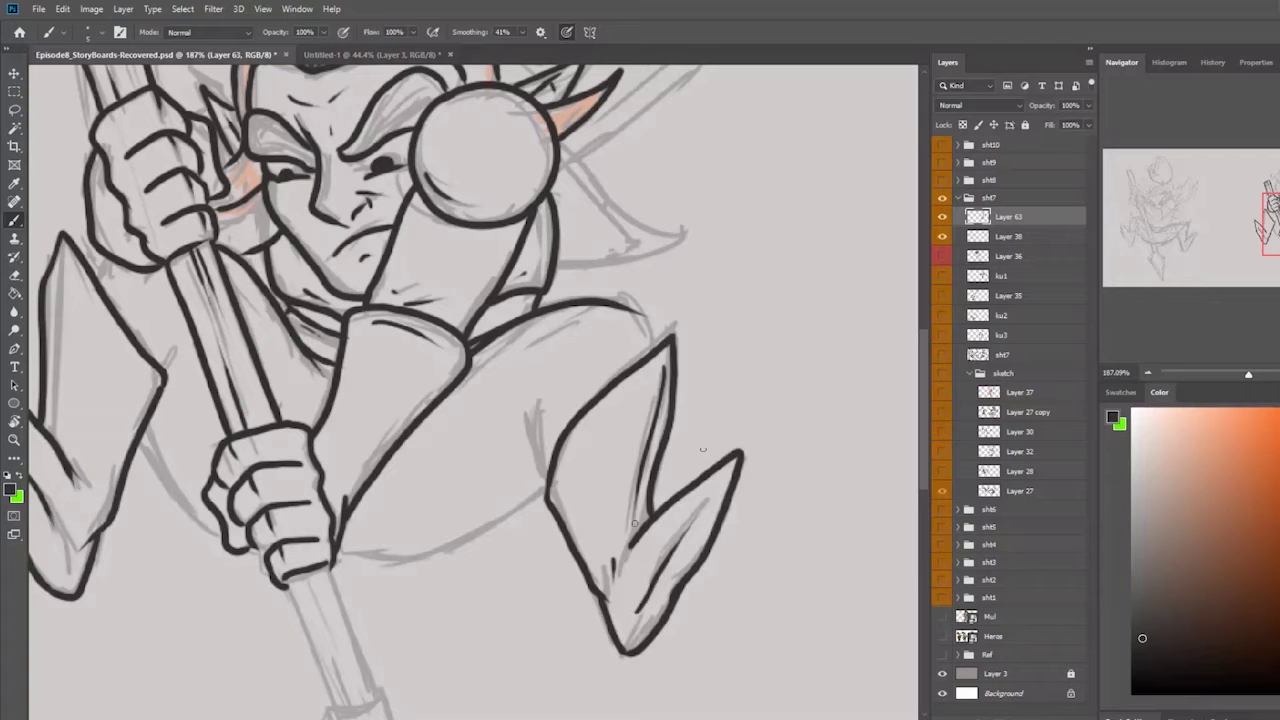
- Ink the fold marks behind the bent knee and the underside contours of both thighs up to the lower fist
left_click_drag(547, 484, 531, 391)
left_click_drag(530, 441, 521, 417)
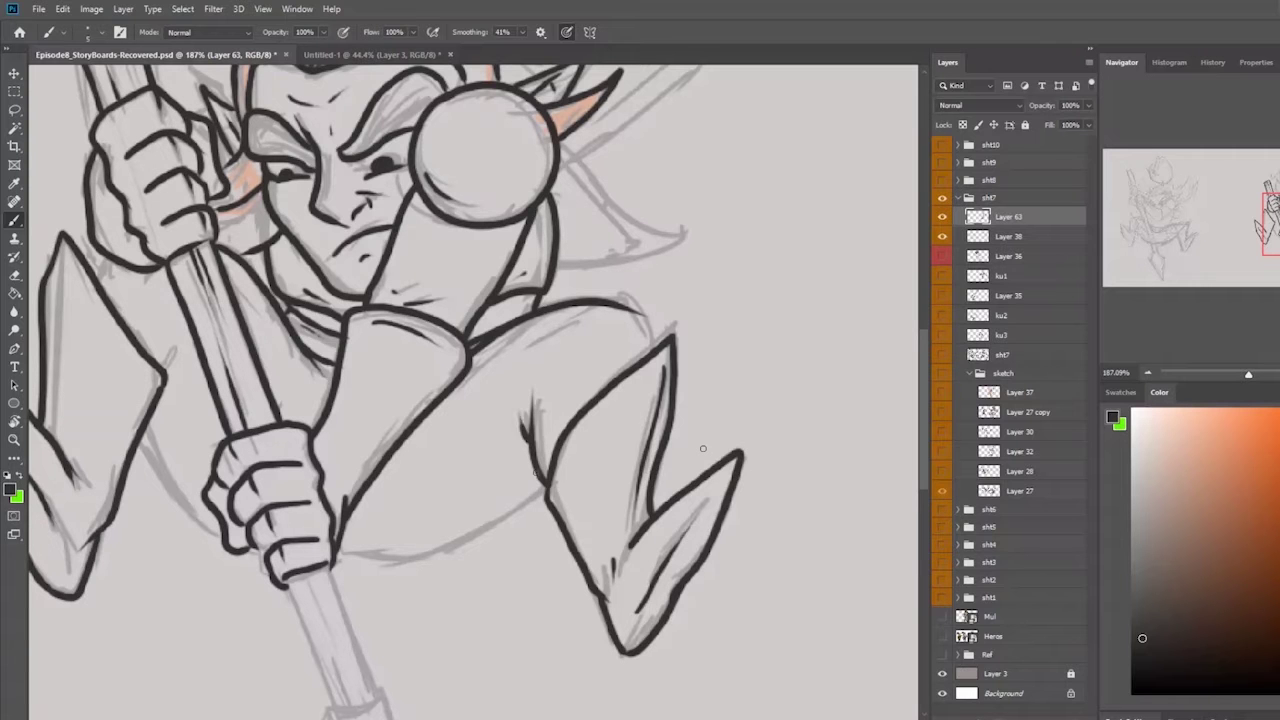
key("ctrl+z")
key("ctrl+z")
key("ctrl+shift+z")
key("ctrl+shift+z")
mouse_move(544, 483)
left_mouse_down()
mouse_move(402, 560)
mouse_move(333, 550)
left_mouse_up()
mouse_move(140, 438)
left_mouse_down()
mouse_move(185, 511)
mouse_move(275, 585)
mouse_move(262, 553)
left_mouse_up()
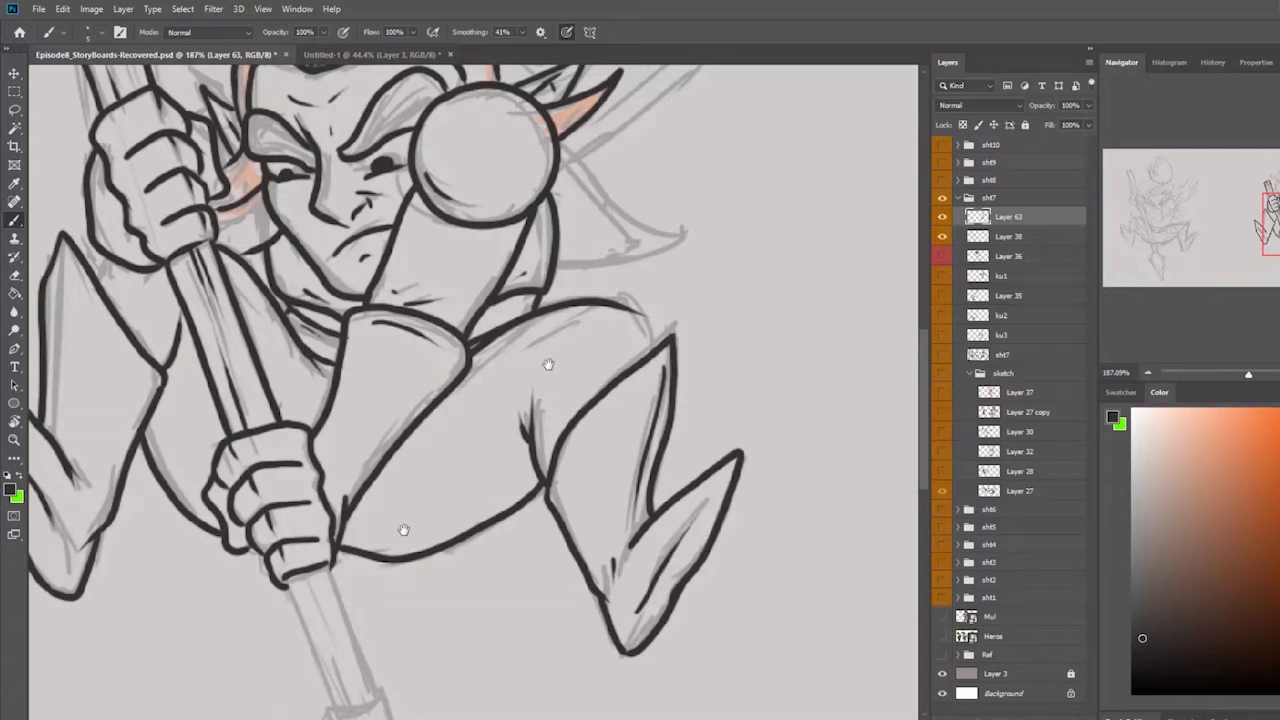
- Ink the flame-shaped topknot above the head with its notched side, base creases and tie, and erase the rough line end at the notch
left_click_drag(563, 349, 579, 533)
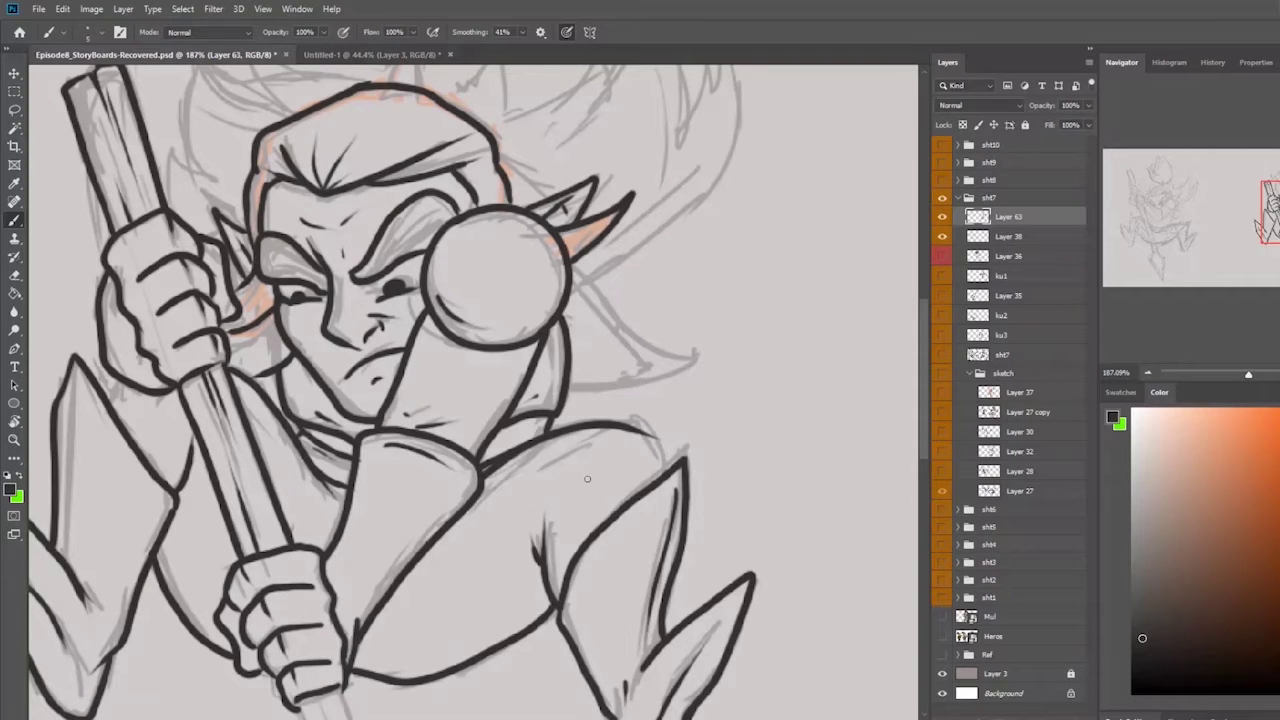
left_click_drag(417, 365, 483, 597)
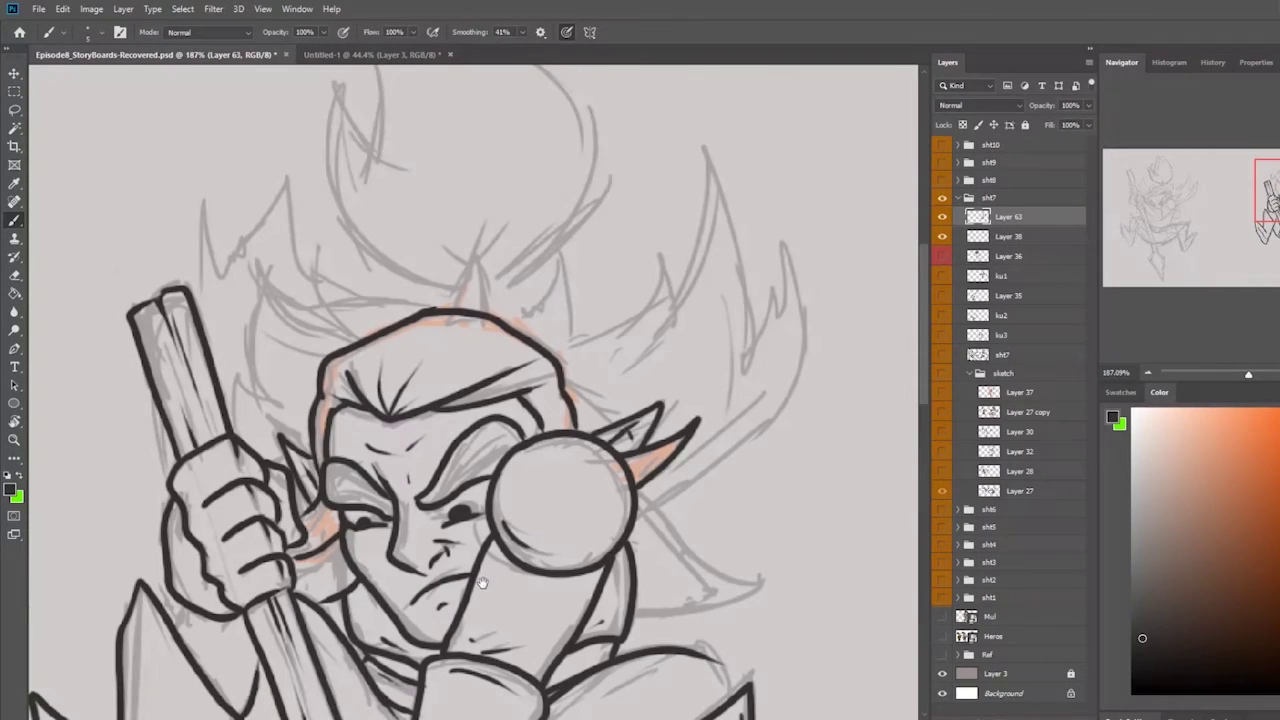
mouse_move(452, 310)
left_mouse_down()
mouse_move(466, 250)
mouse_move(487, 315)
left_mouse_up()
mouse_move(432, 242)
left_mouse_down()
mouse_move(467, 257)
mouse_move(504, 223)
mouse_move(442, 421)
mouse_move(398, 398)
mouse_move(316, 232)
mouse_move(323, 184)
mouse_move(328, 350)
mouse_move(420, 416)
mouse_move(445, 418)
left_mouse_up()
key("ctrl+z")
key("ctrl+z")
mouse_move(330, 209)
left_mouse_down()
mouse_move(342, 250)
mouse_move(370, 257)
mouse_move(348, 271)
mouse_move(364, 208)
mouse_move(325, 134)
mouse_move(338, 130)
mouse_move(516, 188)
mouse_move(503, 178)
mouse_move(554, 236)
mouse_move(569, 294)
mouse_move(554, 370)
mouse_move(472, 418)
left_mouse_up()
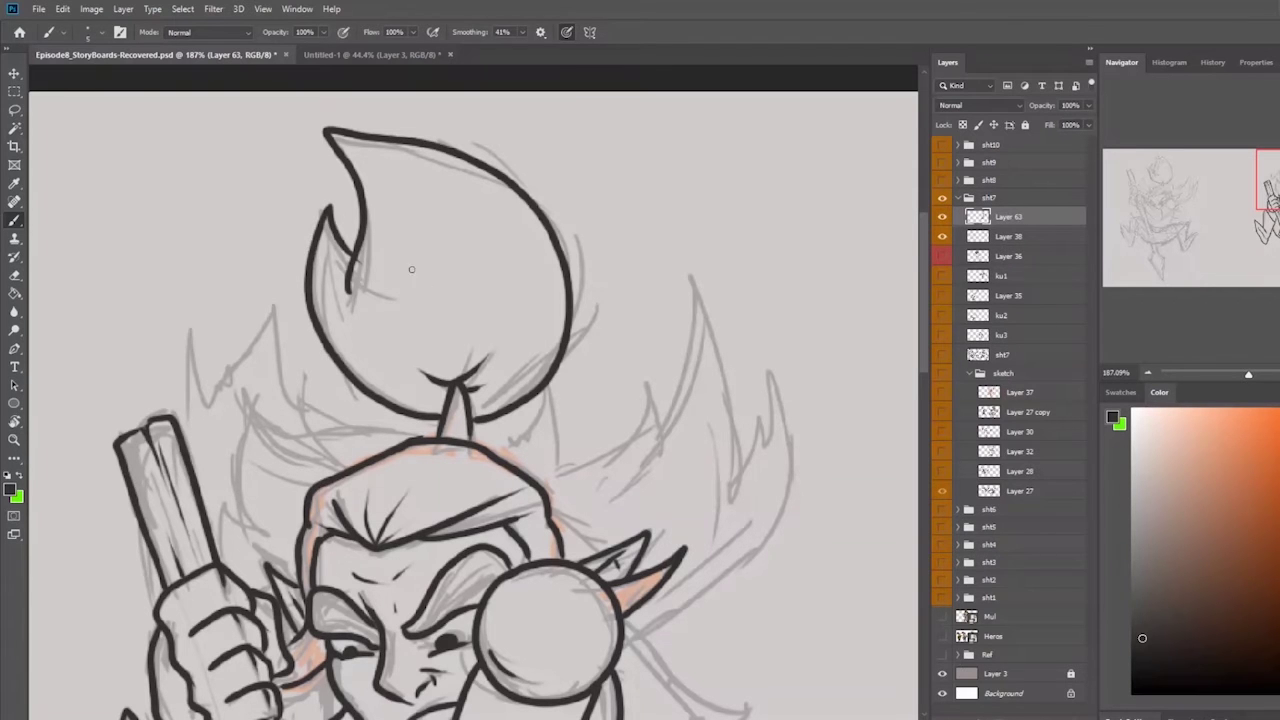
key("e")
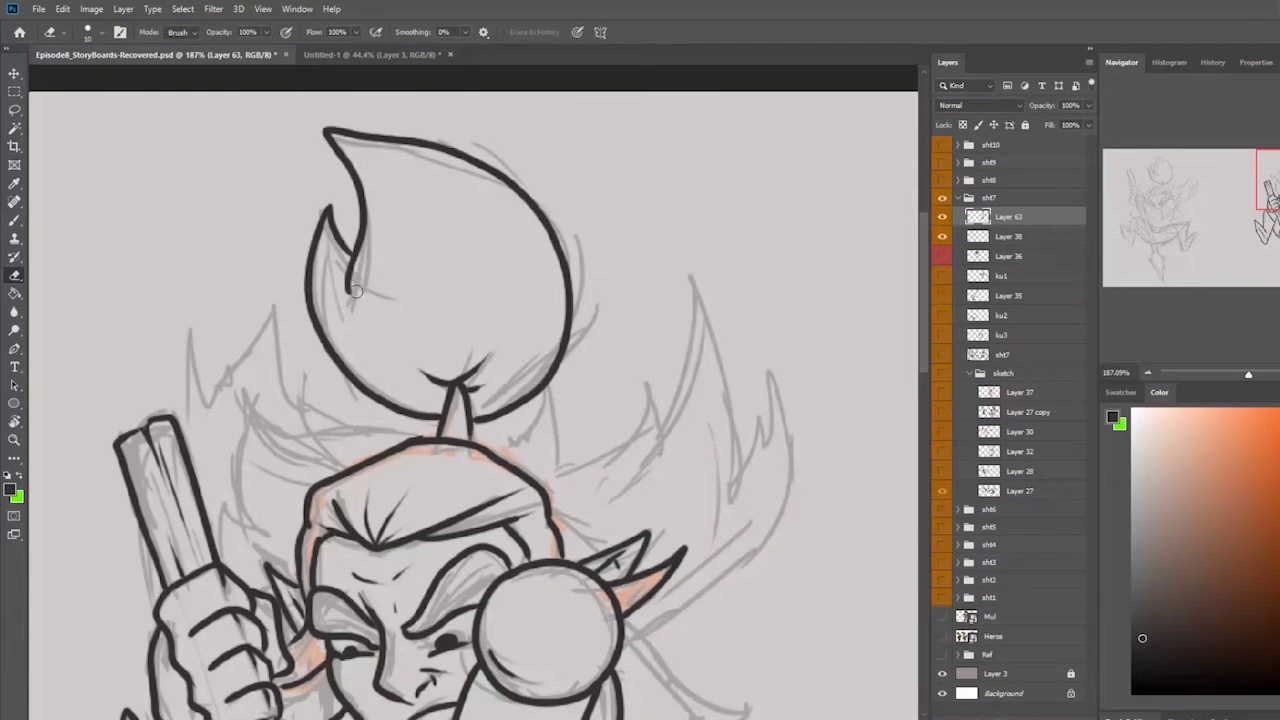
left_click_drag(356, 284, 352, 294)
- Ink the curved hair spikes on the spear side of the head and the small spikes flanking the topknot's base
key("space")
left_click_drag(640, 314, 666, 237)
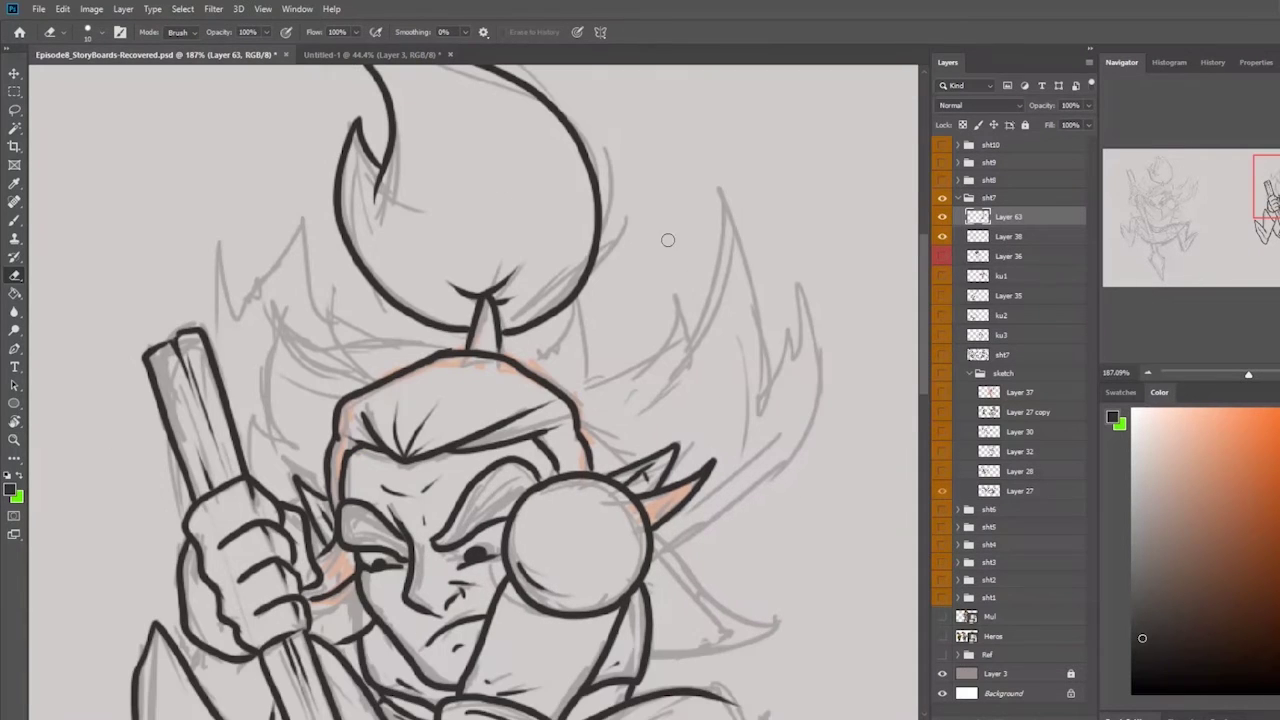
key("b")
mouse_move(264, 482)
left_mouse_down()
mouse_move(249, 410)
mouse_move(300, 440)
mouse_move(292, 306)
mouse_move(318, 340)
mouse_move(383, 363)
left_mouse_up()
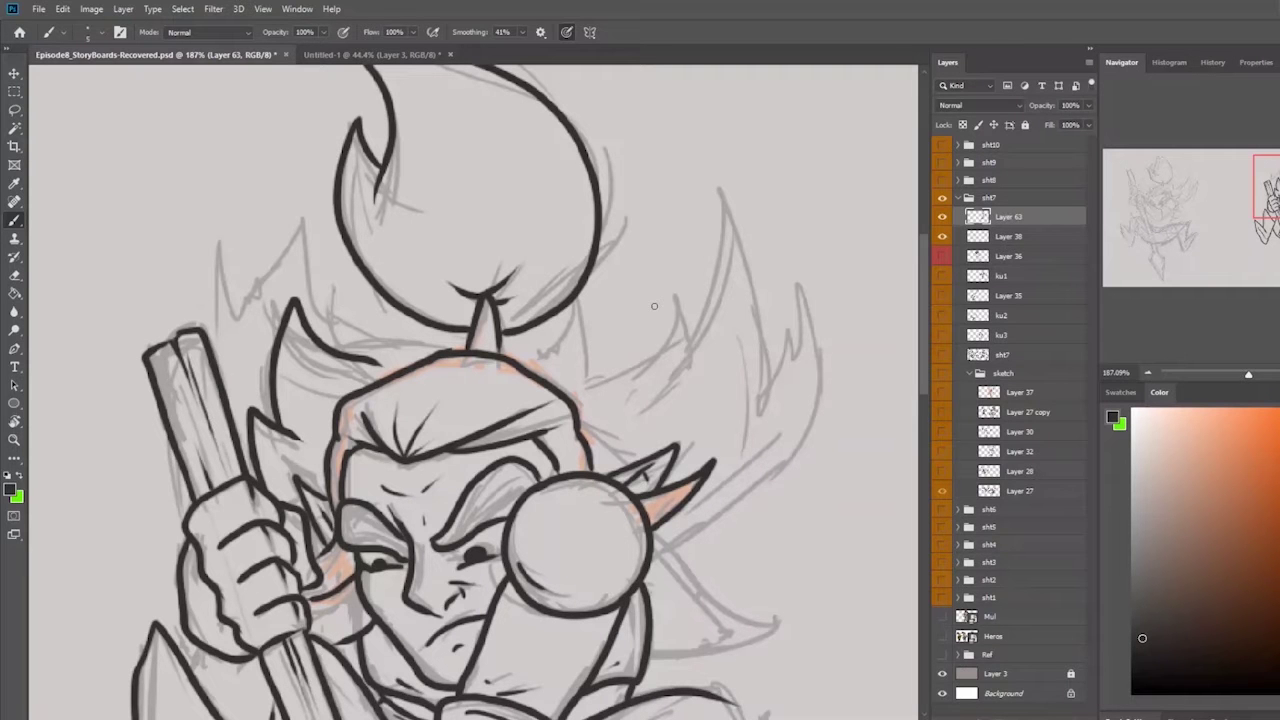
left_click_drag(678, 506, 692, 418)
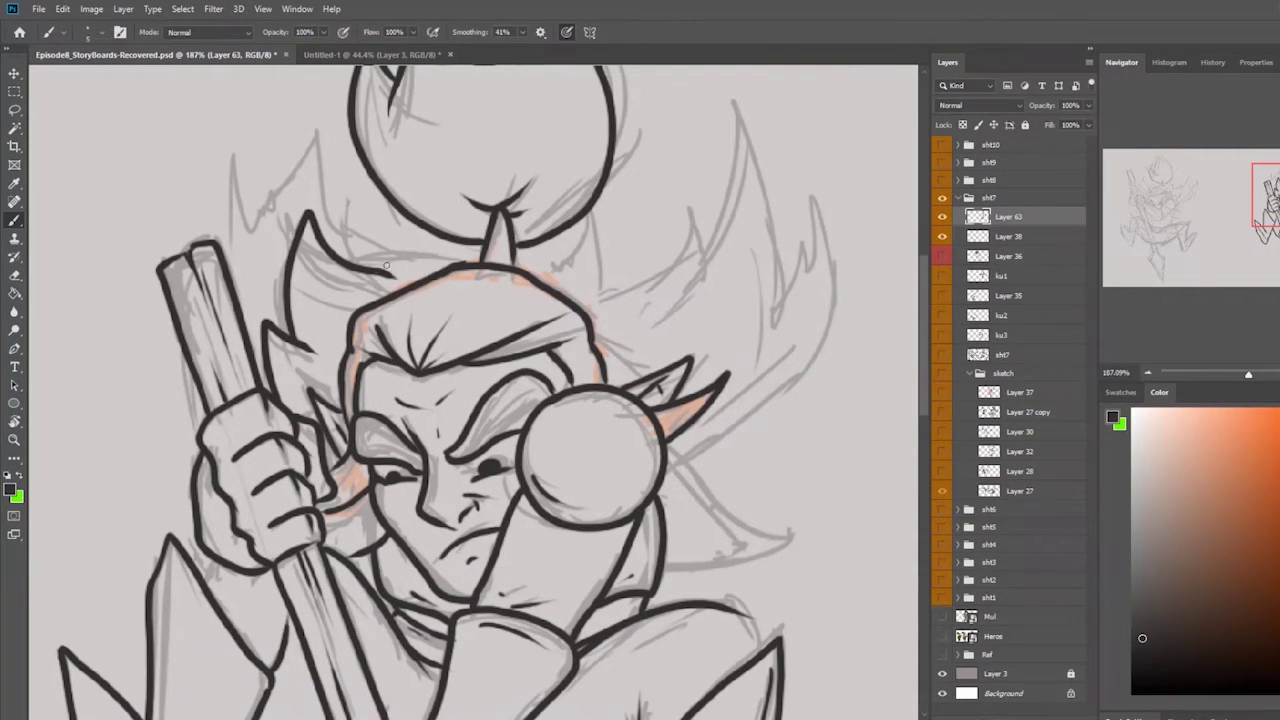
mouse_move(375, 270)
left_mouse_down()
mouse_move(457, 262)
mouse_move(554, 283)
mouse_move(524, 274)
mouse_move(577, 283)
left_mouse_up()
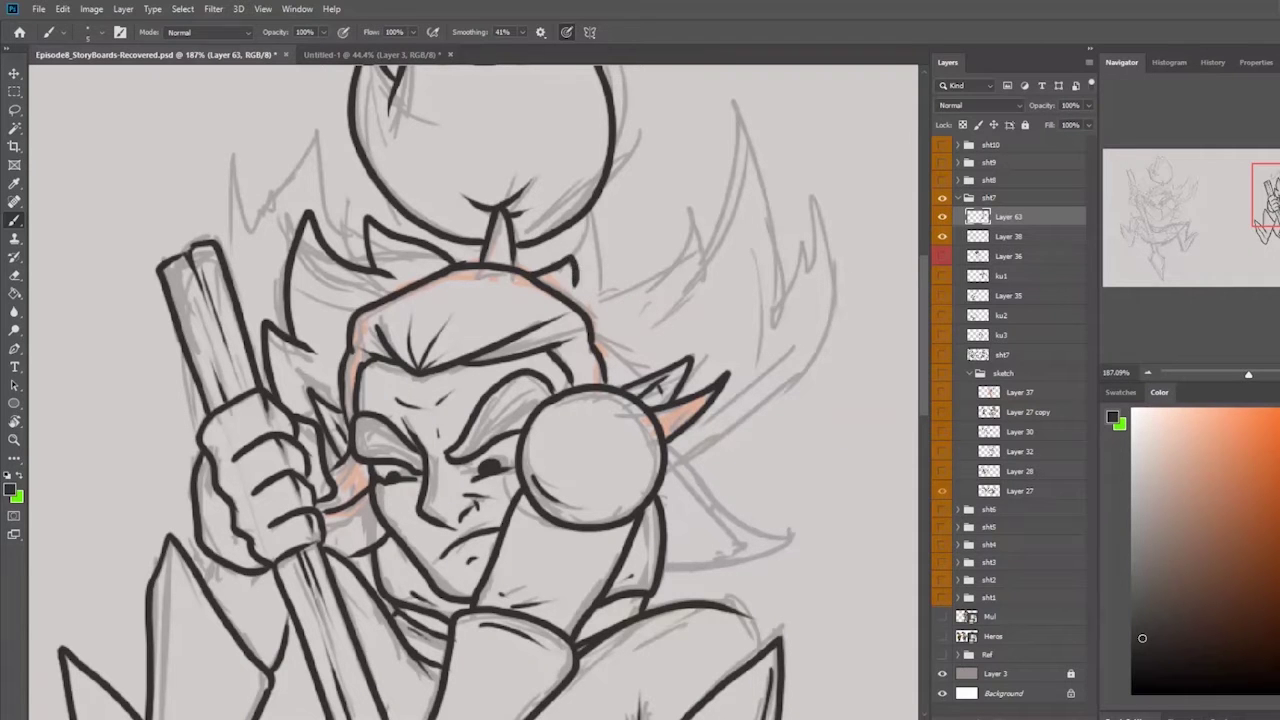
- Ink the pointed hair lock behind the round elbow and the tall, jagged flame-like hair spikes on the elbow side
scroll(771, 434, "down", 3)
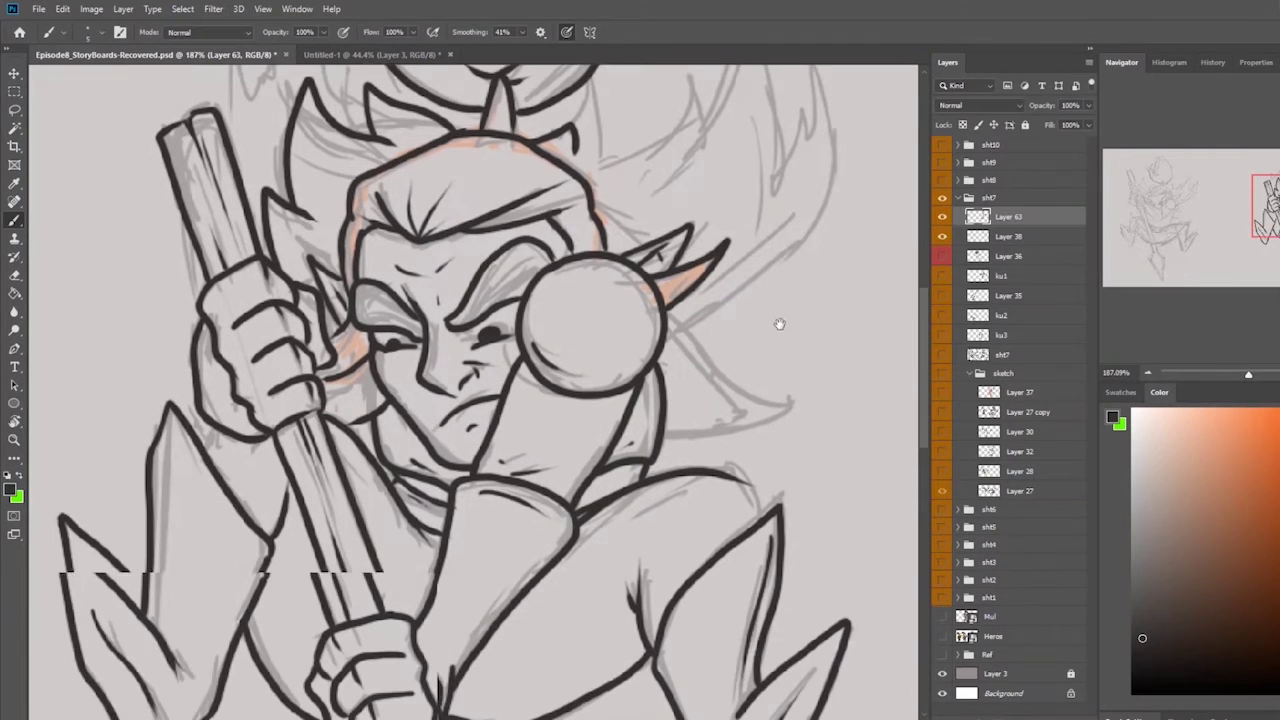
mouse_move(632, 428)
left_mouse_down()
mouse_move(705, 440)
mouse_move(790, 412)
mouse_move(674, 305)
left_mouse_up()
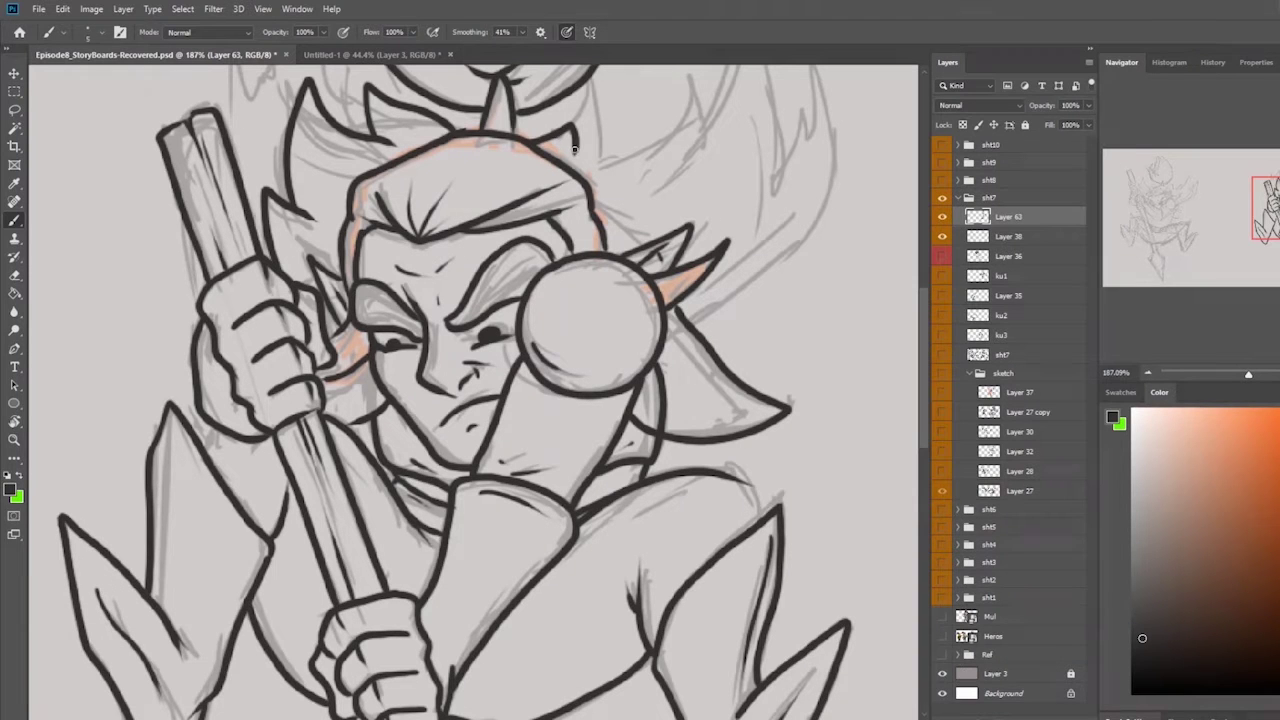
mouse_move(568, 156)
left_mouse_down()
mouse_move(652, 114)
mouse_move(670, 196)
mouse_move(660, 241)
mouse_move(718, 168)
mouse_move(695, 258)
left_mouse_up()
key("e")
key("b")
mouse_move(755, 311)
left_mouse_down()
mouse_move(747, 392)
mouse_move(708, 471)
left_mouse_up()
mouse_move(560, 303)
left_mouse_down()
mouse_move(557, 250)
mouse_move(530, 296)
left_mouse_up()
mouse_move(642, 484)
left_mouse_down()
mouse_move(684, 455)
mouse_move(769, 173)
mouse_move(748, 292)
mouse_move(754, 270)
mouse_move(705, 332)
mouse_move(735, 265)
mouse_move(721, 303)
mouse_move(720, 214)
mouse_move(683, 124)
mouse_move(689, 186)
mouse_move(632, 300)
left_mouse_up()
mouse_move(640, 236)
left_mouse_down()
mouse_move(652, 270)
mouse_move(620, 292)
left_mouse_up()
- Ink the tall outer hair spikes beside the spear with a jagged notch, and add inner strand lines to the elbow-side hair
mouse_move(320, 275)
left_mouse_down()
mouse_move(266, 133)
mouse_move(224, 221)
mouse_move(223, 264)
mouse_move(203, 163)
mouse_move(212, 356)
left_mouse_up()
key("ctrl+z")
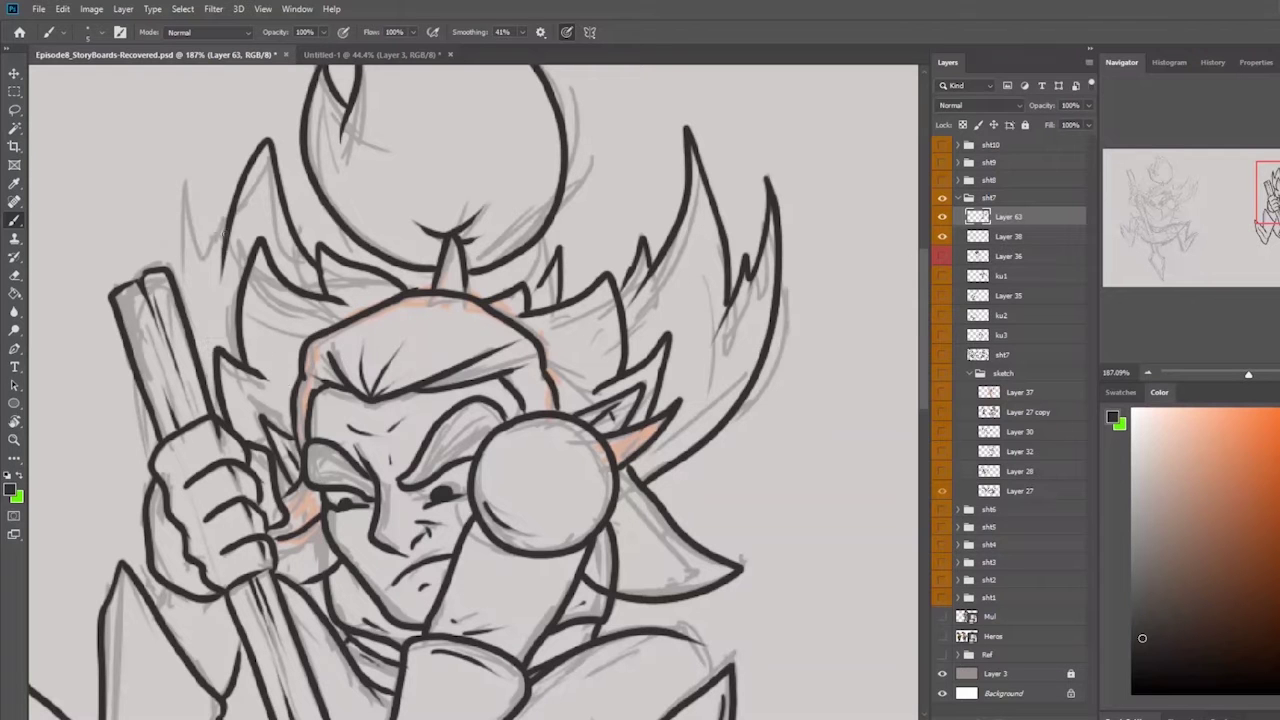
mouse_move(227, 244)
left_mouse_down()
mouse_move(187, 150)
mouse_move(196, 356)
left_mouse_up()
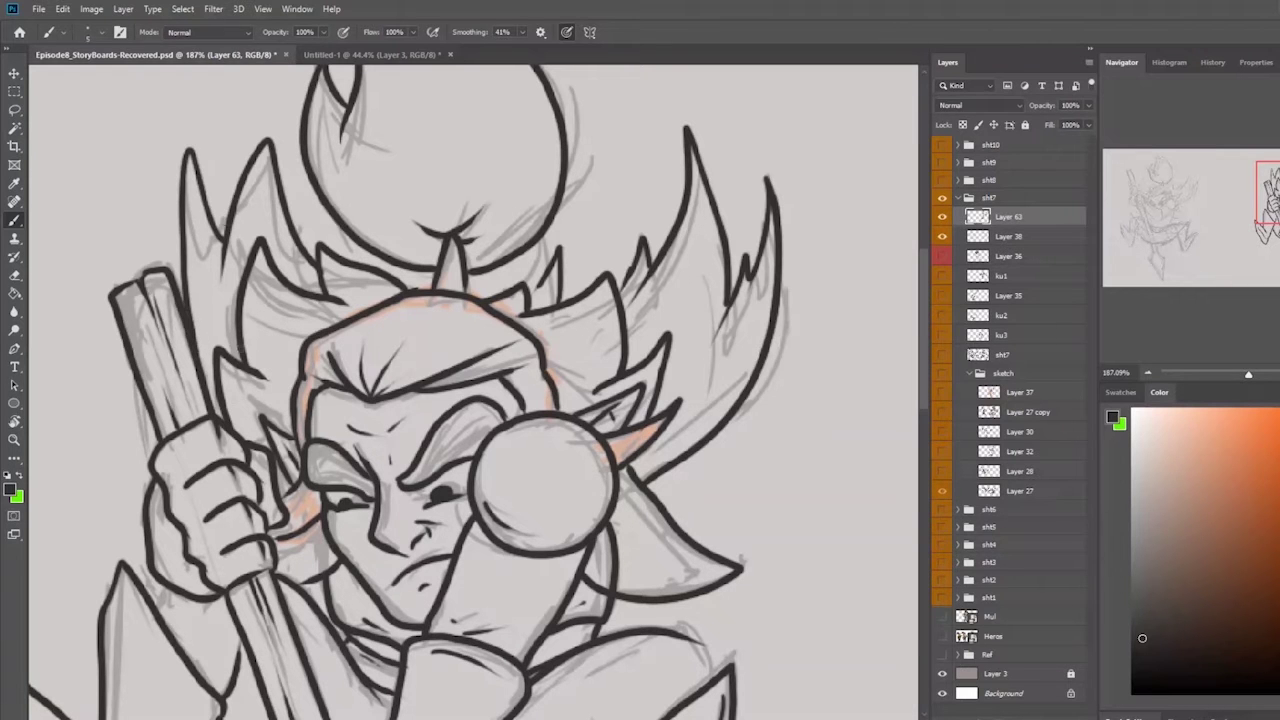
key("e")
key("b")
mouse_move(243, 188)
left_mouse_down()
mouse_move(255, 163)
mouse_move(235, 205)
mouse_move(198, 186)
mouse_move(207, 213)
left_mouse_up()
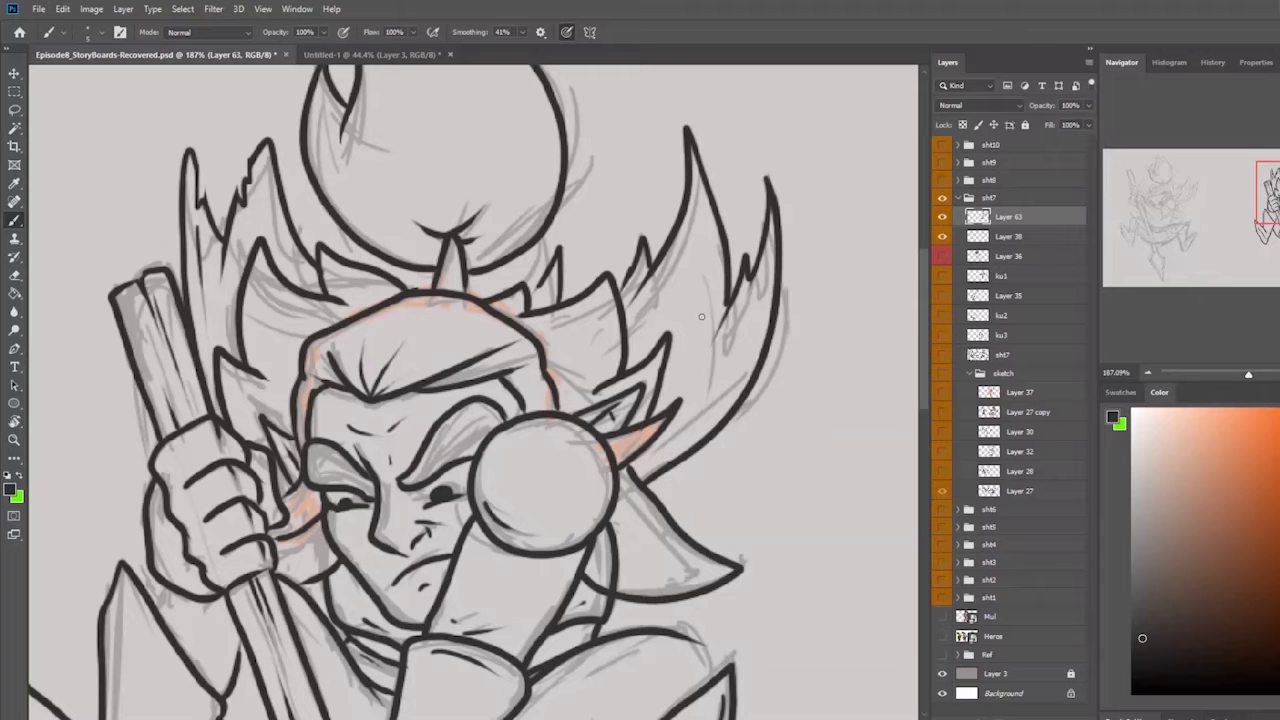
left_click_drag(706, 212, 689, 316)
left_click_drag(760, 299, 703, 431)
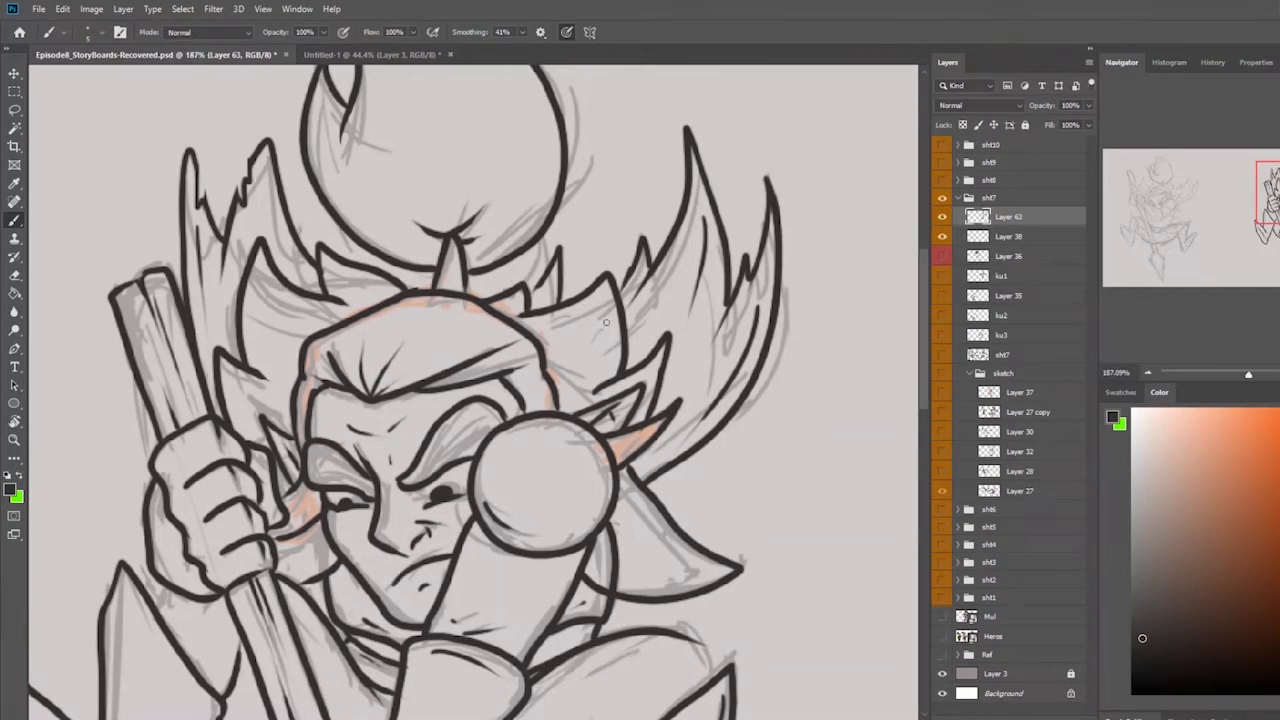
- Erase the line that crosses the pointed hair lock just below the round elbow
scroll(639, 326, "down", 3)
scroll(641, 349, "up", 3)
scroll(815, 420, "up", 1)
left_click_drag(804, 656, 672, 505)
key("e")
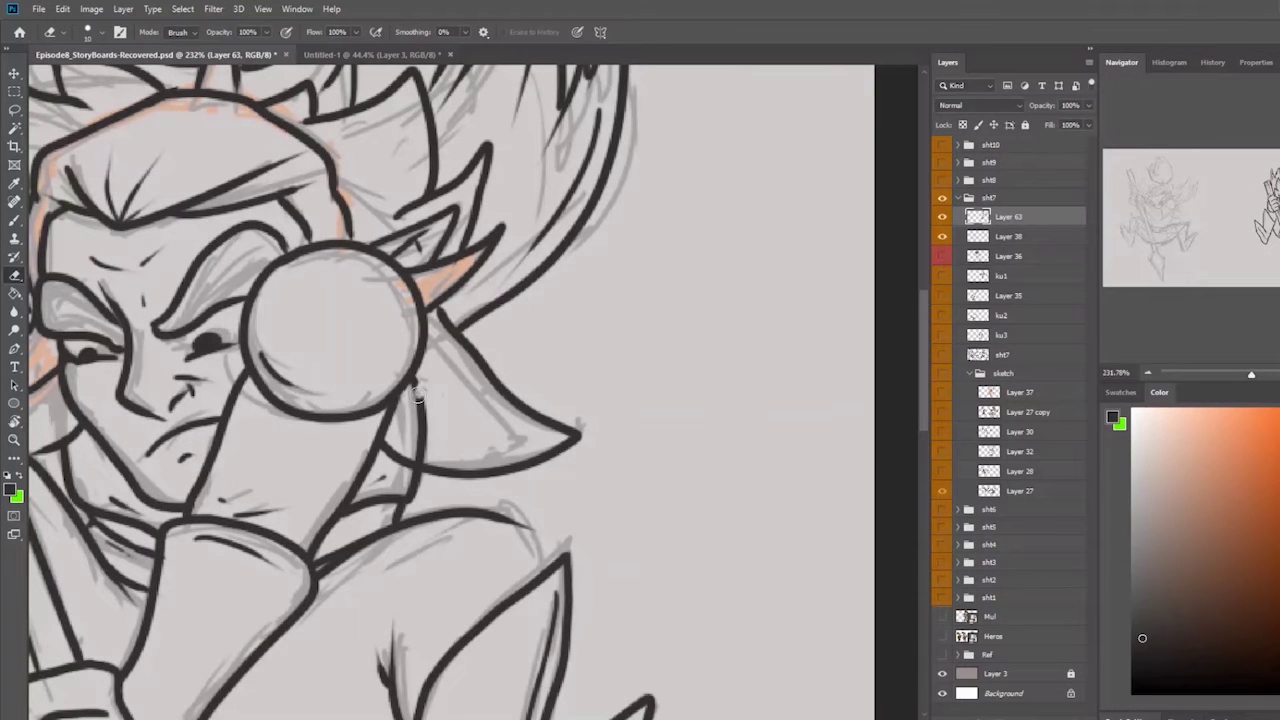
left_click_drag(418, 390, 419, 458)
- Ink the spear shaft below the lower fist and the near side of the socket holding the blade
scroll(531, 400, "down", 5)
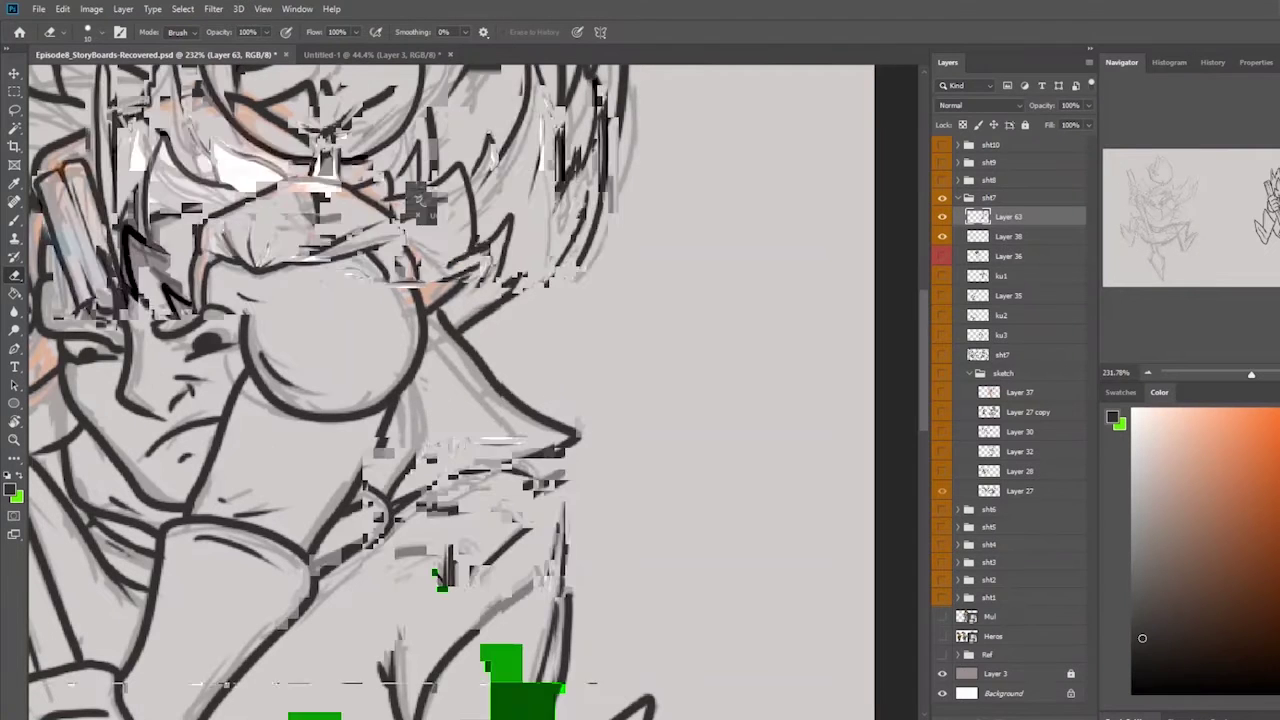
scroll(540, 410, "up", 5)
scroll(491, 537, "down", 4)
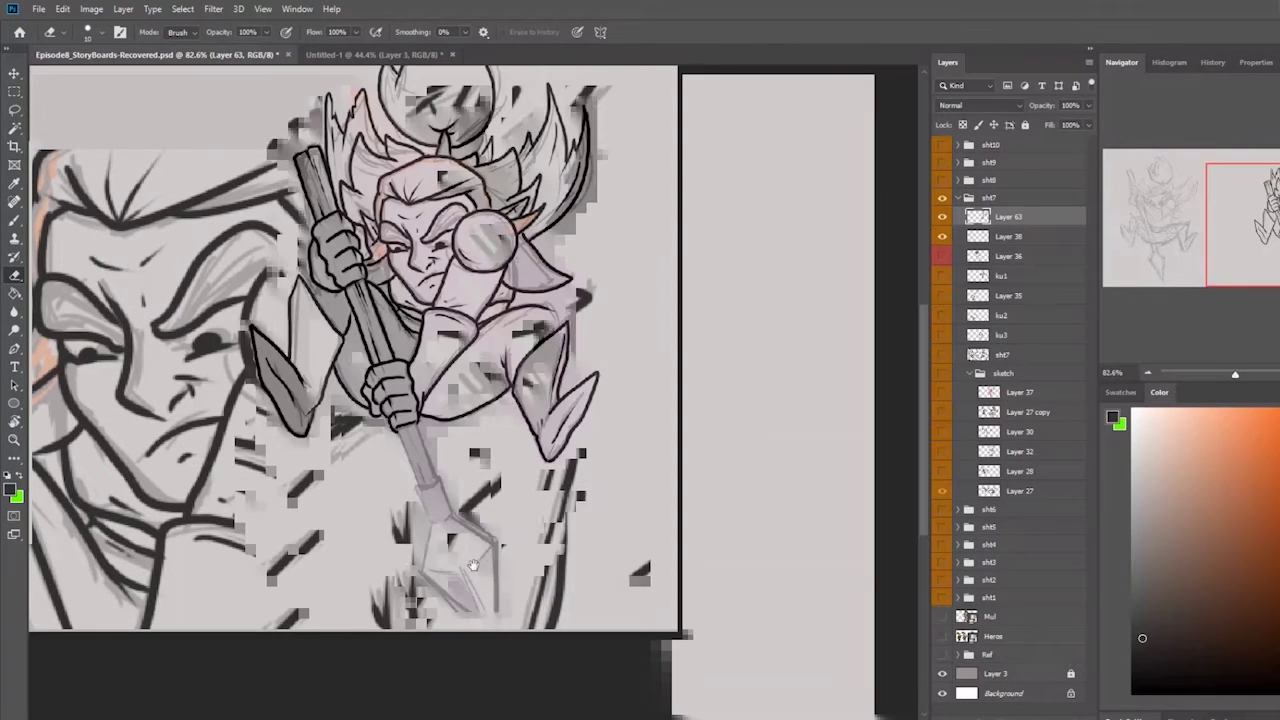
scroll(421, 534, "up", 2)
scroll(420, 535, "up", 1)
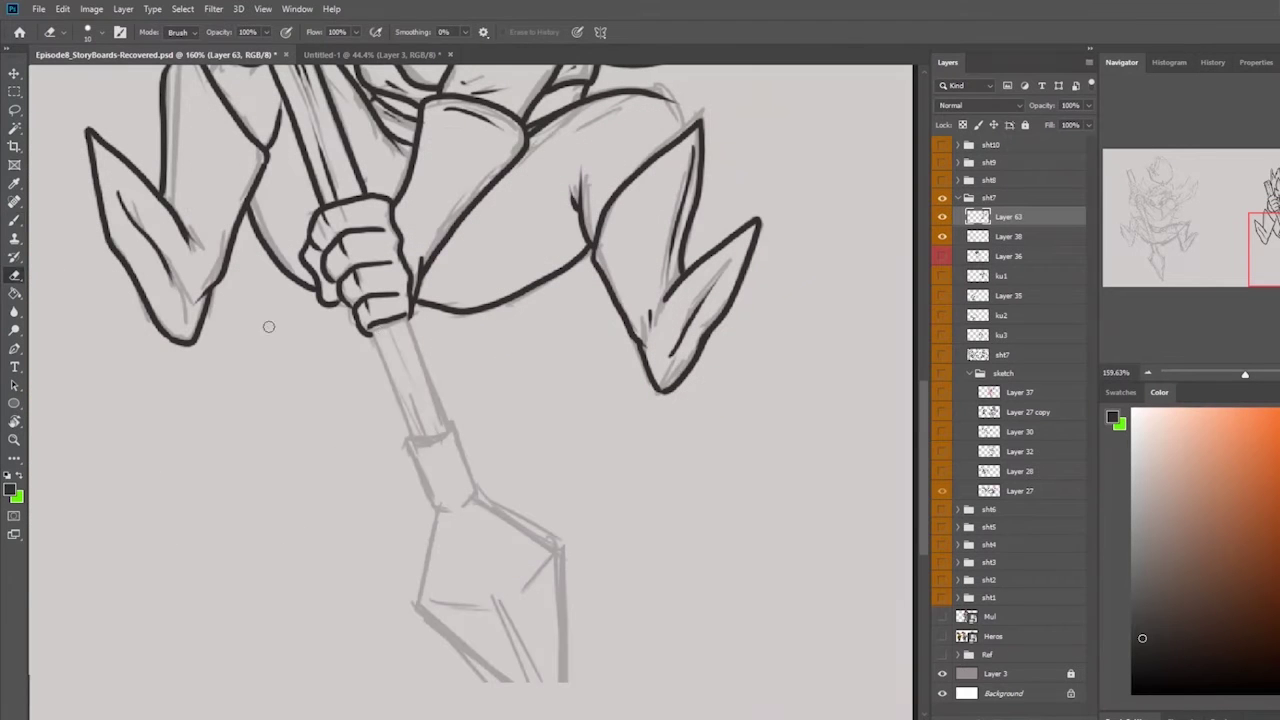
key("b")
left_click_drag(374, 326, 409, 436)
mouse_move(404, 318)
left_mouse_down()
mouse_move(446, 423)
mouse_move(419, 440)
mouse_move(449, 423)
mouse_move(403, 439)
mouse_move(430, 500)
left_mouse_up()
left_click_drag(410, 458, 432, 506)
- Finish the socket and ink the diamond-shaped spearhead outline with its three inner facet lines
mouse_move(452, 421)
left_mouse_down()
mouse_move(474, 503)
mouse_move(458, 498)
mouse_move(425, 550)
mouse_move(415, 602)
left_mouse_up()
left_click_drag(473, 495, 554, 554)
left_click_drag(415, 602, 546, 718)
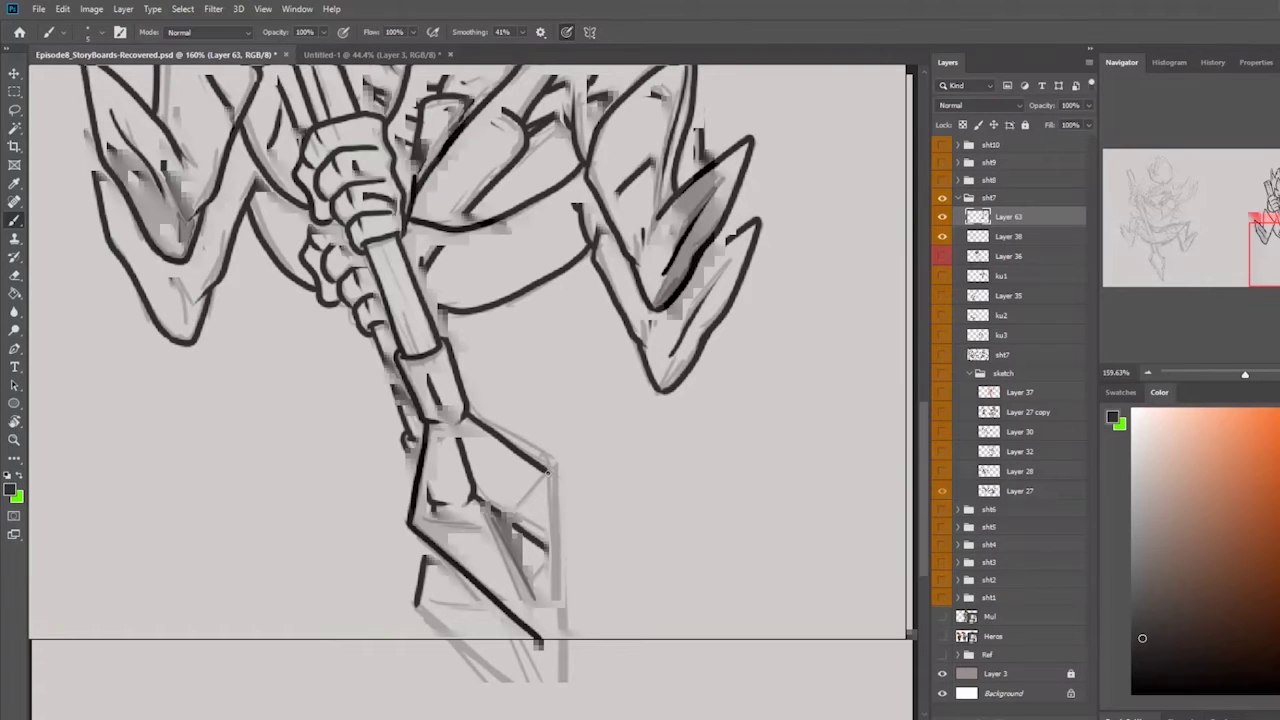
left_click_drag(550, 466, 545, 640)
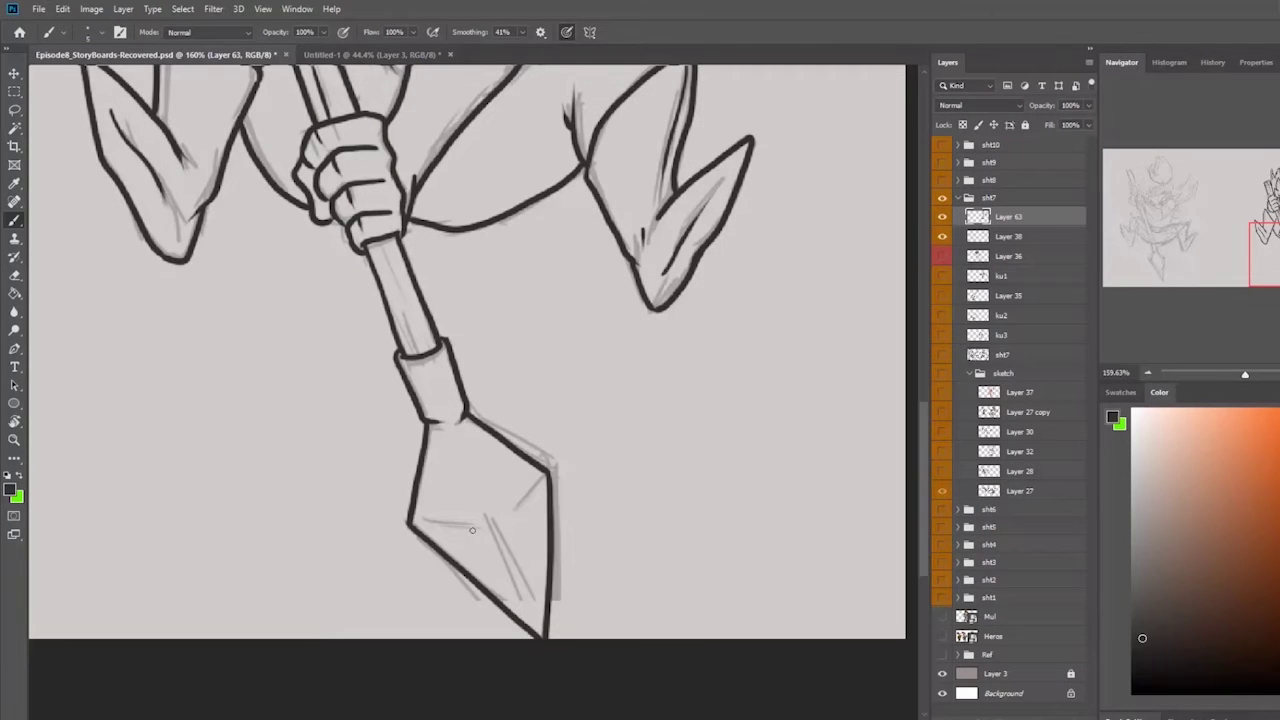
left_click_drag(422, 523, 470, 526)
mouse_move(545, 481)
left_mouse_down()
mouse_move(507, 517)
mouse_move(527, 607)
left_mouse_up()
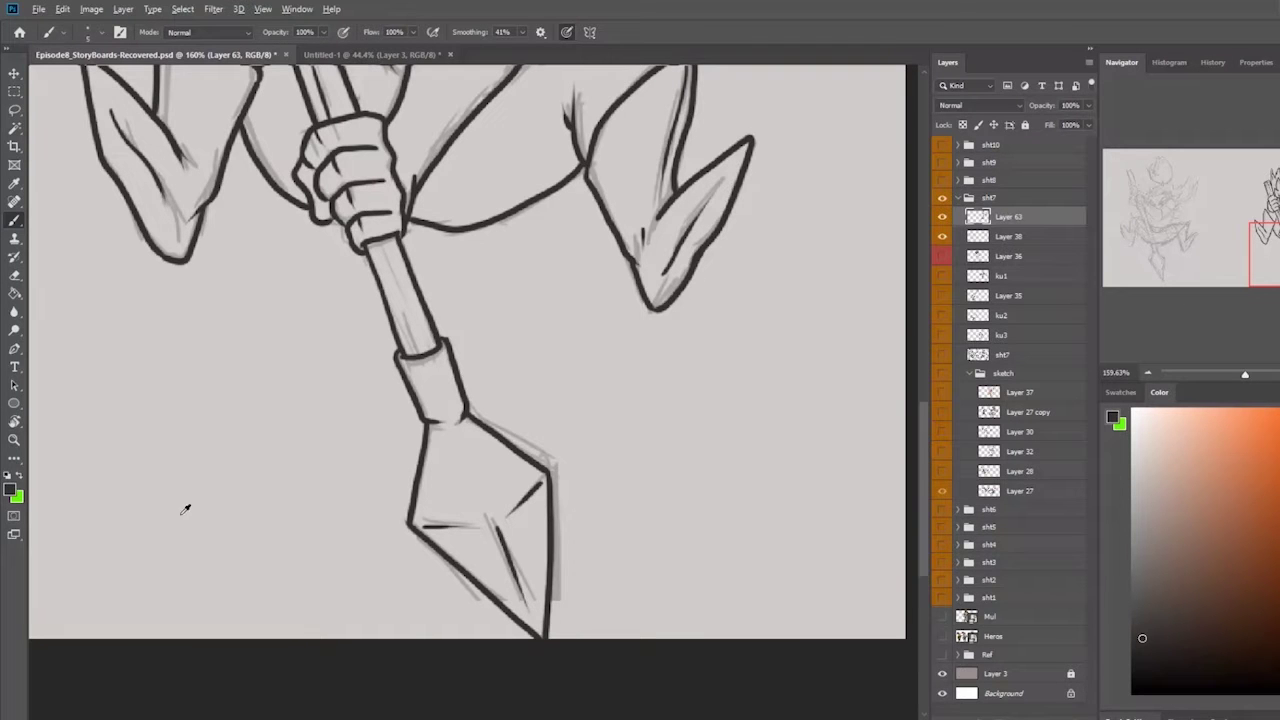
- Move the inked fighter on Layer 63 slightly upward to leave room below the spear tip
scroll(400, 218, "down", 4)
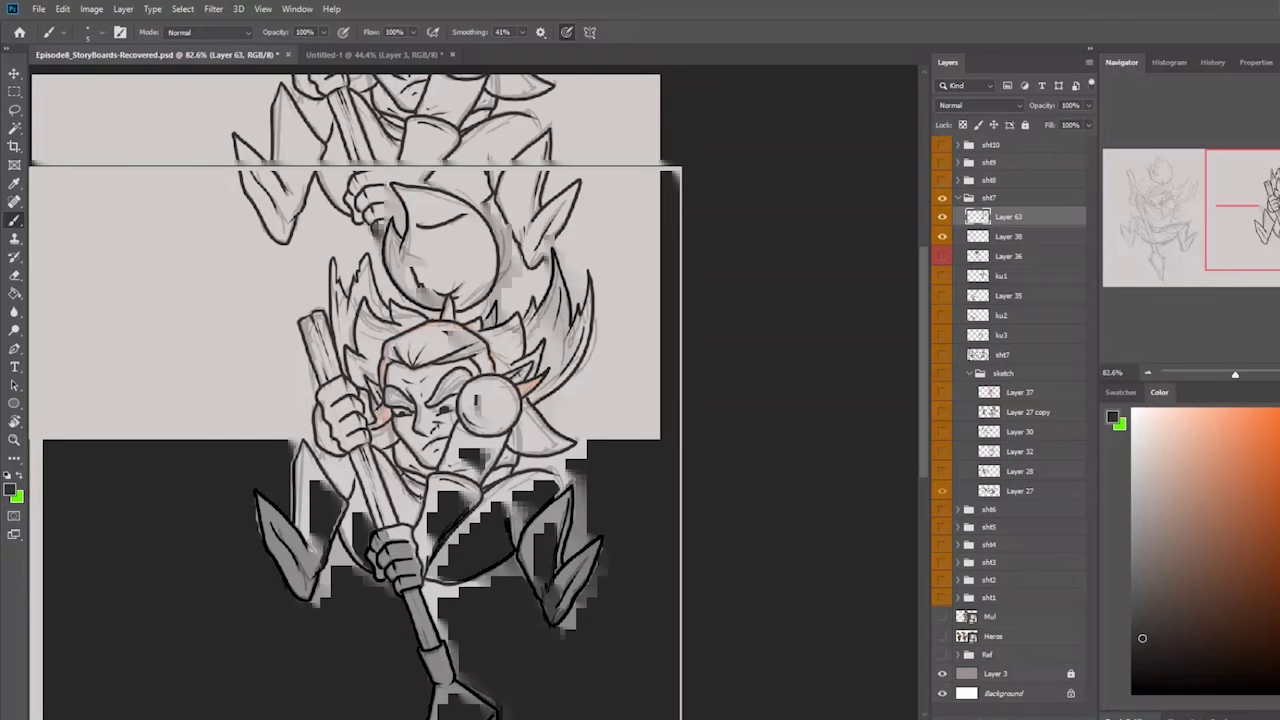
left_click_drag(397, 210, 420, 563)
key("v")
scroll(518, 436, "up", 4)
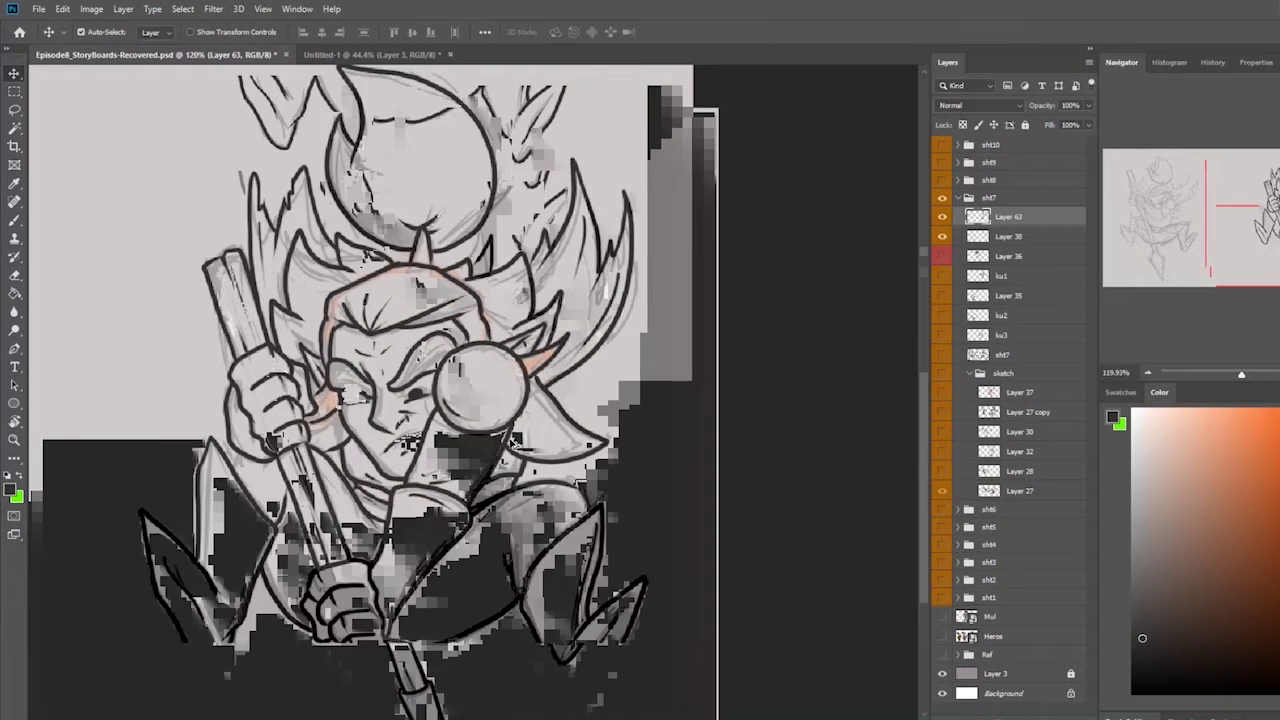
scroll(535, 325, "down", 2)
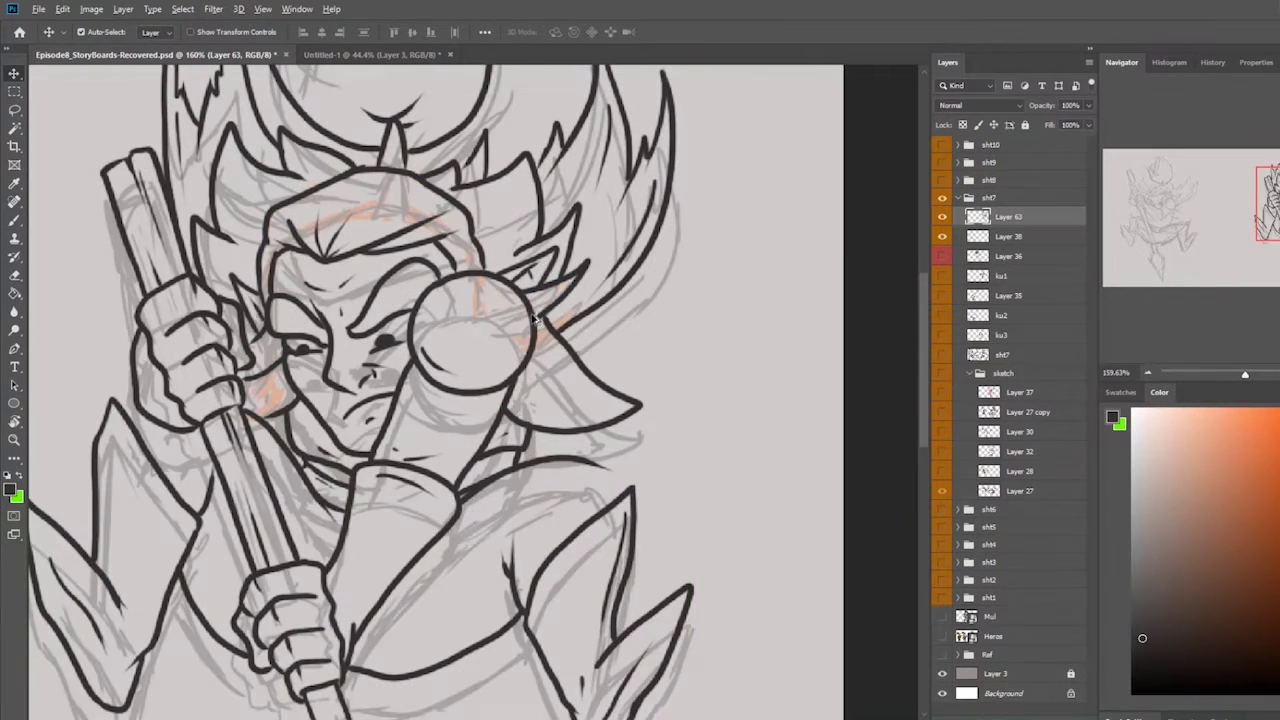
scroll(535, 325, "down", 2)
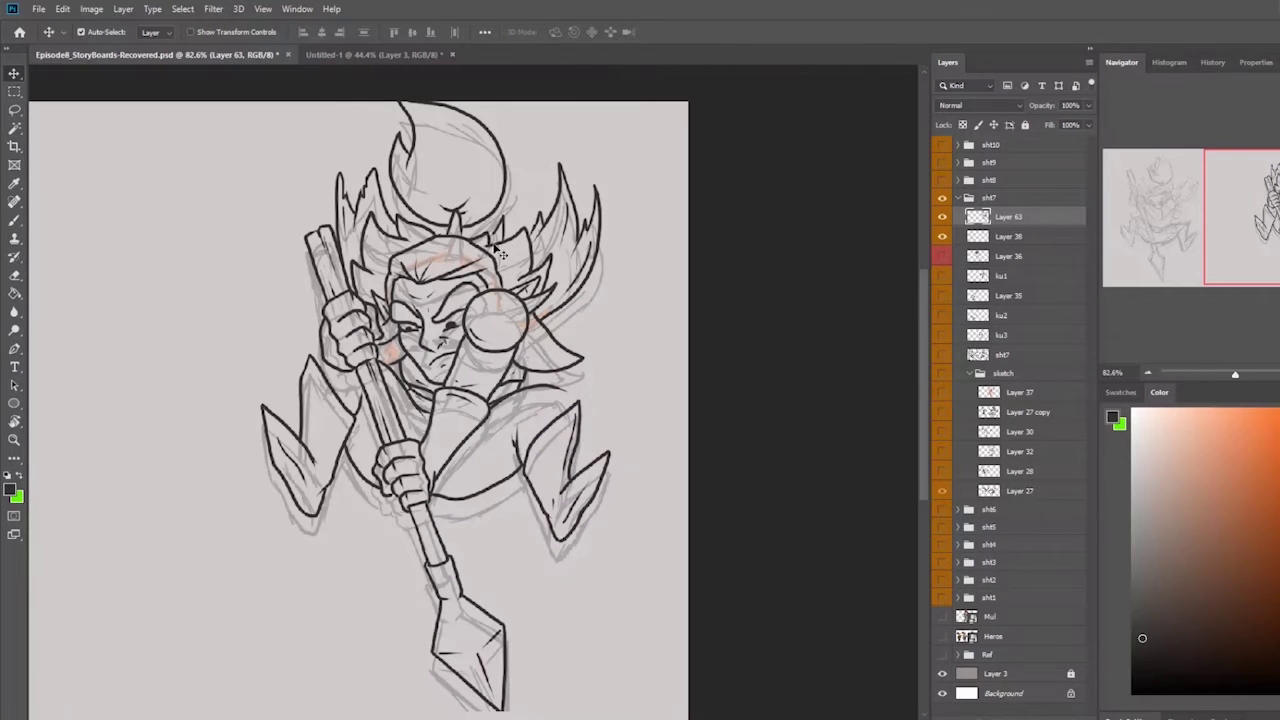
left_click_drag(469, 242, 463, 264)
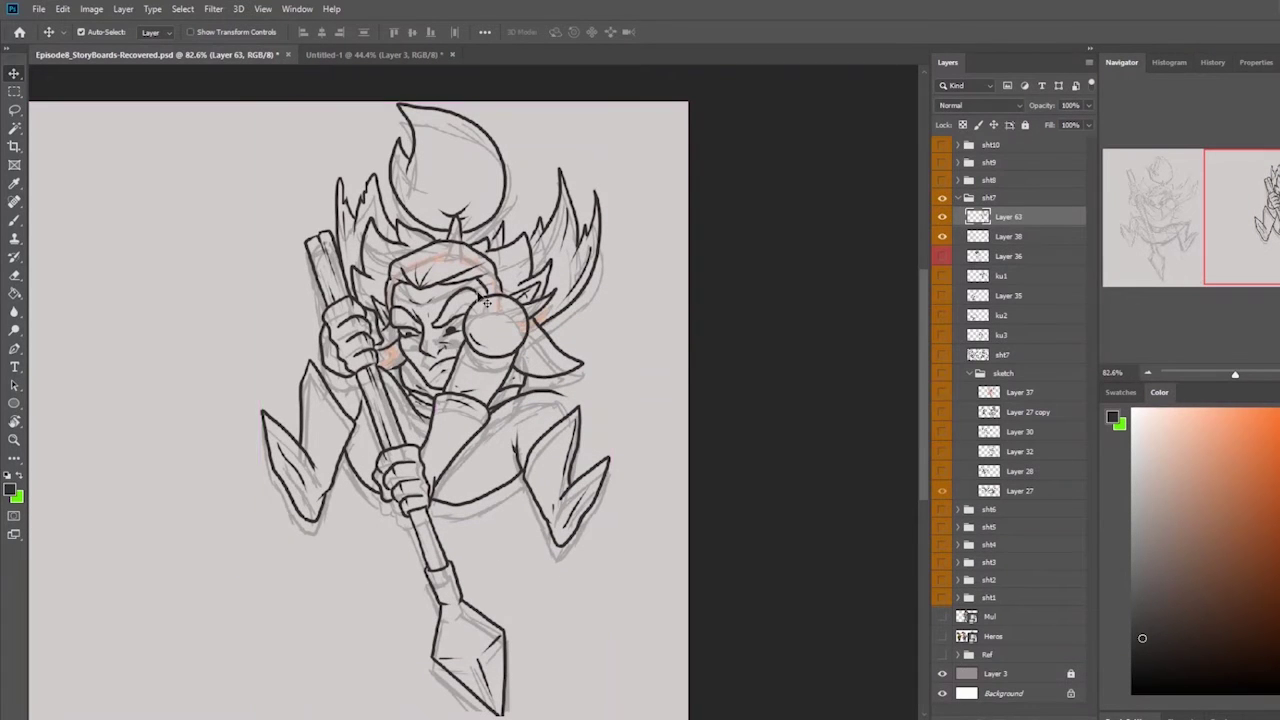
- Extend the two lower edges of the spearhead so they meet in a sharp closed point
scroll(455, 323, "down", 2)
scroll(655, 530, "up", 2)
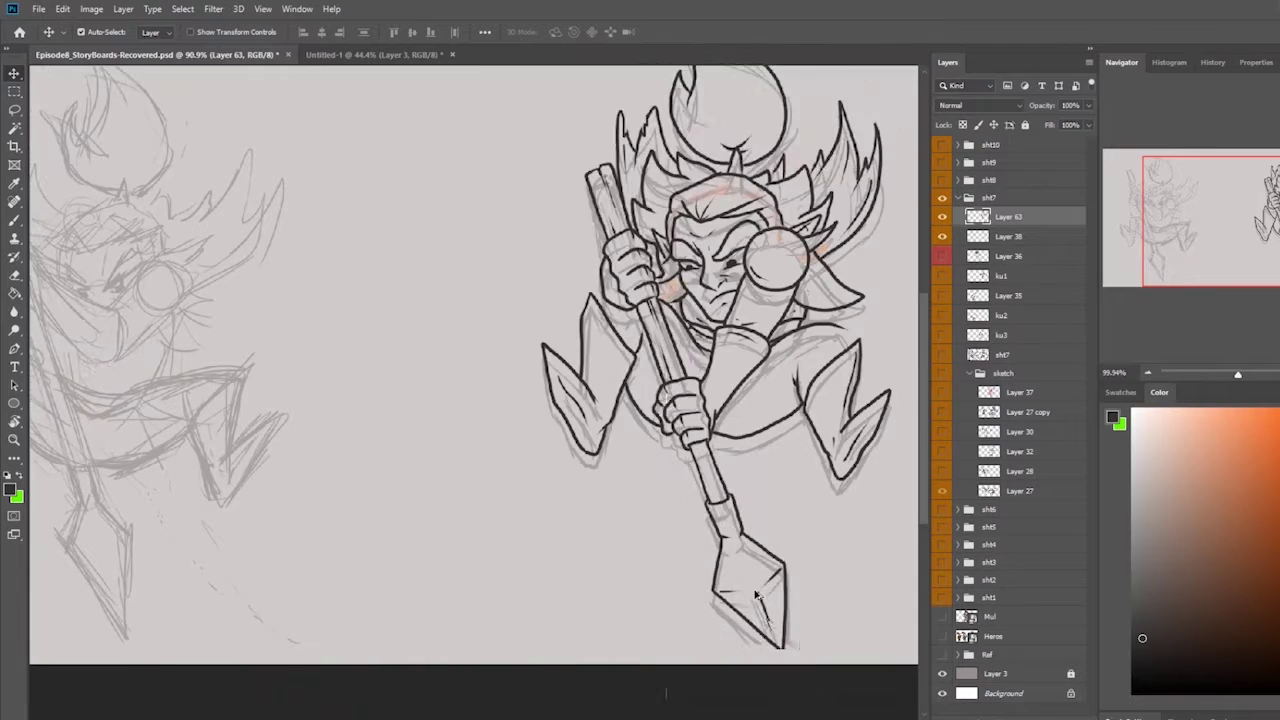
scroll(755, 595, "up", 3)
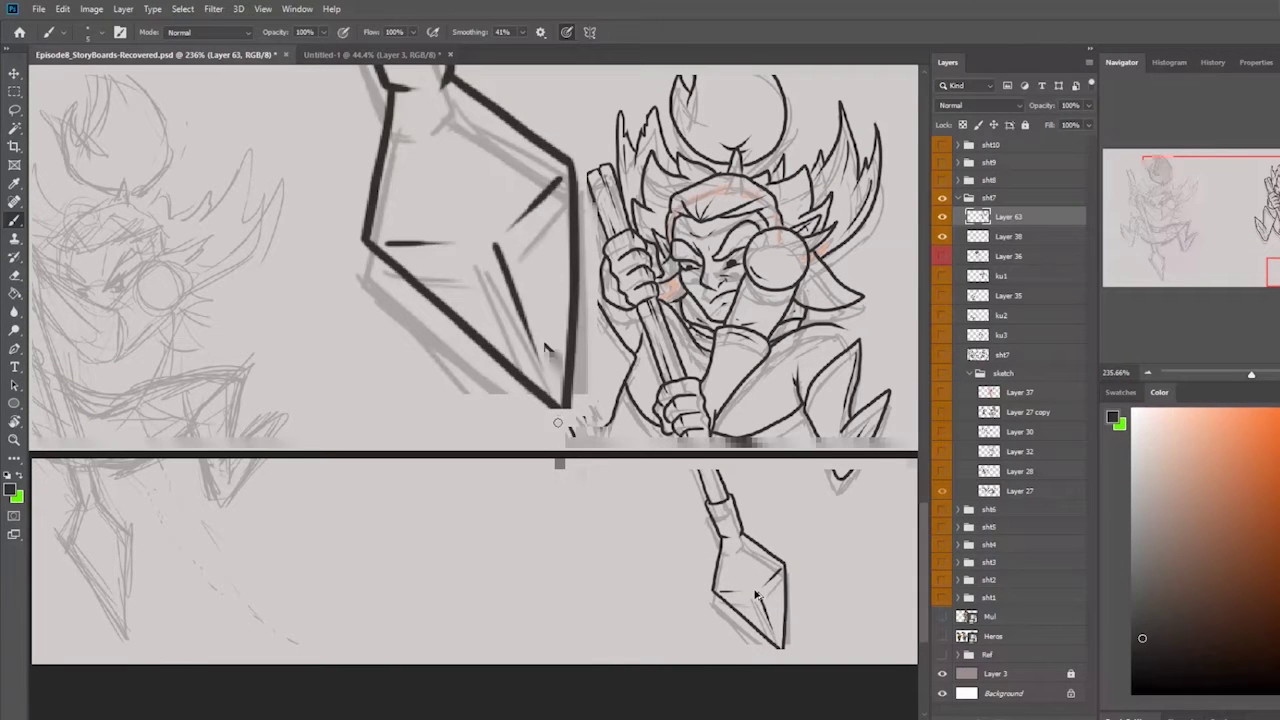
key("e")
key("b")
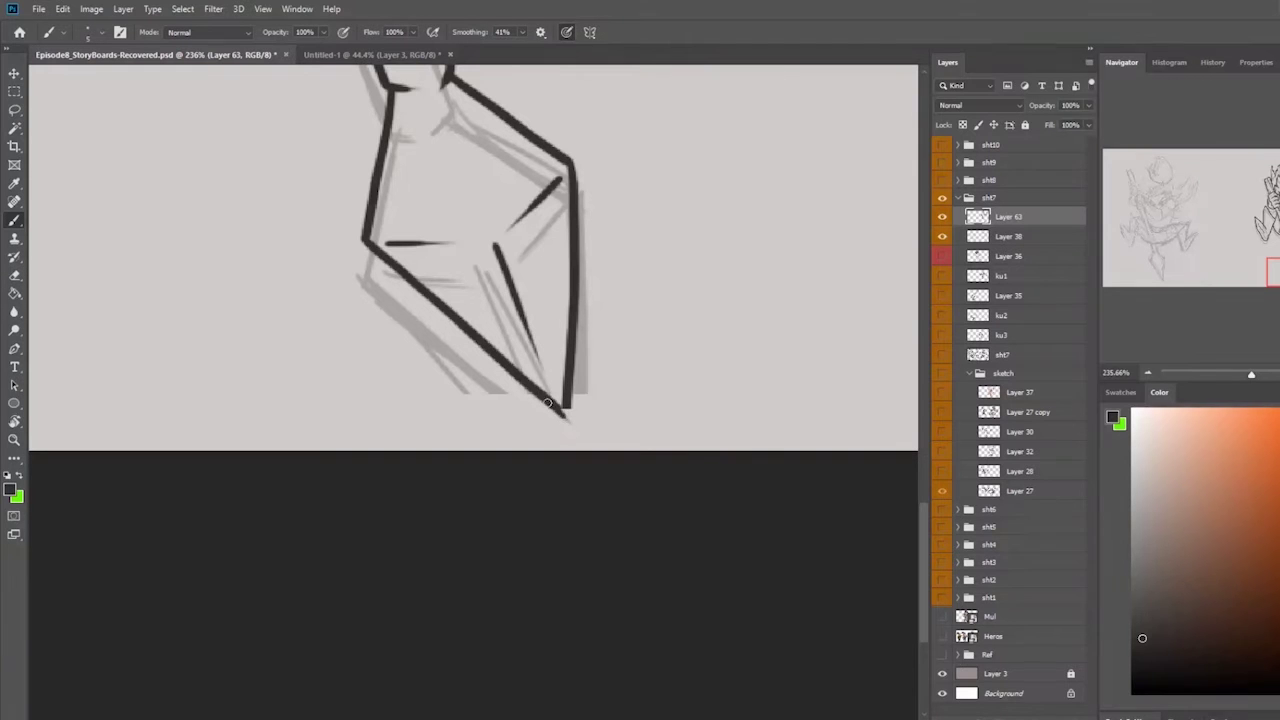
left_click_drag(567, 394, 566, 416)
key("e")
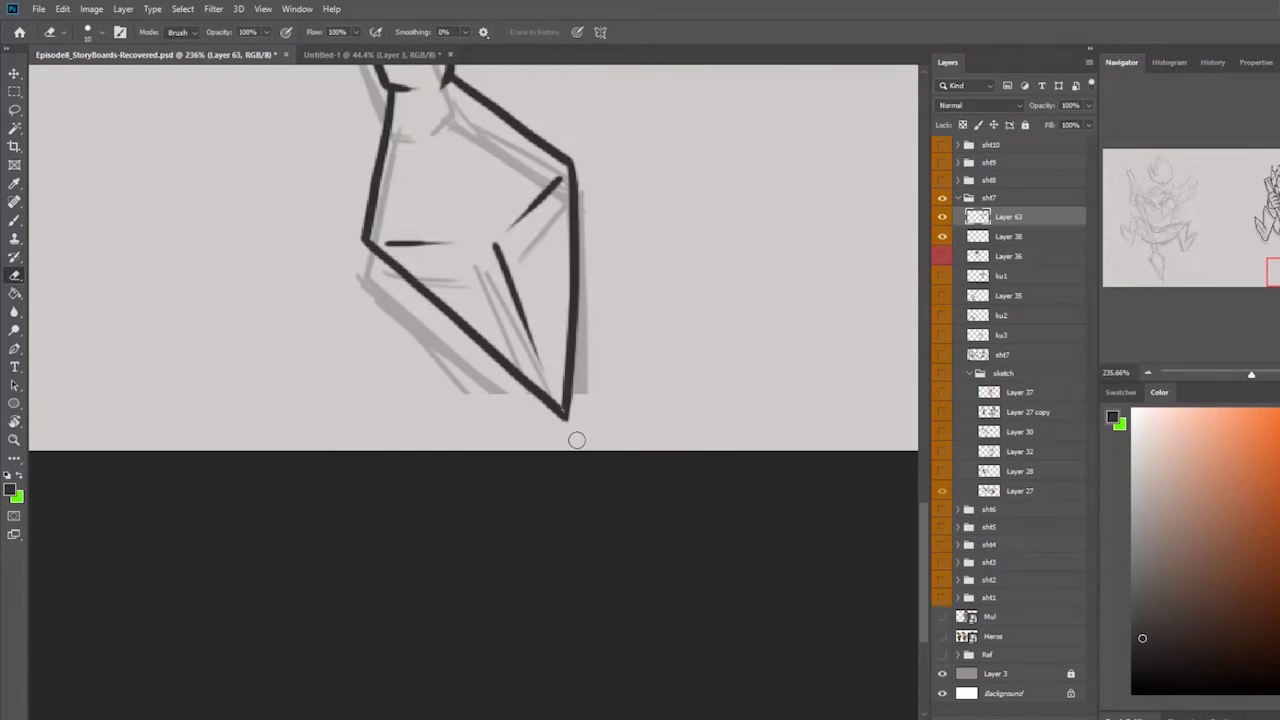
- Ink the curled fingers and knuckle marks of the lower hand gripping the spear in the far-left pose on Layer 63
scroll(362, 521, "down", 2)
scroll(362, 521, "down", 3)
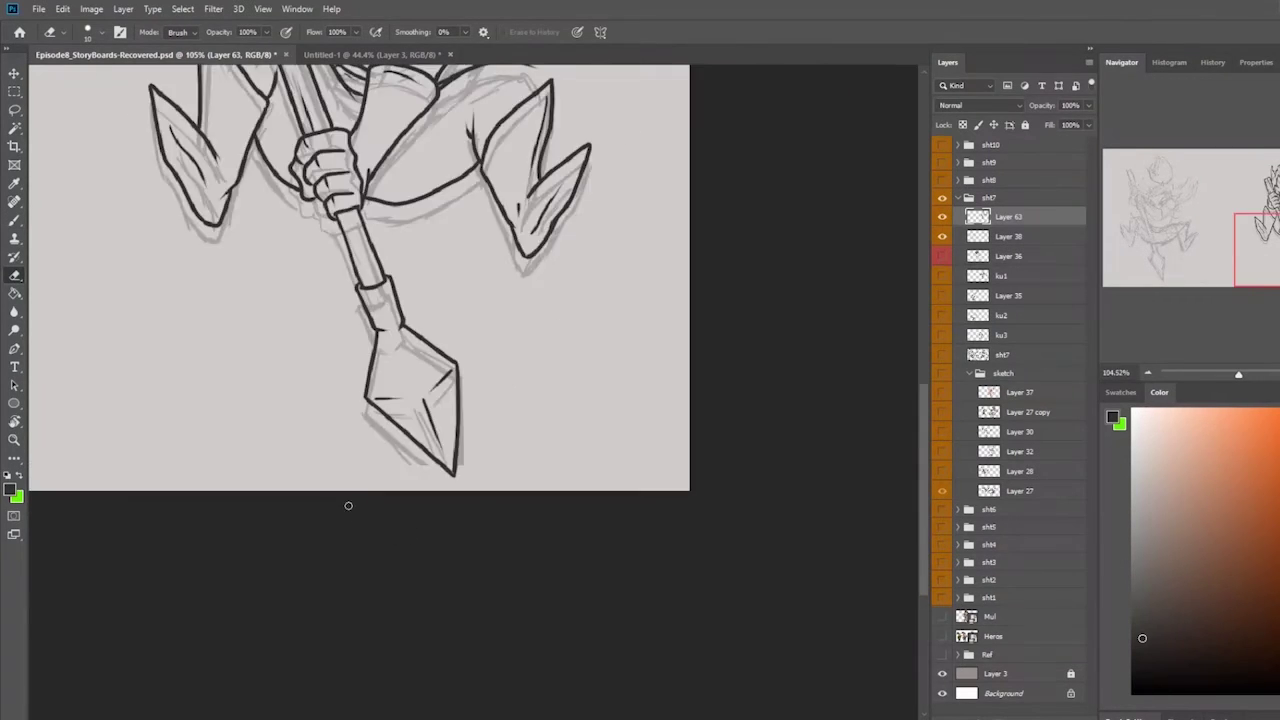
scroll(351, 498, "up", 2)
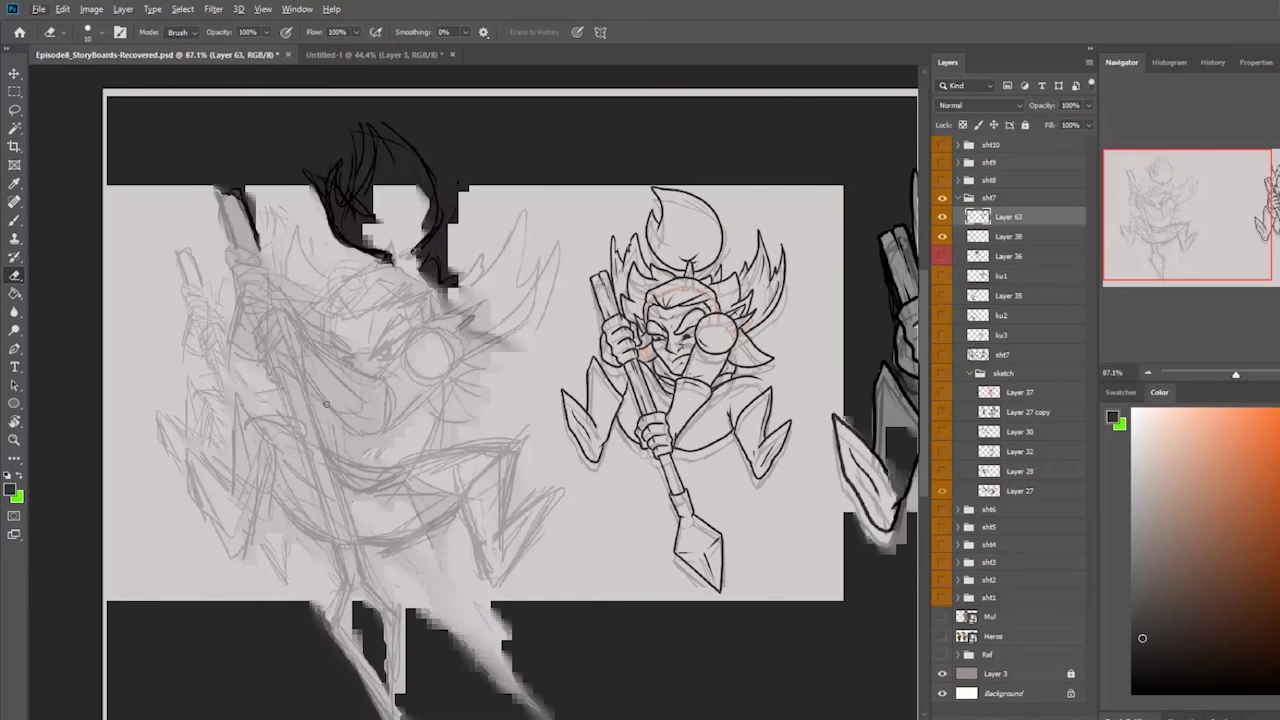
key("b")
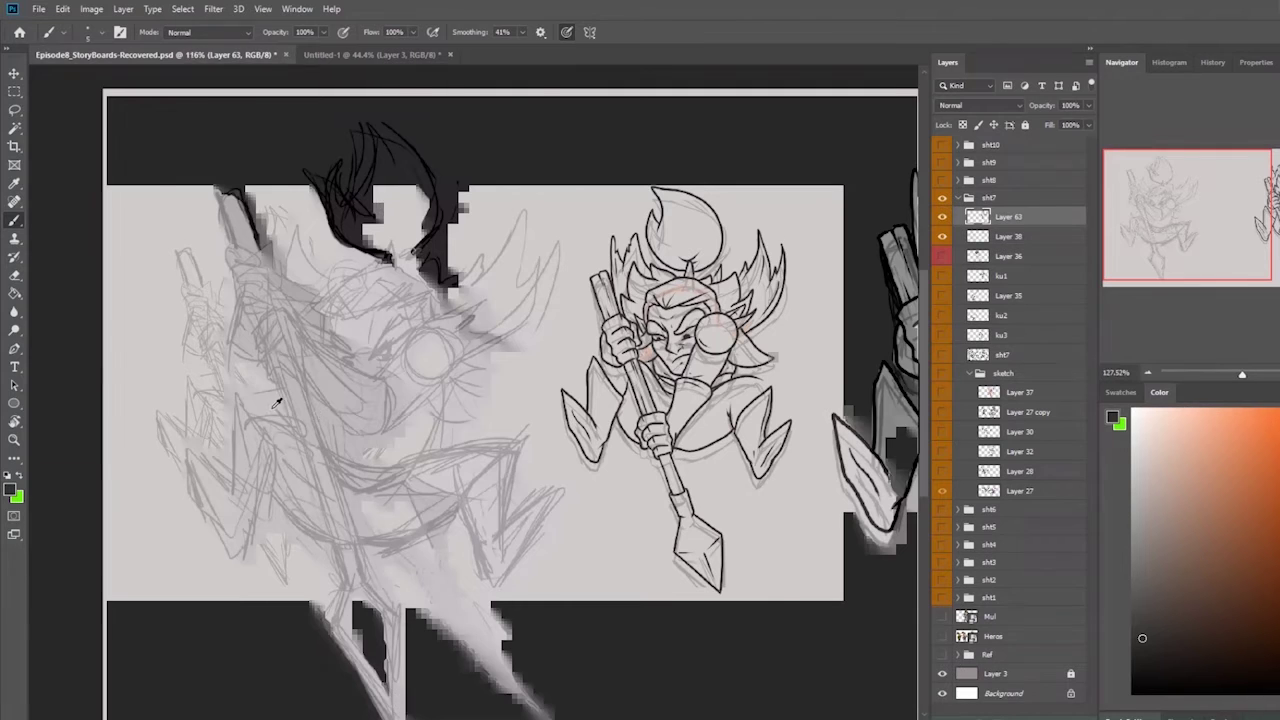
scroll(276, 405, "up", 3)
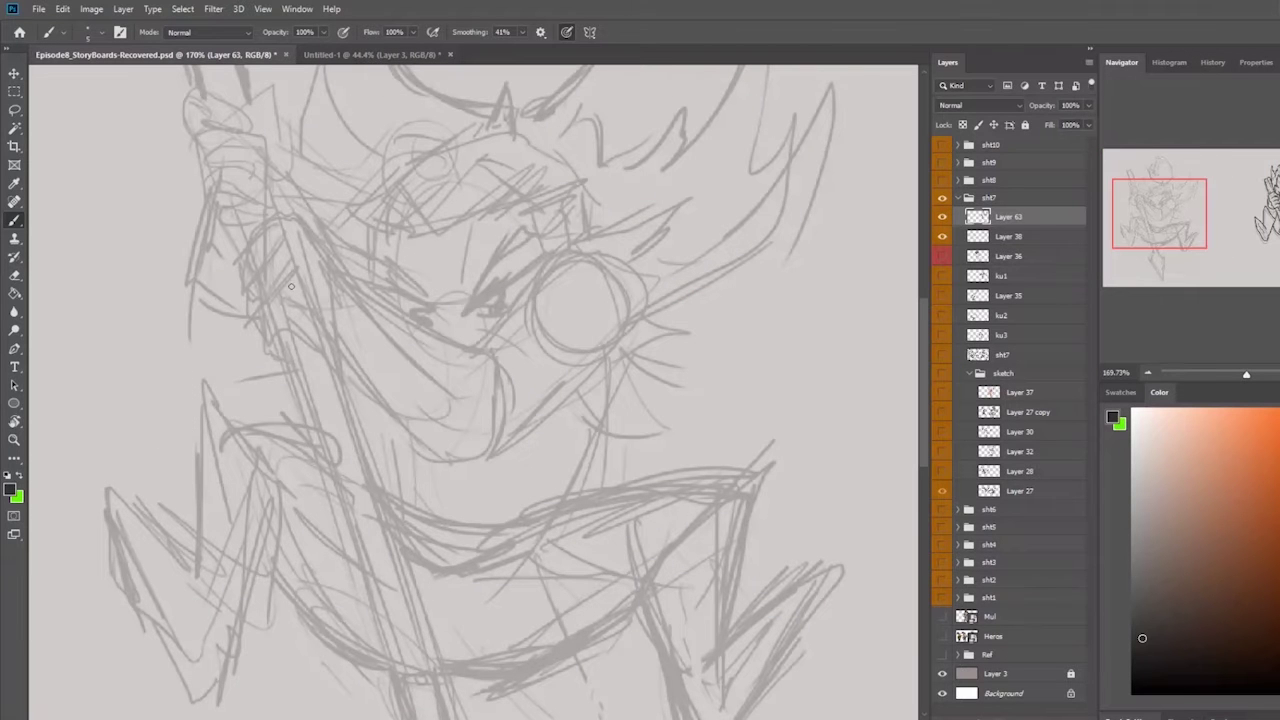
mouse_move(308, 260)
left_mouse_down()
mouse_move(266, 300)
mouse_move(263, 328)
mouse_move(267, 338)
mouse_move(289, 325)
mouse_move(308, 335)
mouse_move(286, 347)
mouse_move(326, 354)
left_mouse_up()
mouse_move(276, 258)
left_mouse_down()
mouse_move(252, 288)
mouse_move(261, 314)
left_mouse_up()
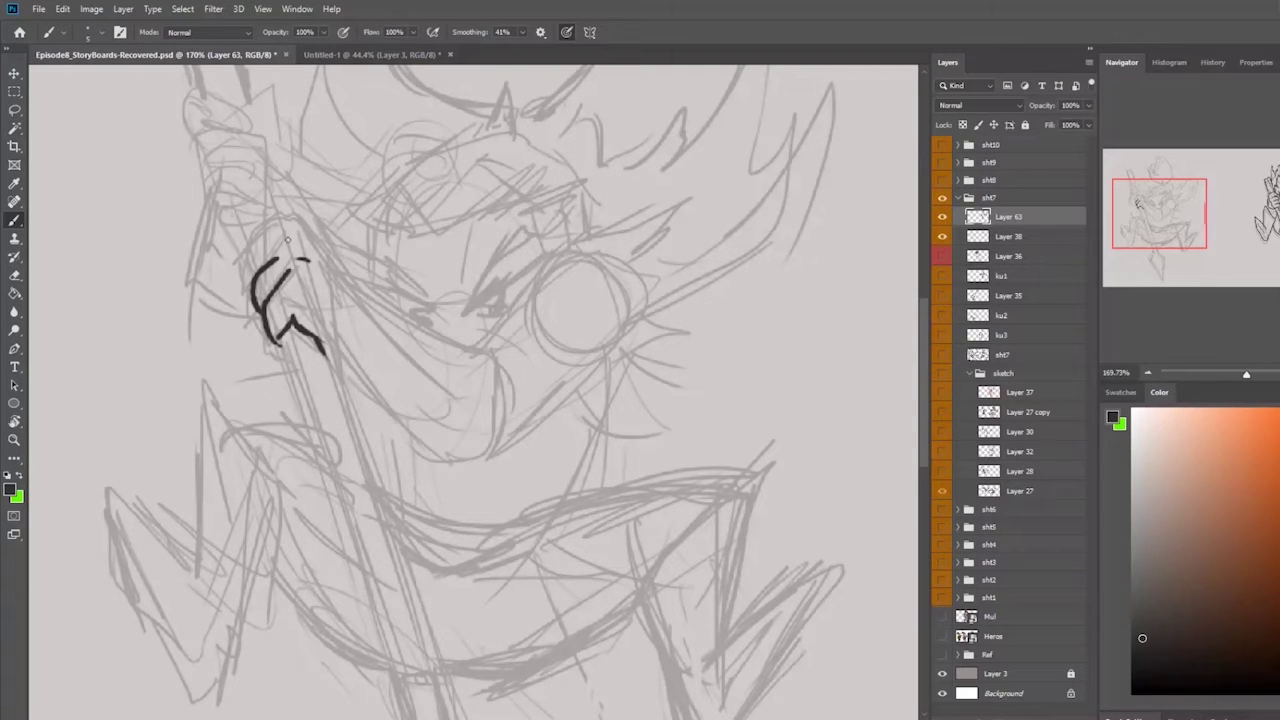
mouse_move(286, 242)
left_mouse_down()
mouse_move(295, 236)
mouse_move(252, 246)
mouse_move(251, 282)
left_mouse_up()
mouse_move(292, 215)
left_mouse_down()
mouse_move(270, 199)
mouse_move(228, 218)
mouse_move(238, 236)
left_mouse_up()
key("e")
key("b")
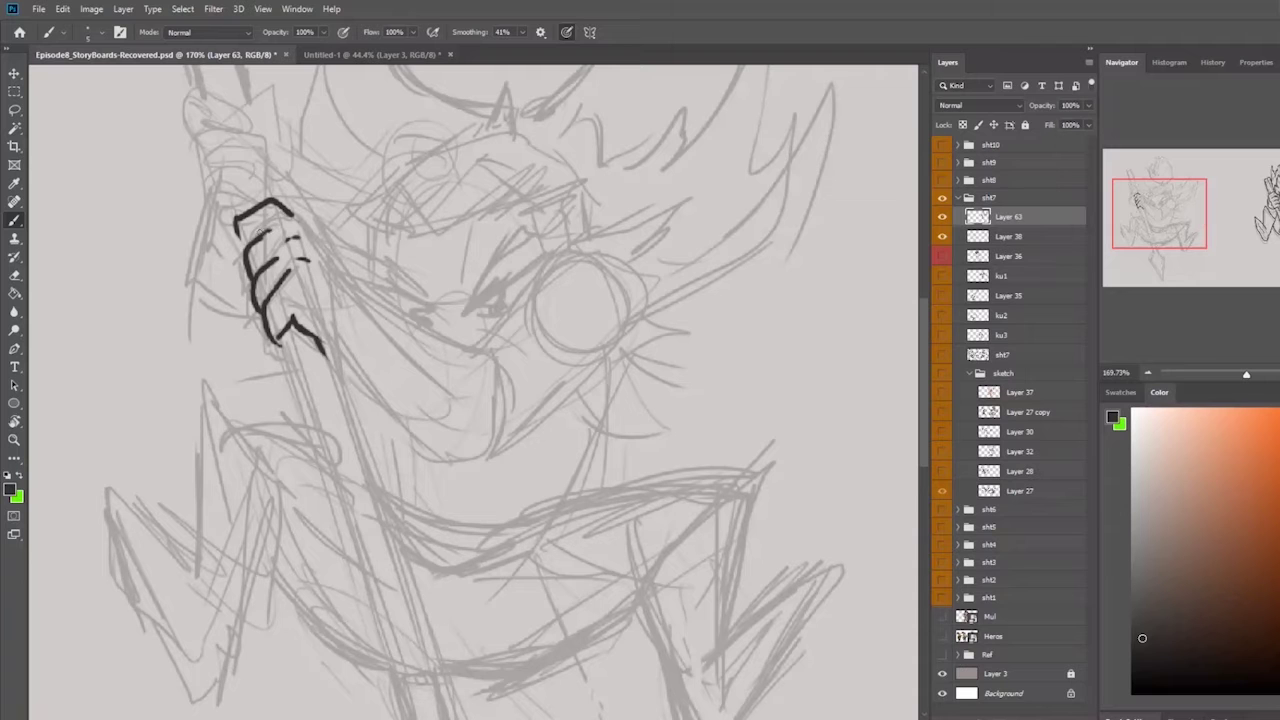
key("e")
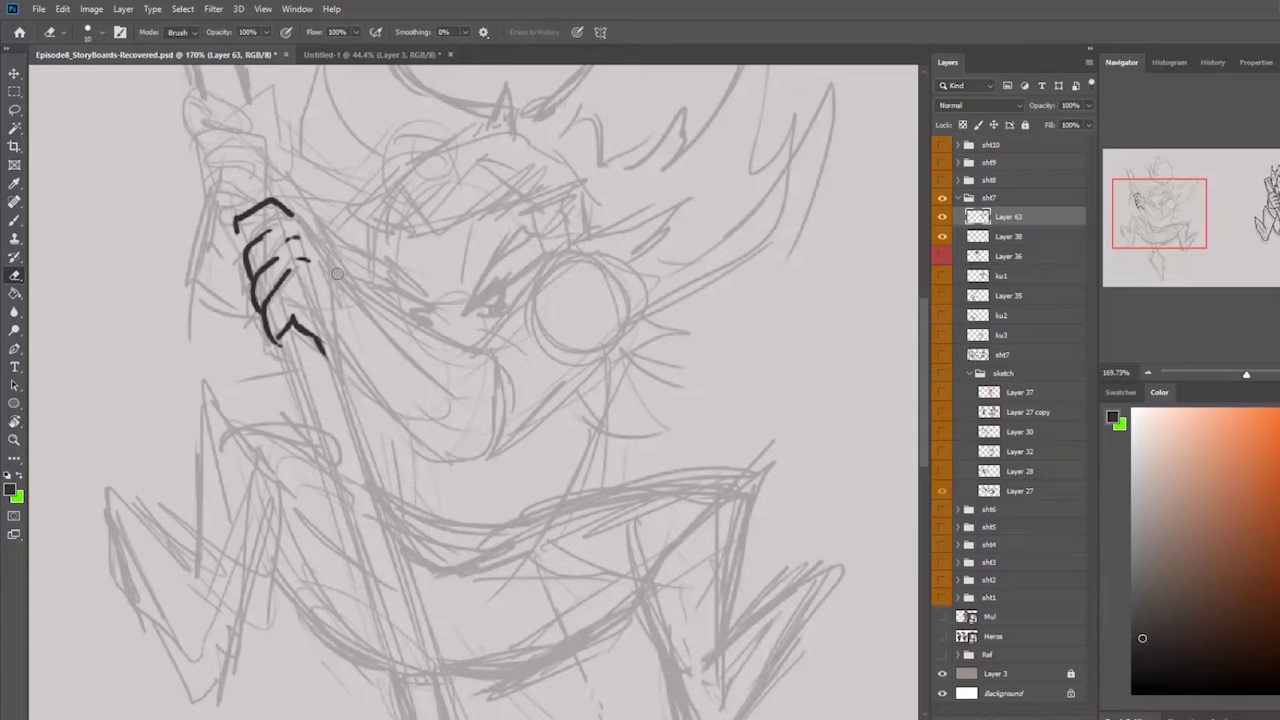
key("b")
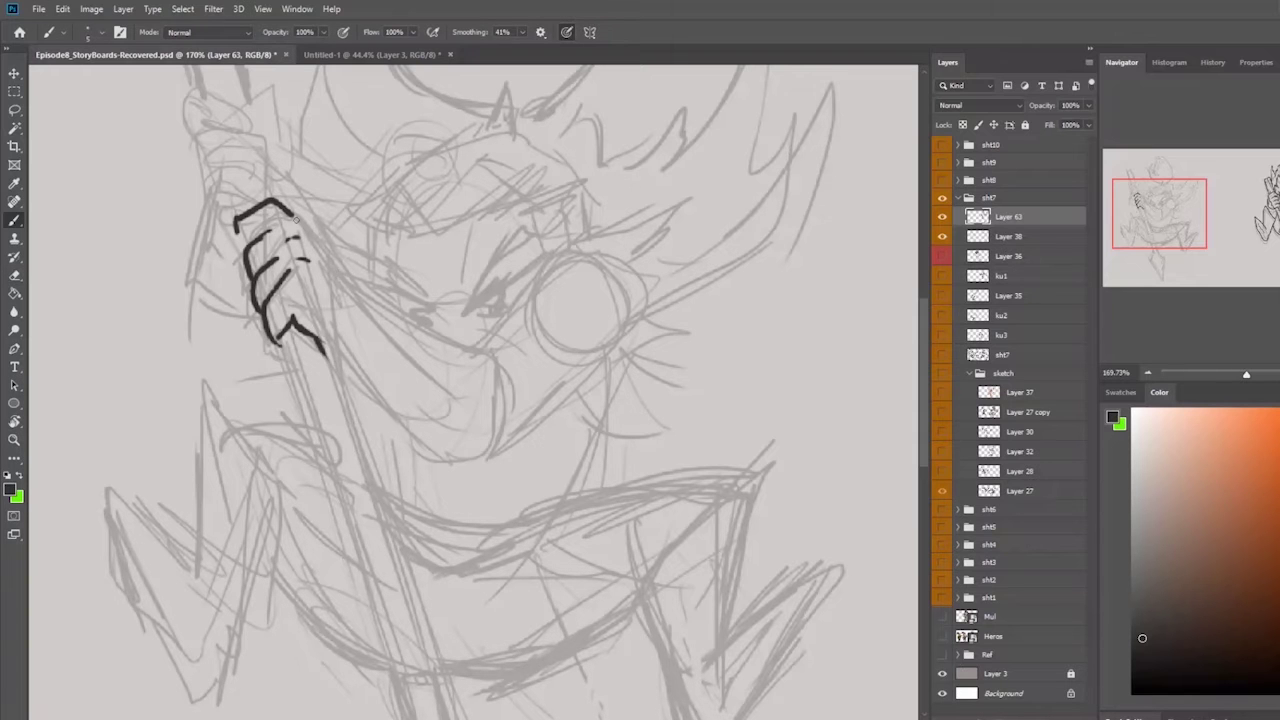
- Ink the back of the gripping hand into the forearm's upper contour and round off the index finger's tip
left_click_drag(299, 218, 345, 293)
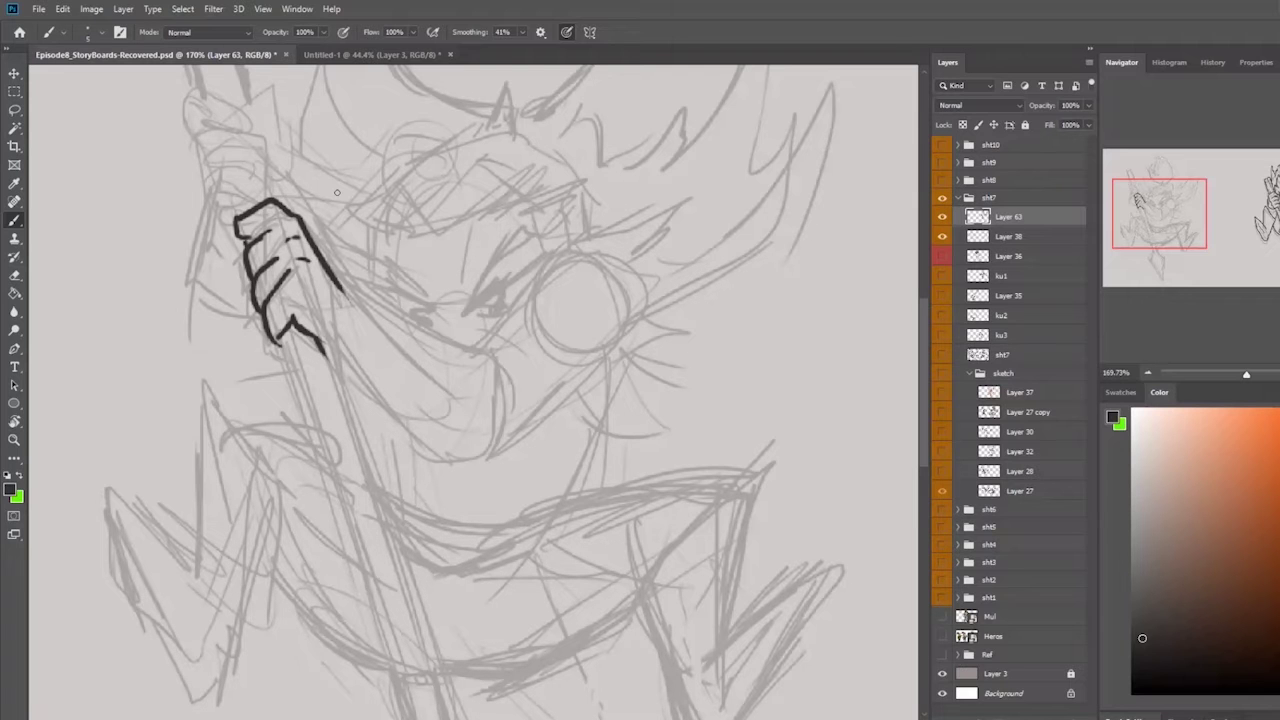
key("e")
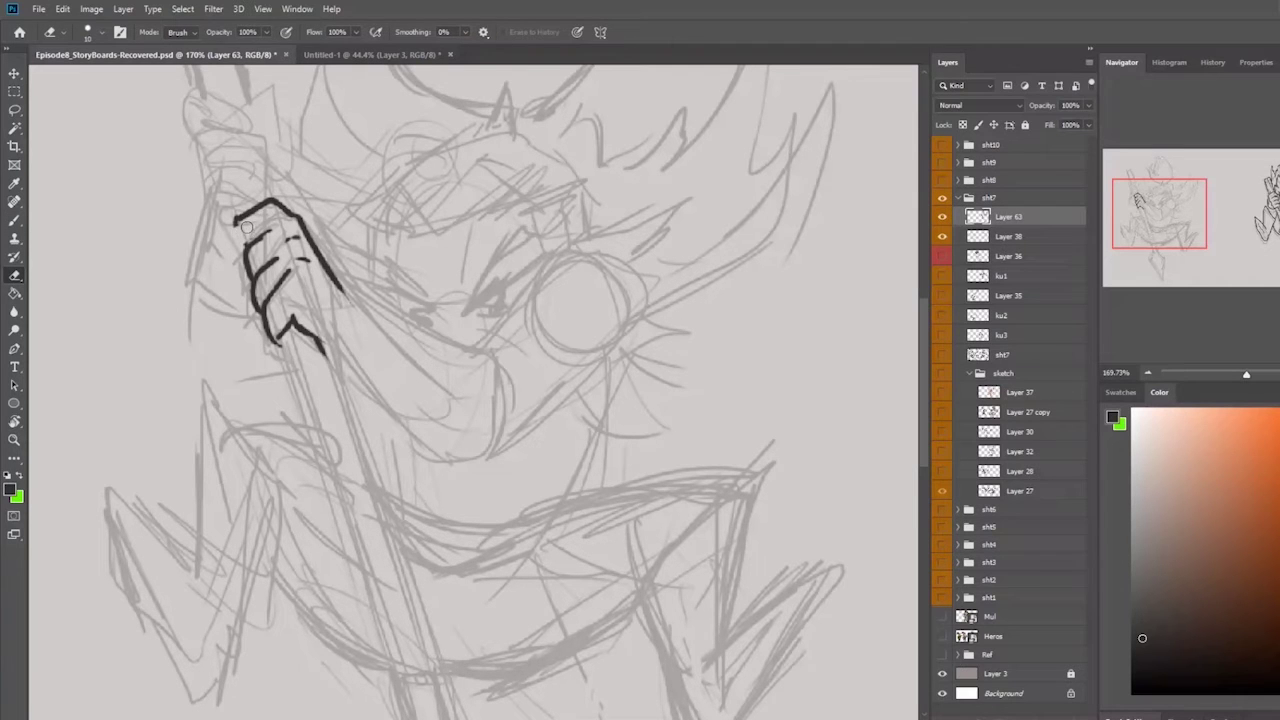
key("b")
mouse_move(235, 217)
left_mouse_down()
mouse_move(236, 248)
mouse_move(247, 244)
left_mouse_up()
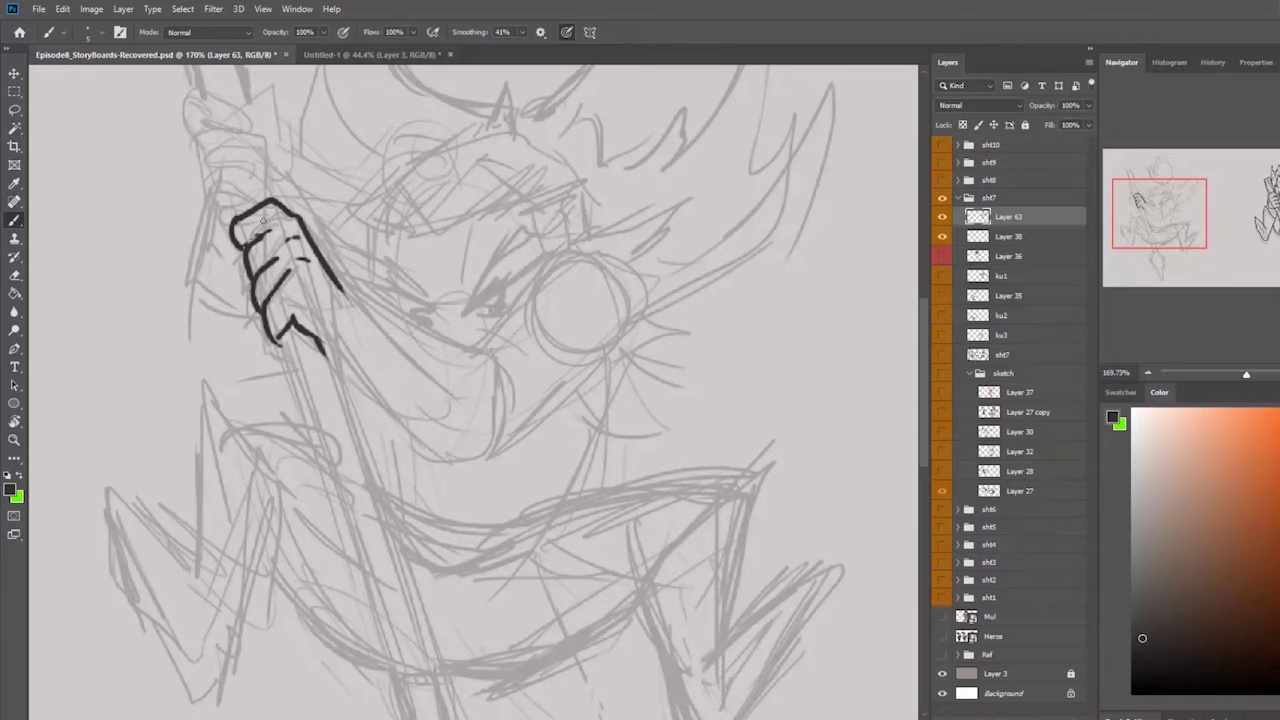
mouse_move(341, 290)
left_mouse_down()
mouse_move(372, 332)
mouse_move(446, 378)
left_mouse_up()
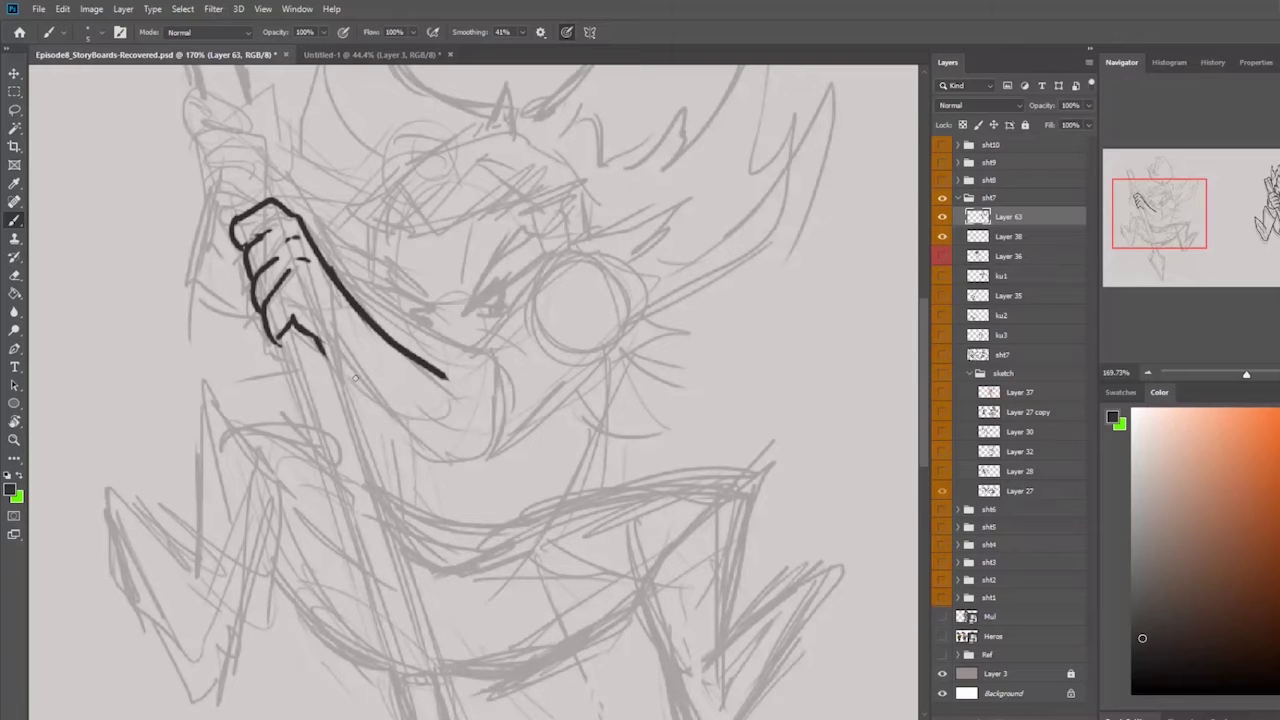
- Ink both edges of the spear shaft below the hand and the socket at its lower end
left_click_drag(443, 376, 425, 186)
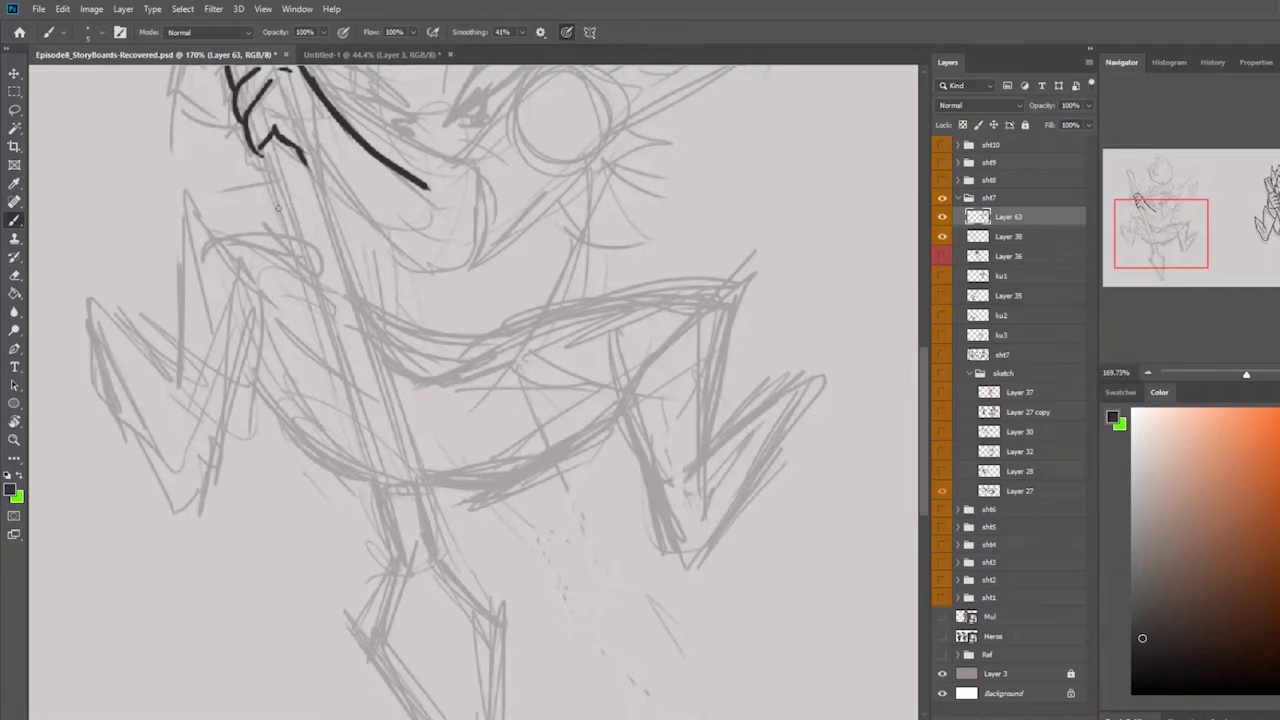
left_click_drag(264, 150, 376, 512)
mouse_move(298, 150)
left_mouse_down()
mouse_move(412, 492)
mouse_move(371, 505)
mouse_move(412, 482)
mouse_move(361, 500)
mouse_move(397, 564)
left_mouse_up()
key("e")
key("b")
left_click_drag(412, 480, 431, 555)
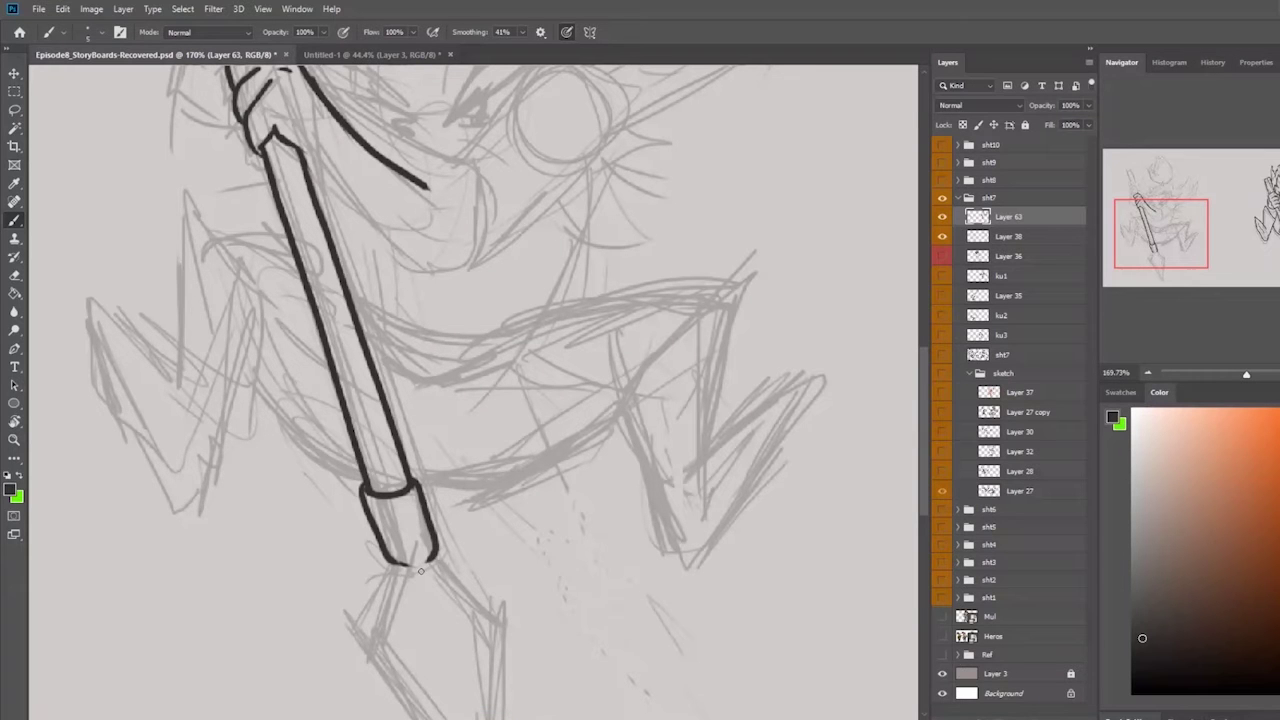
left_click_drag(376, 503, 407, 500)
- Ink the pointed diamond outline of the spearhead and its three inner facet lines below the socket
left_click_drag(485, 536, 505, 466)
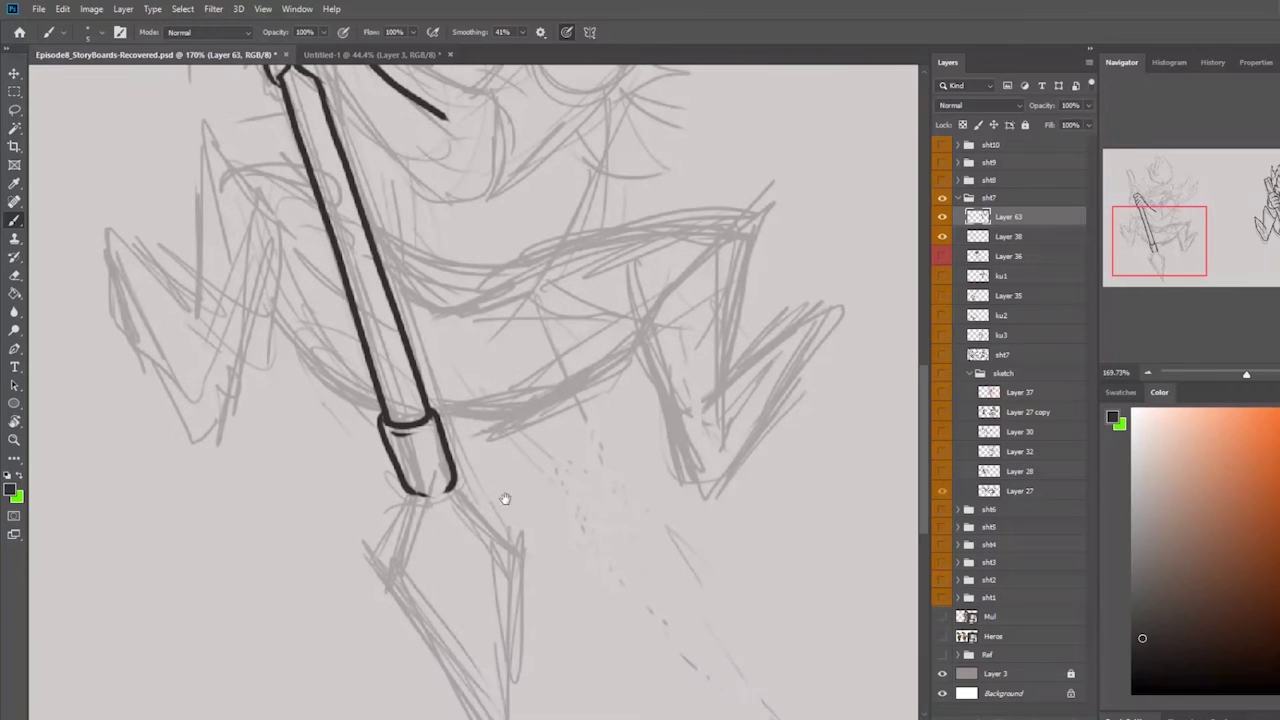
left_click_drag(413, 499, 389, 564)
left_click_drag(450, 489, 520, 547)
left_click_drag(553, 463, 543, 327)
mouse_move(381, 427)
left_mouse_down()
mouse_move(386, 458)
mouse_move(503, 646)
left_mouse_up()
key("ctrl+z")
left_click_drag(380, 443, 505, 648)
left_click_drag(511, 408, 505, 648)
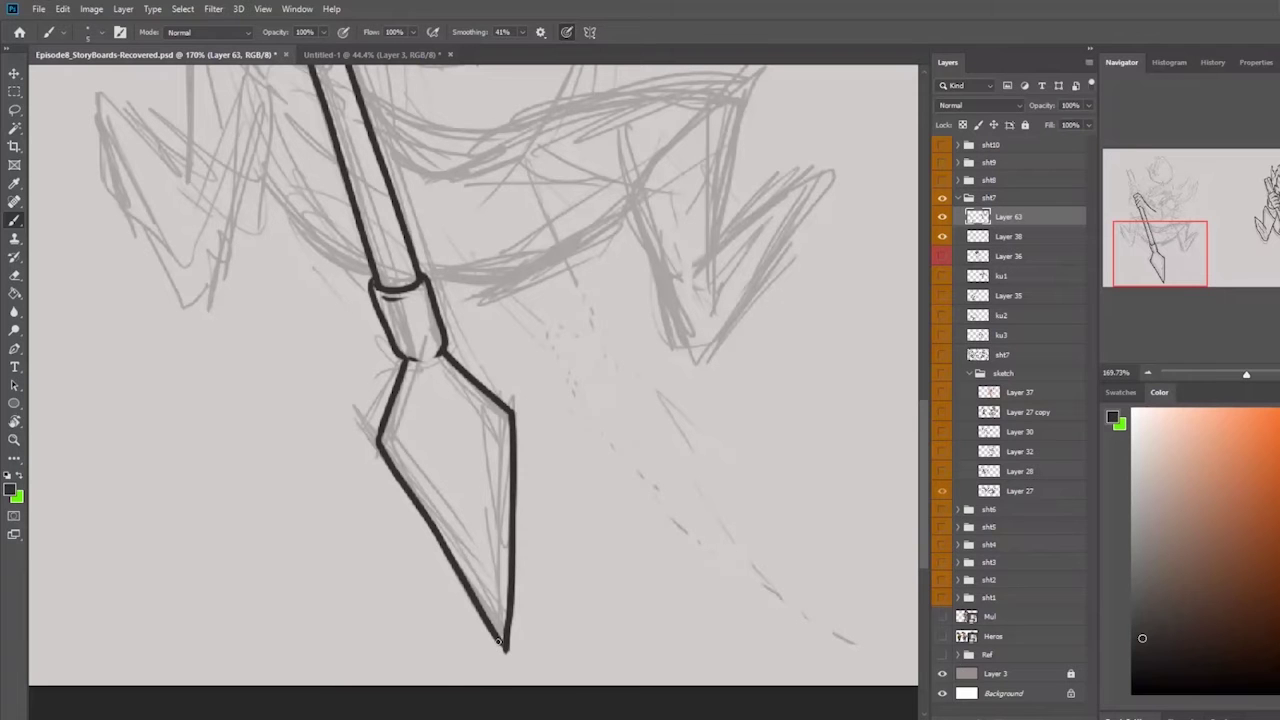
left_click_drag(390, 443, 426, 449)
mouse_move(507, 418)
left_mouse_down()
mouse_move(468, 462)
mouse_move(491, 573)
left_mouse_up()
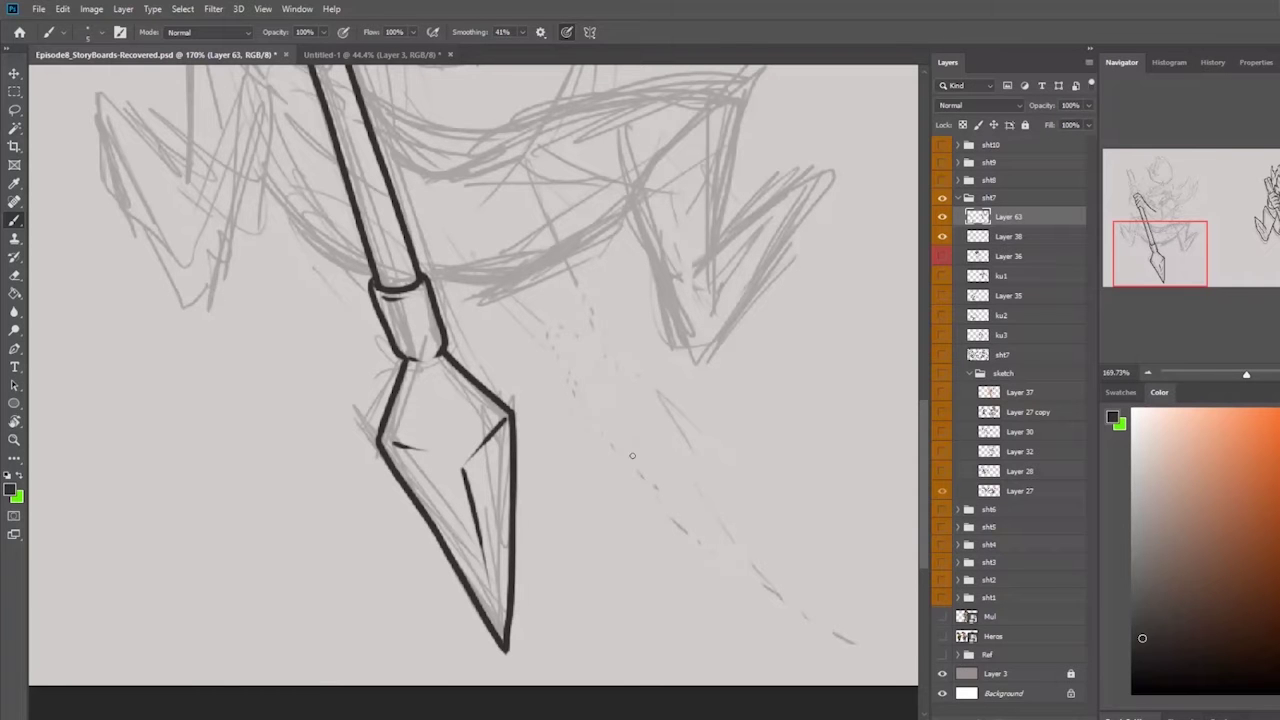
- Clean up the ink around the index finger's crease on the gripping hand
scroll(528, 342, "down", 5)
mouse_move(491, 323)
left_mouse_down()
mouse_move(470, 539)
mouse_move(492, 329)
left_mouse_up()
scroll(517, 346, "up", 3)
left_click_drag(348, 365, 298, 317)
scroll(298, 317, "up", 6)
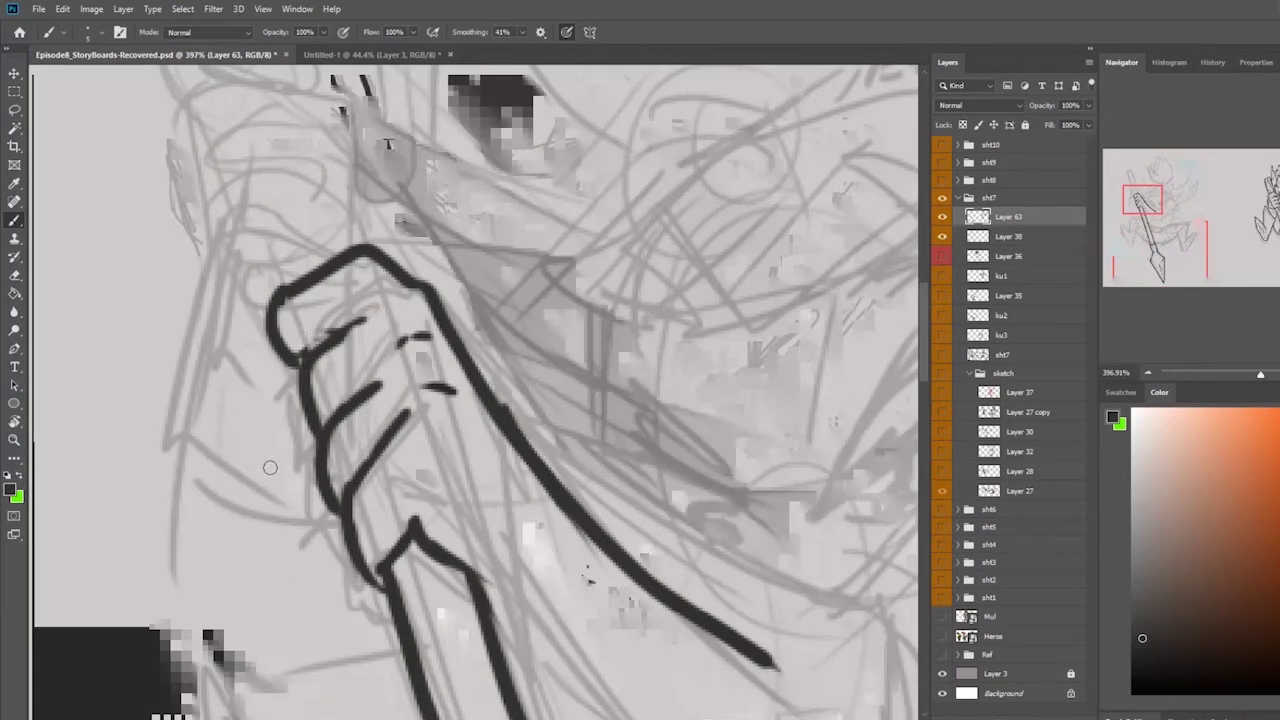
key("e")
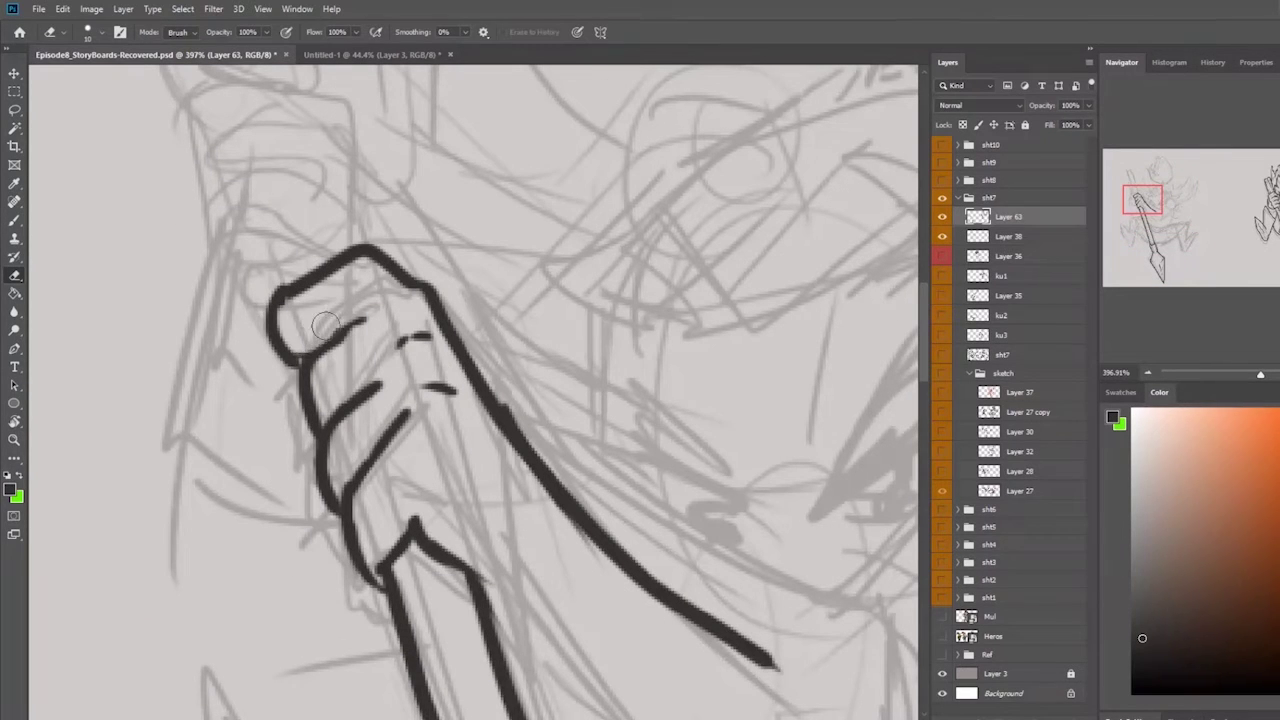
key("b")
left_click_drag(343, 366, 363, 508)
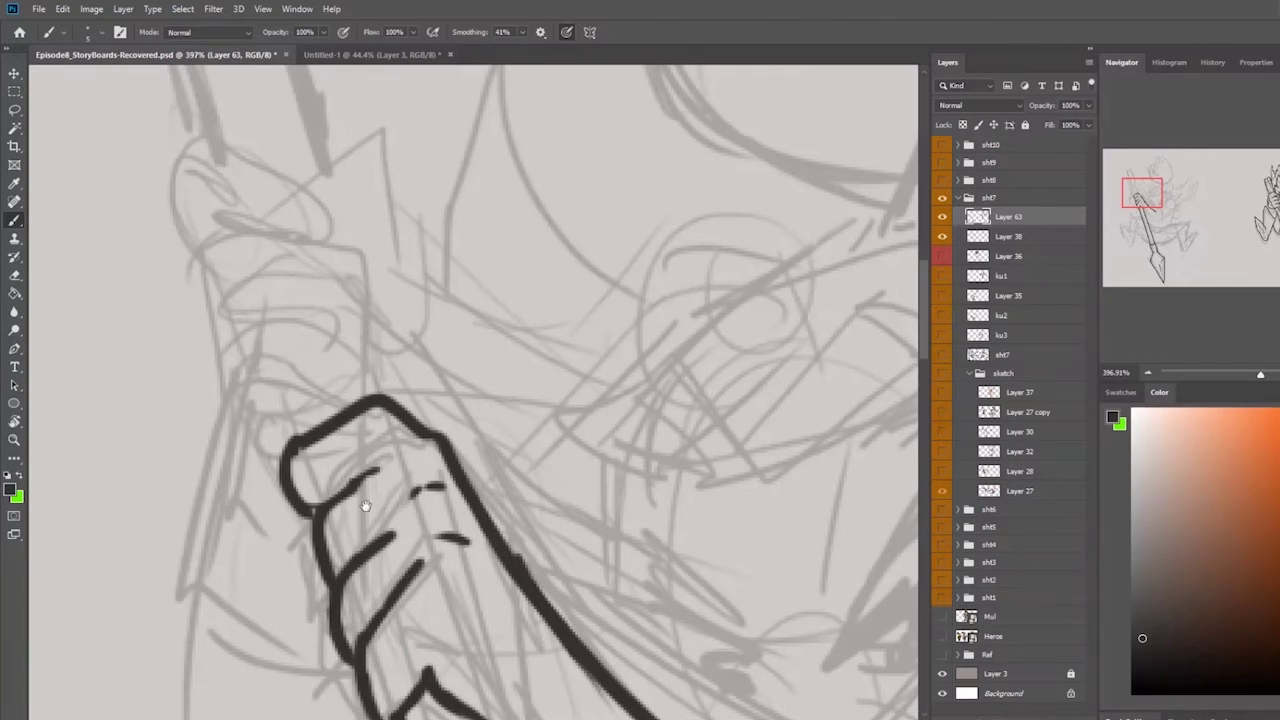
- Ink the swept hairline, the domed top of the head and the small spike rising from its crown
scroll(700, 337, "down", 5)
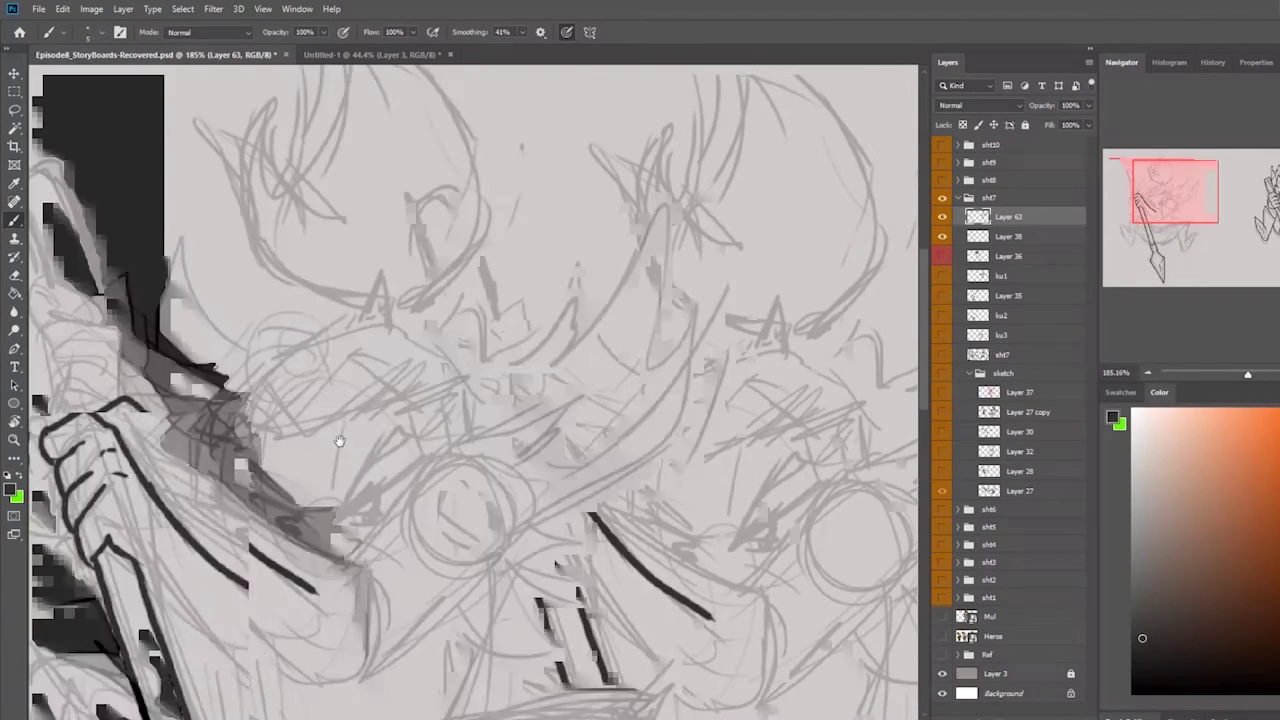
scroll(251, 413, "up", 2)
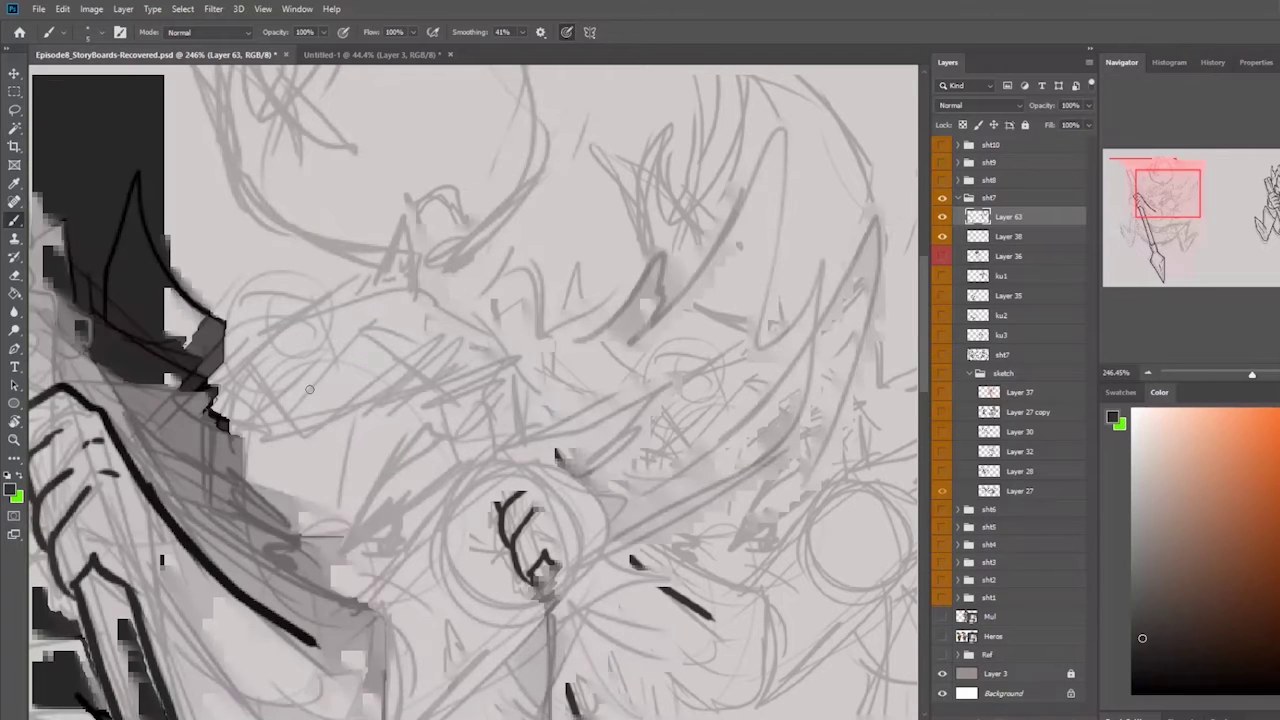
mouse_move(232, 390)
left_mouse_down()
mouse_move(277, 429)
mouse_move(335, 415)
mouse_move(488, 326)
left_mouse_up()
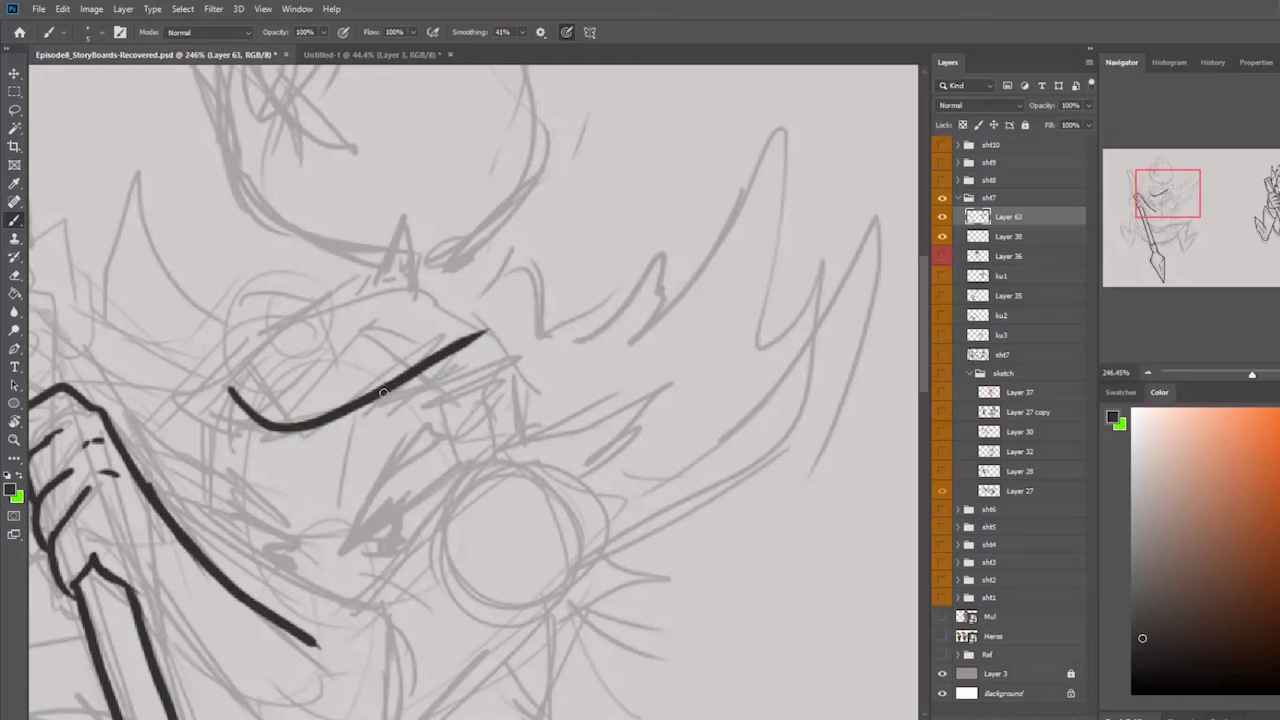
left_click_drag(382, 396, 500, 380)
left_click_drag(246, 420, 222, 412)
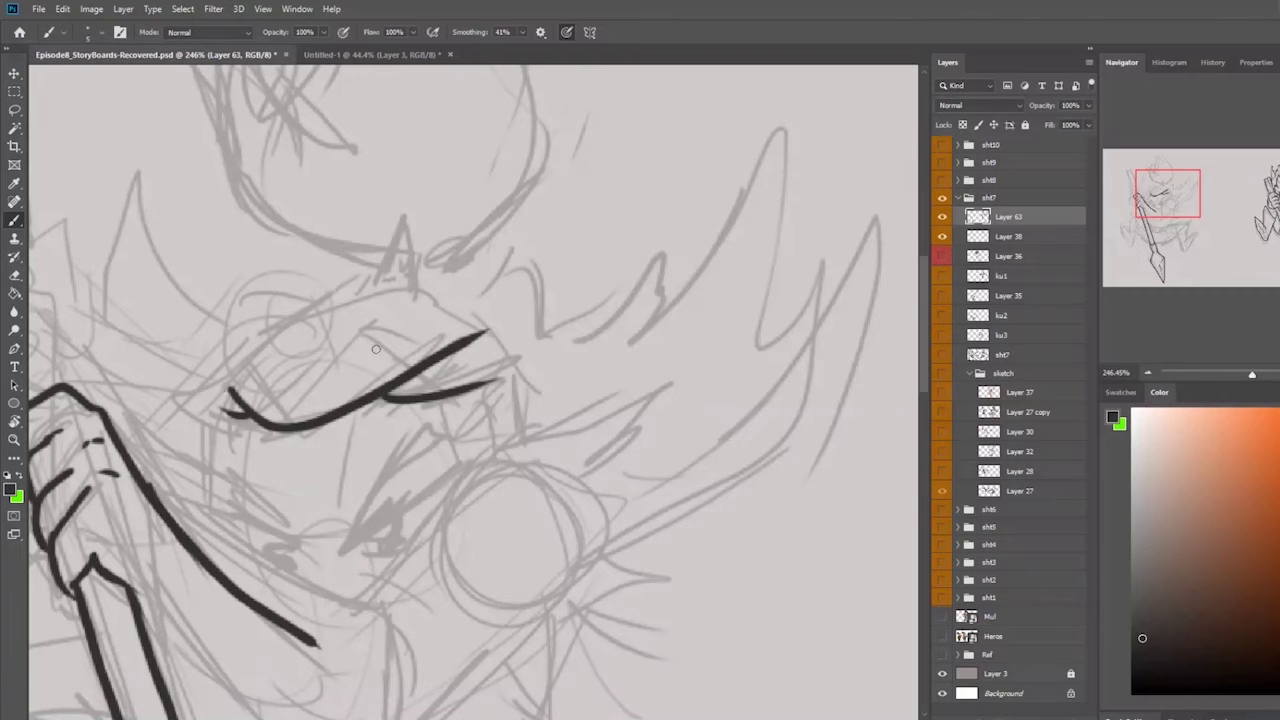
mouse_move(326, 297)
left_mouse_down()
mouse_move(203, 390)
mouse_move(206, 410)
left_mouse_up()
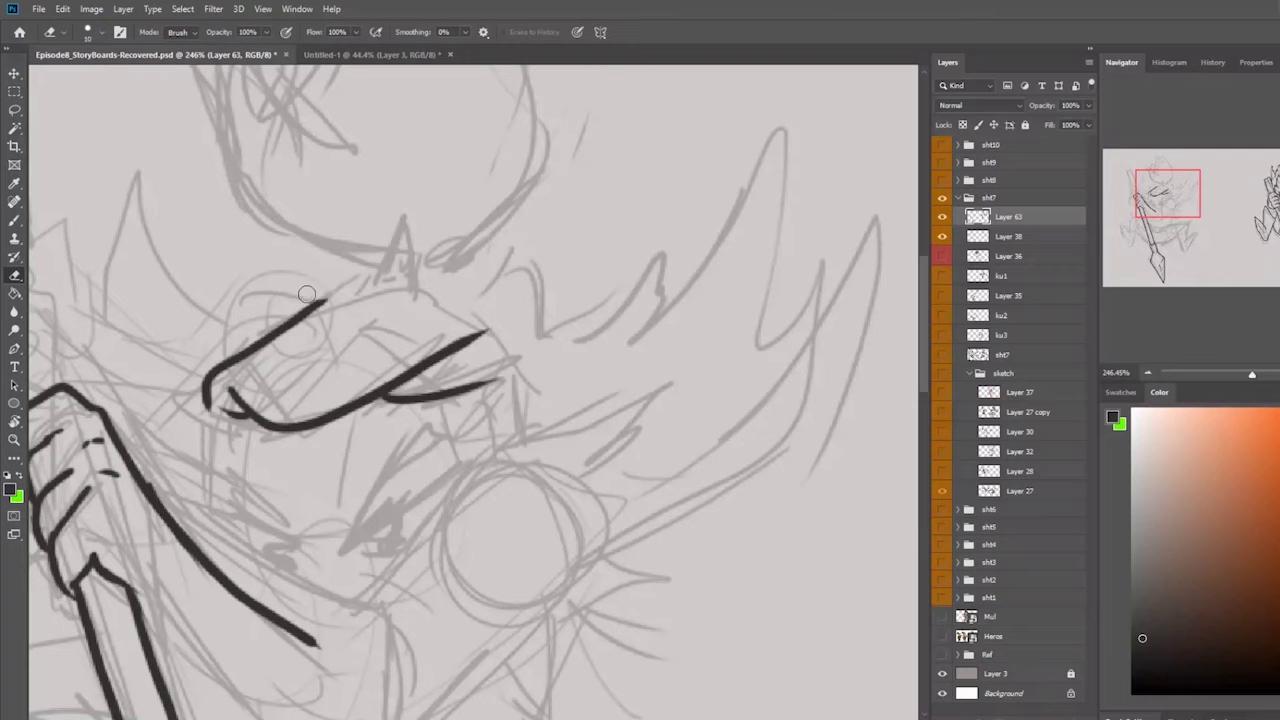
mouse_move(308, 303)
left_mouse_down()
mouse_move(465, 305)
mouse_move(520, 338)
mouse_move(518, 380)
left_mouse_up()
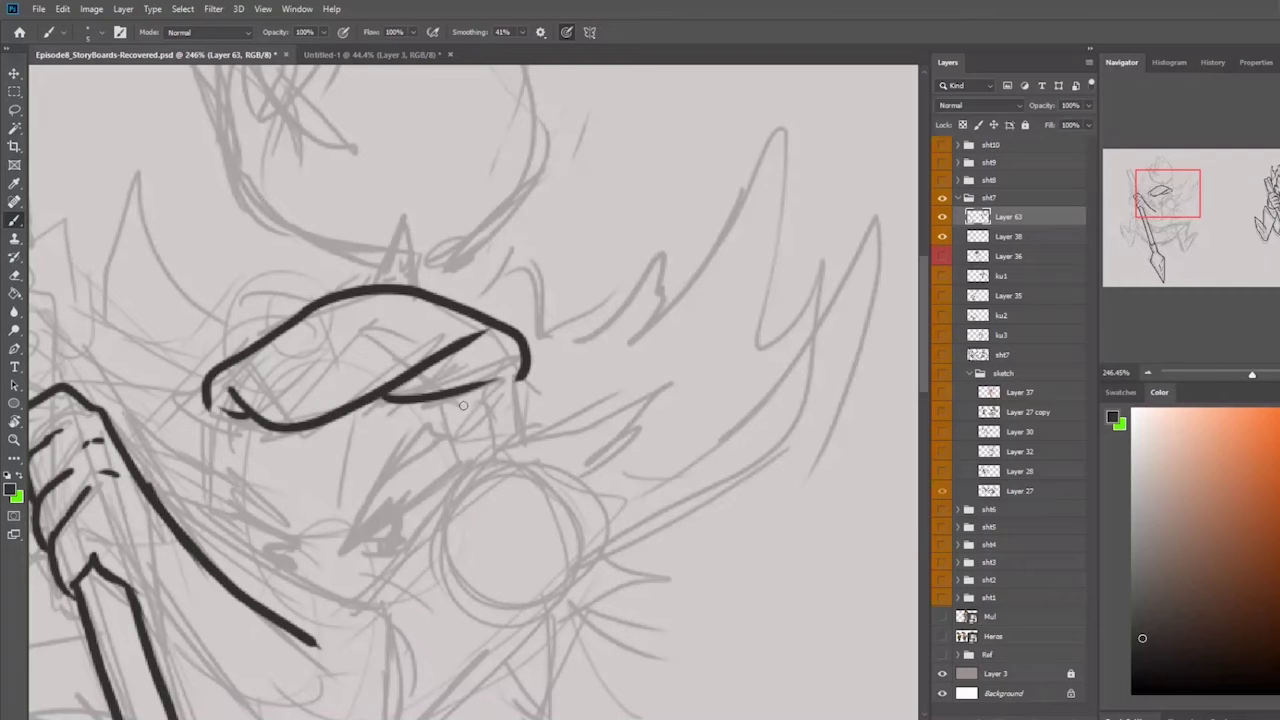
mouse_move(368, 283)
left_mouse_down()
mouse_move(403, 214)
mouse_move(411, 284)
left_mouse_up()
left_click_drag(408, 239, 414, 288)
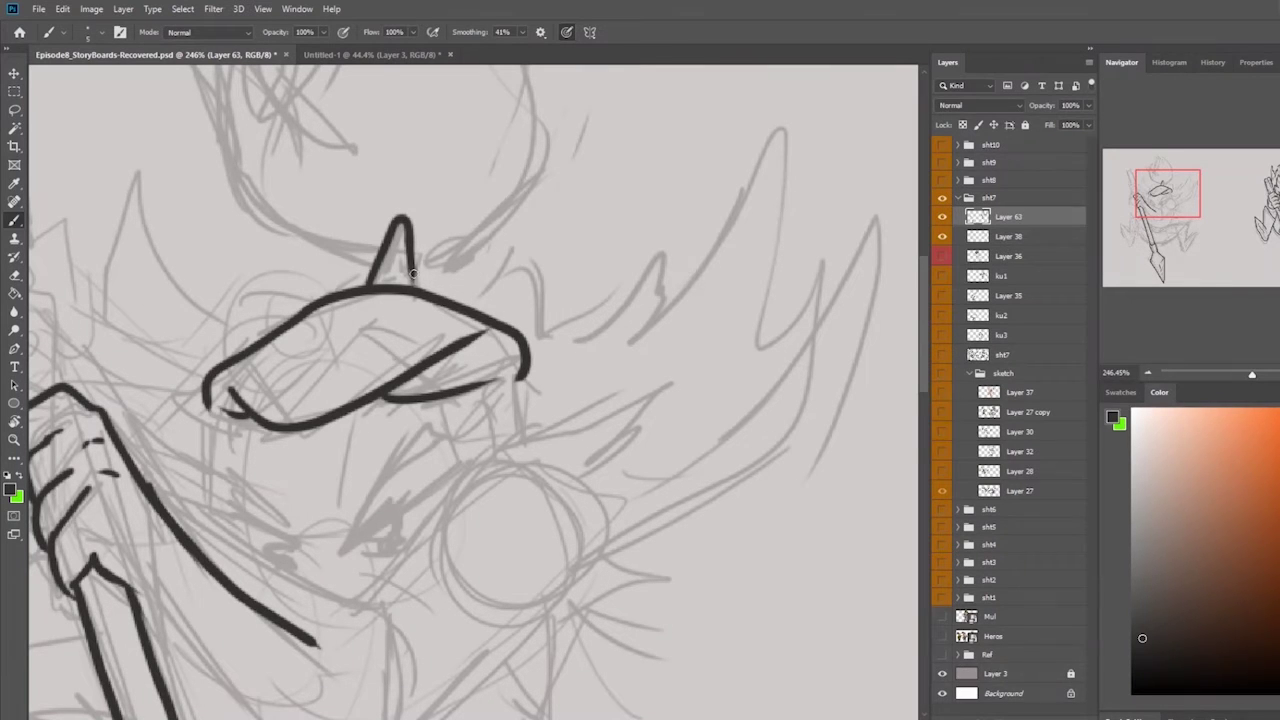
- Flare the tip of the head spike and ink the two-pointed flame outline around it
key("space")
left_click_drag(458, 328, 478, 413)
mouse_move(412, 308)
left_mouse_down()
mouse_move(390, 291)
mouse_move(467, 304)
mouse_move(476, 417)
left_mouse_up()
key("space")
key("e")
mouse_move(415, 369)
left_mouse_down()
mouse_move(460, 341)
mouse_move(409, 389)
mouse_move(456, 364)
mouse_move(472, 445)
left_mouse_up()
key("b")
key("space")
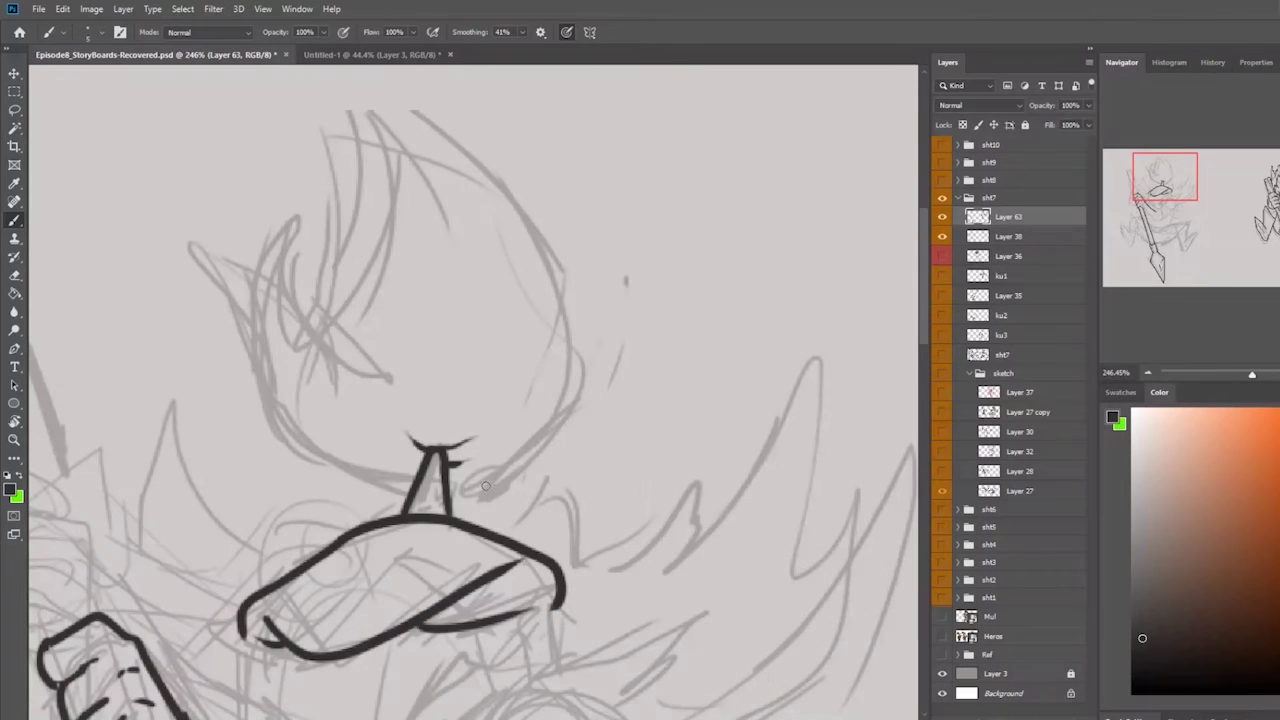
mouse_move(413, 486)
left_mouse_down()
mouse_move(340, 459)
mouse_move(268, 398)
mouse_move(253, 200)
mouse_move(322, 293)
left_mouse_up()
mouse_move(448, 493)
left_mouse_down()
mouse_move(543, 443)
mouse_move(569, 404)
mouse_move(574, 291)
mouse_move(529, 212)
mouse_move(401, 107)
mouse_move(331, 78)
mouse_move(349, 168)
mouse_move(324, 257)
left_mouse_up()
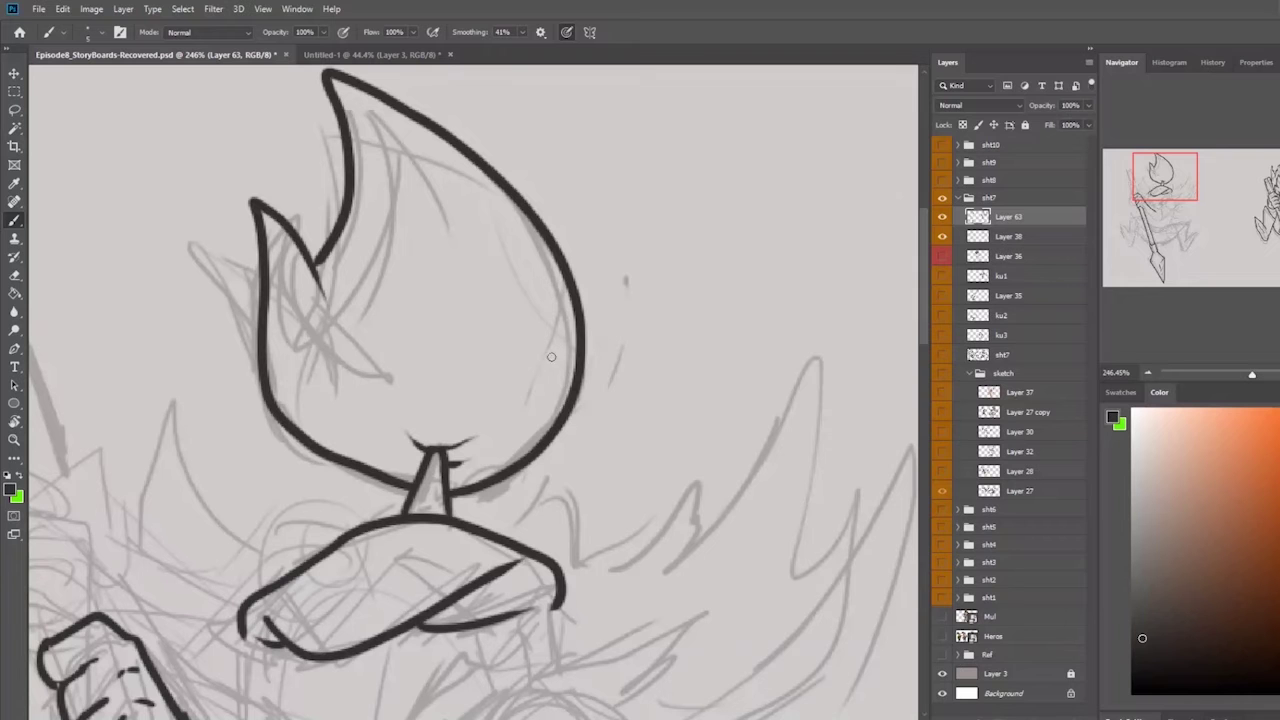
- Ink the forearm's underside and curved elbow end, and redraw its upper contour to meet them
mouse_move(659, 678)
left_mouse_down()
mouse_move(623, 583)
mouse_move(600, 386)
mouse_move(637, 257)
mouse_move(637, 182)
left_mouse_up()
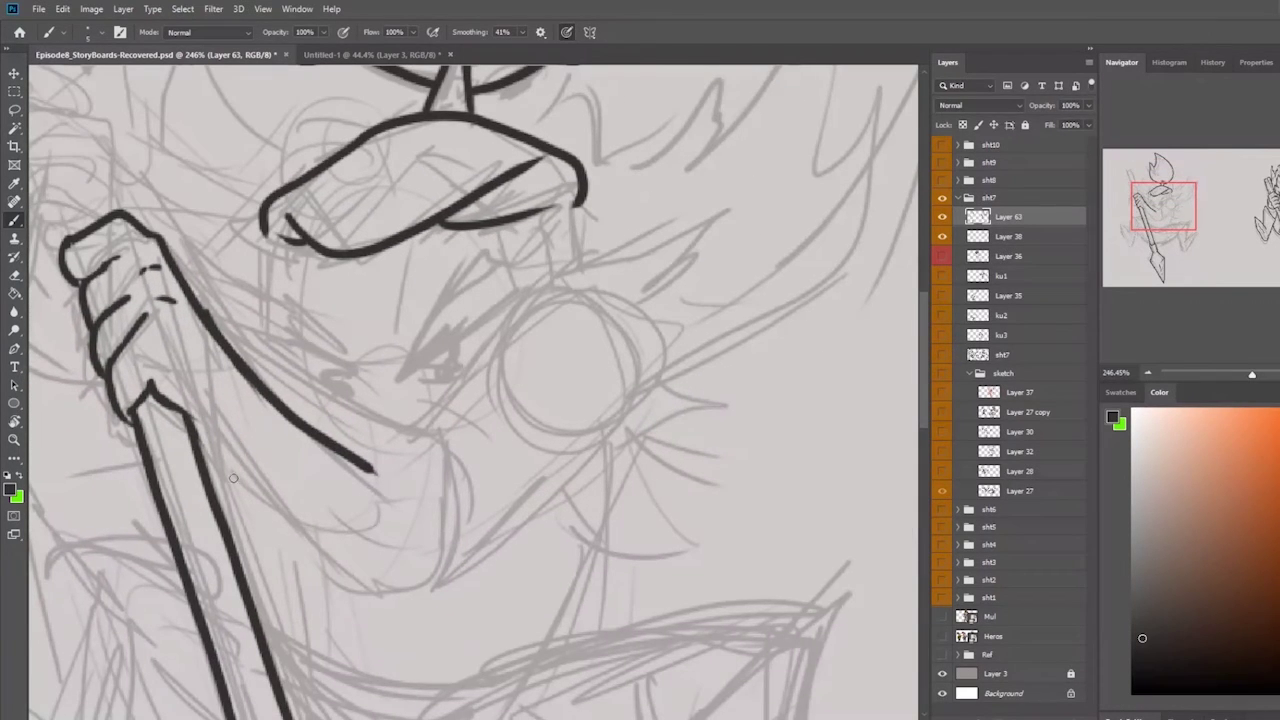
mouse_move(200, 456)
left_mouse_down()
mouse_move(327, 576)
mouse_move(420, 628)
left_mouse_up()
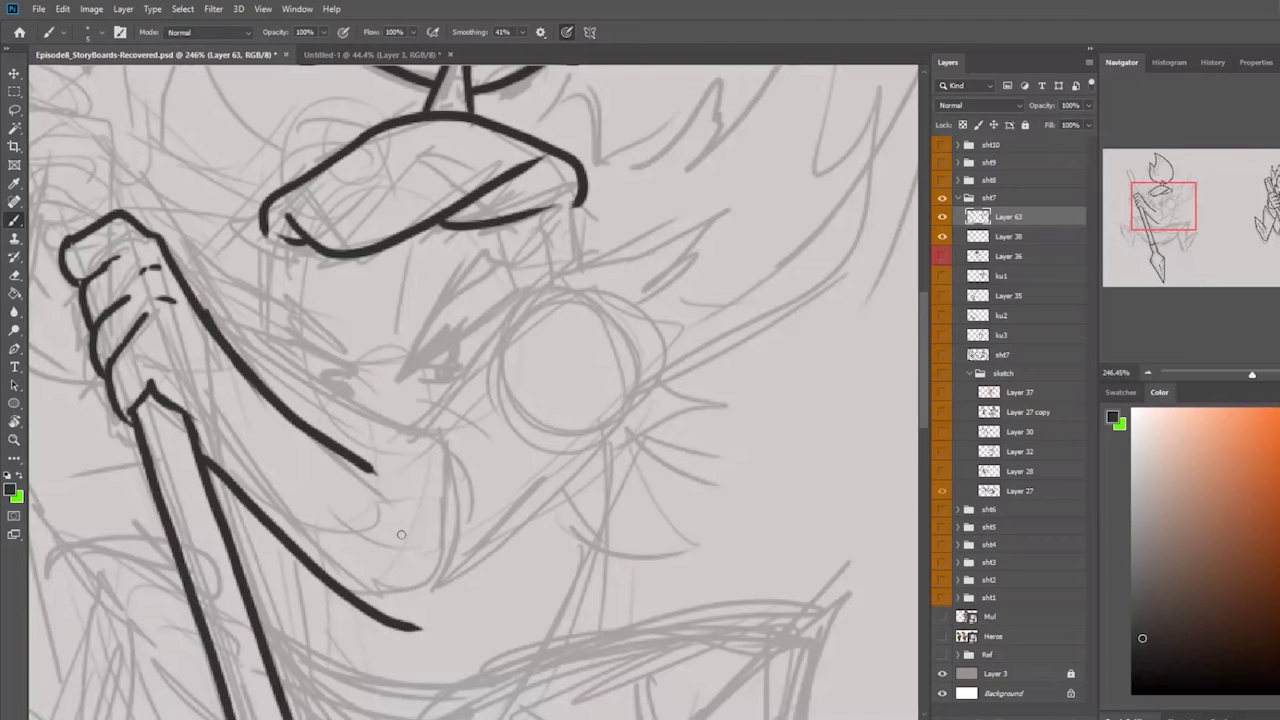
mouse_move(258, 370)
left_mouse_down()
mouse_move(428, 457)
mouse_move(448, 525)
mouse_move(412, 630)
left_mouse_up()
key("e")
left_click_drag(375, 472, 343, 450)
key("b")
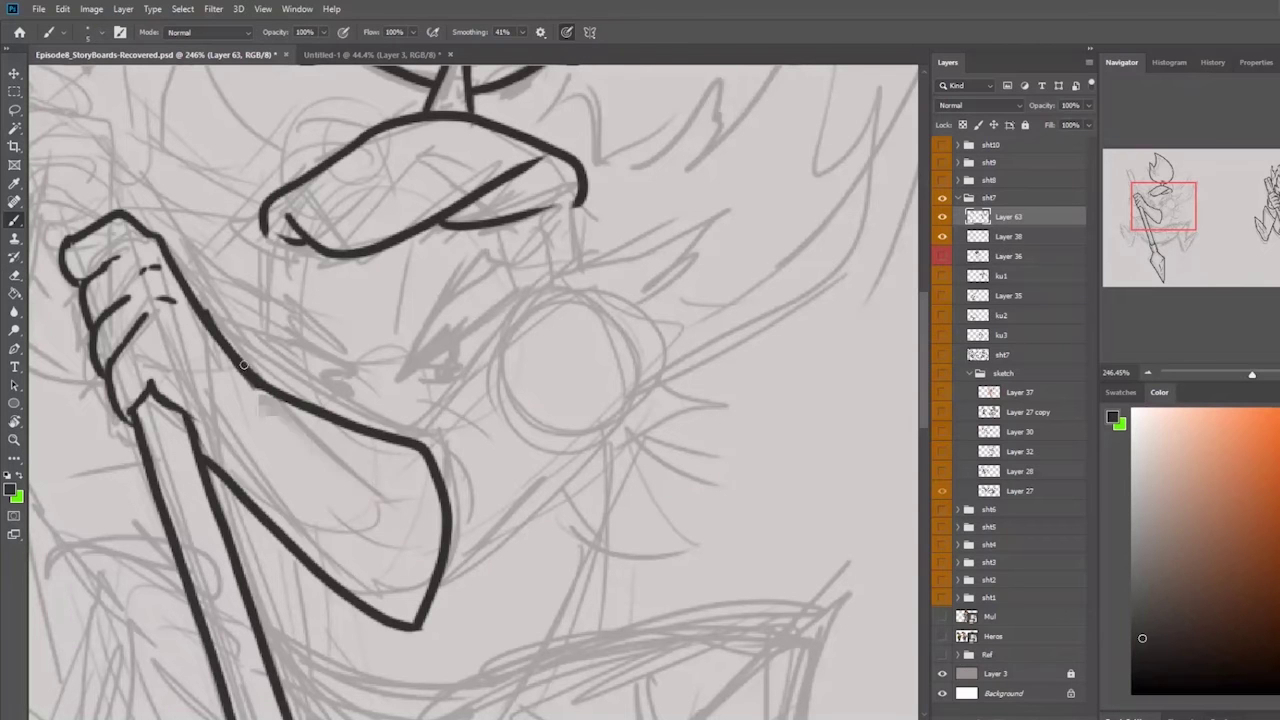
- Ink the elbow crease, the upper arm's front edge and the round shoulder guard
mouse_move(427, 455)
left_mouse_down()
mouse_move(445, 443)
mouse_move(478, 466)
left_mouse_up()
left_click_drag(444, 438, 490, 361)
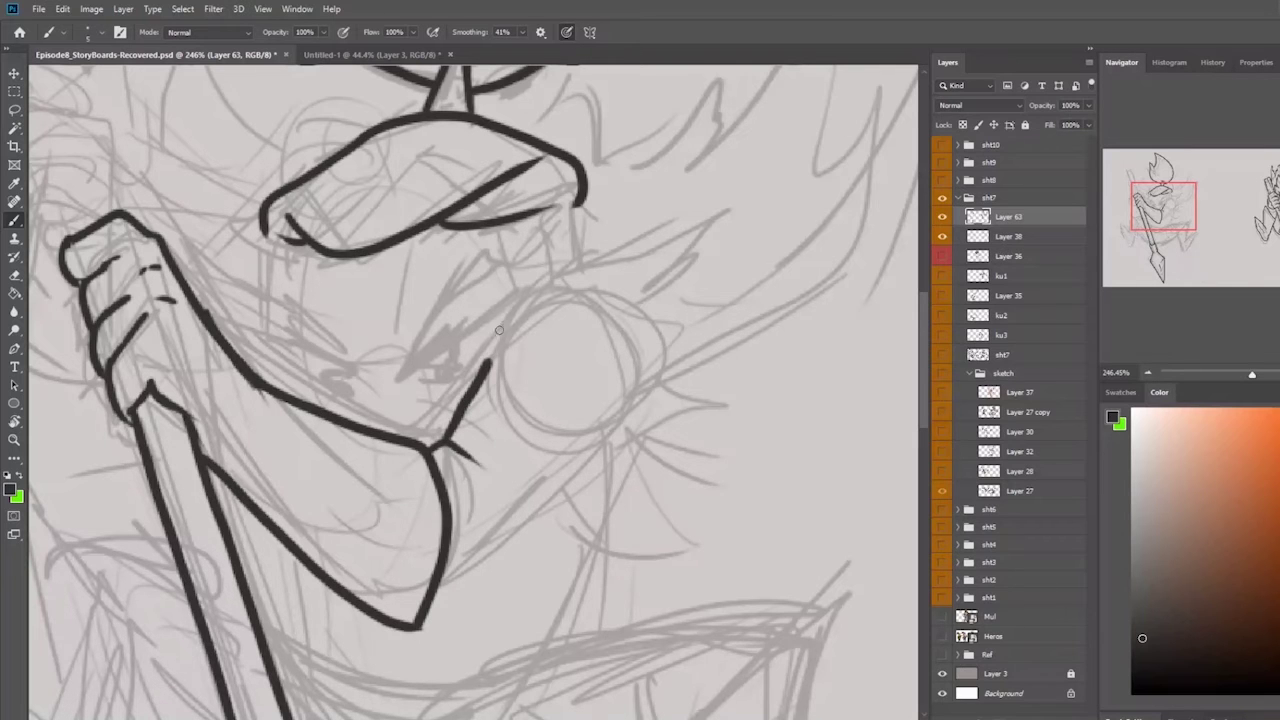
mouse_move(558, 283)
left_mouse_down()
mouse_move(504, 315)
mouse_move(501, 386)
mouse_move(529, 423)
mouse_move(588, 447)
mouse_move(647, 299)
mouse_move(562, 278)
left_mouse_up()
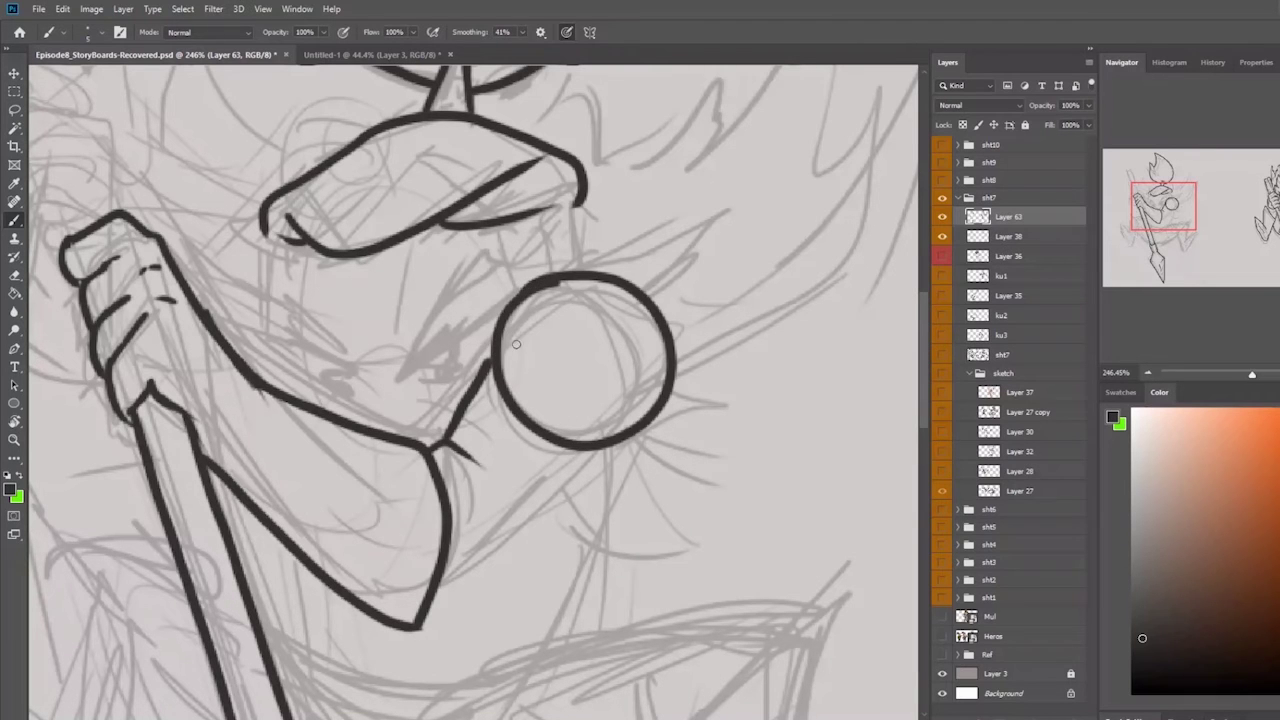
key("e")
key("b")
left_click_drag(583, 278, 548, 283)
- Ink the upper arm's underside, trim the elbow crease and add a curved accent line inside the shoulder guard
mouse_move(617, 435)
left_mouse_down()
mouse_move(466, 588)
mouse_move(435, 597)
left_mouse_up()
key("e")
mouse_move(480, 458)
left_mouse_down()
mouse_move(468, 482)
mouse_move(446, 461)
mouse_move(471, 515)
left_mouse_up()
key("b")
left_click_drag(516, 353, 569, 416)
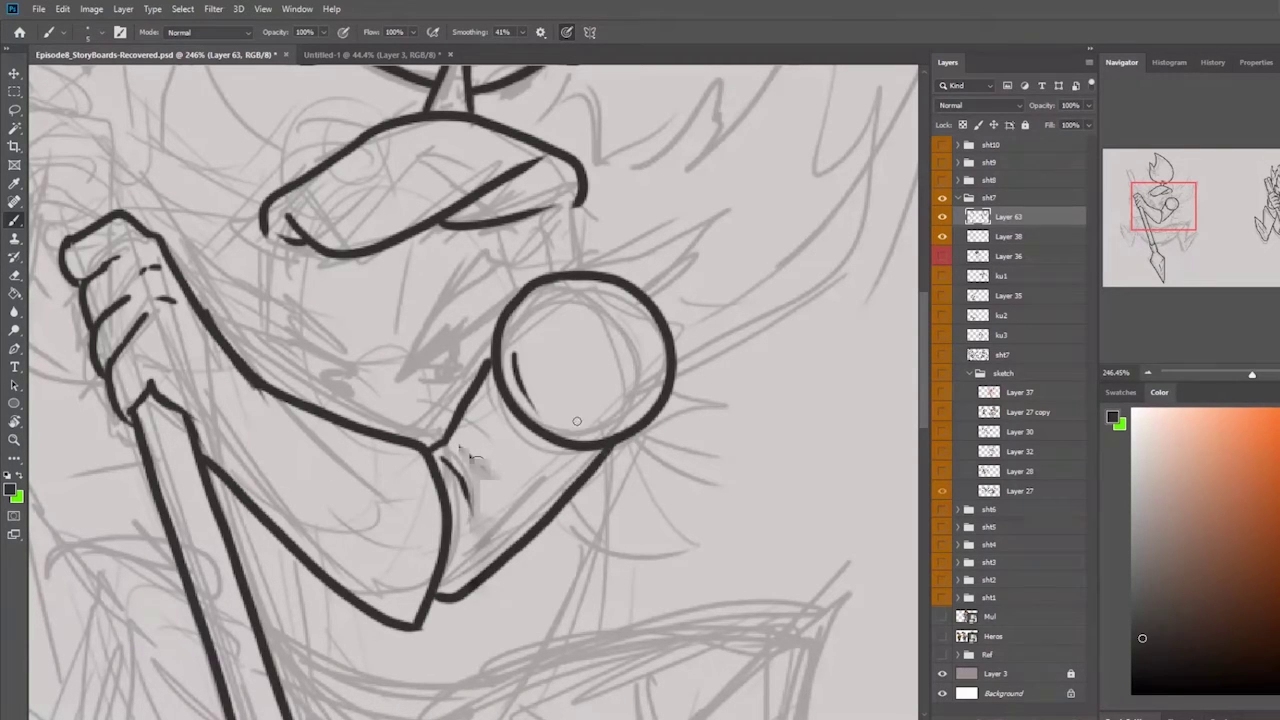
- Redo the accent line inside the shoulder guard, straighten the lower hand's outer edge and join the upper arm's front edge to the guard
key("ctrl+z")
left_click_drag(521, 351, 575, 421)
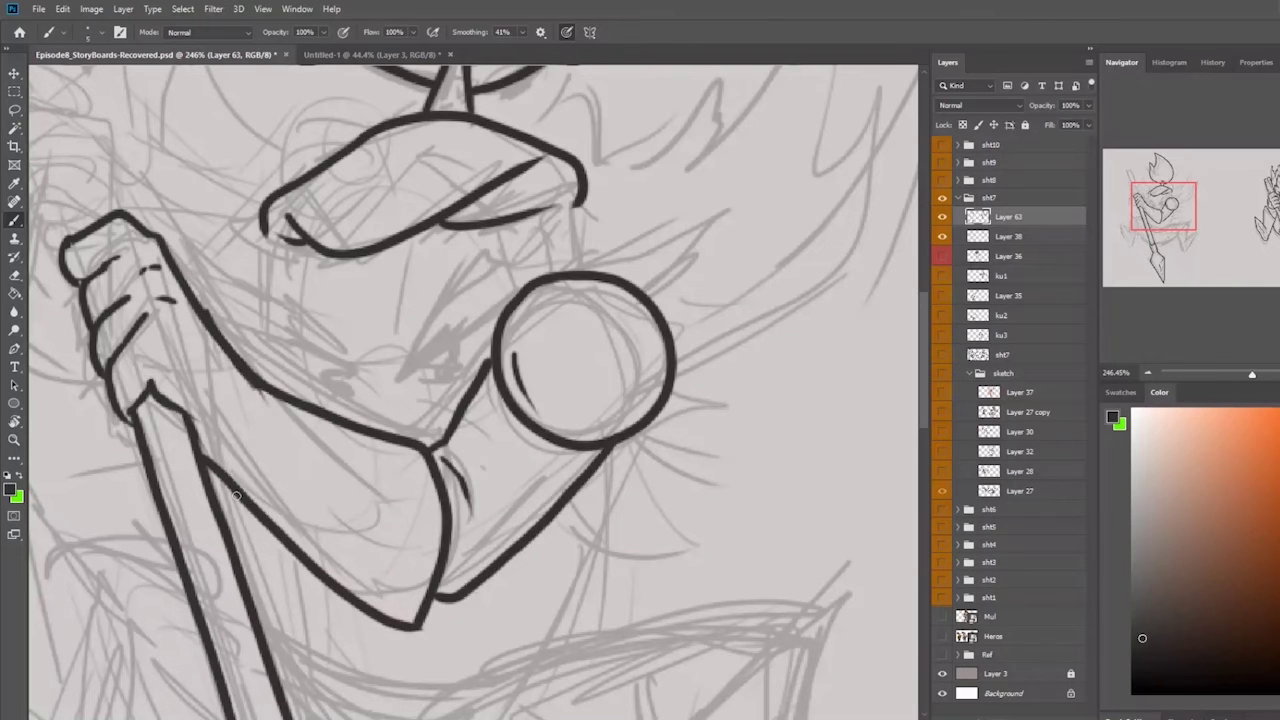
key("e")
mouse_move(62, 238)
left_mouse_down()
mouse_move(60, 278)
mouse_move(74, 289)
left_mouse_up()
key("b")
left_click_drag(73, 237, 84, 300)
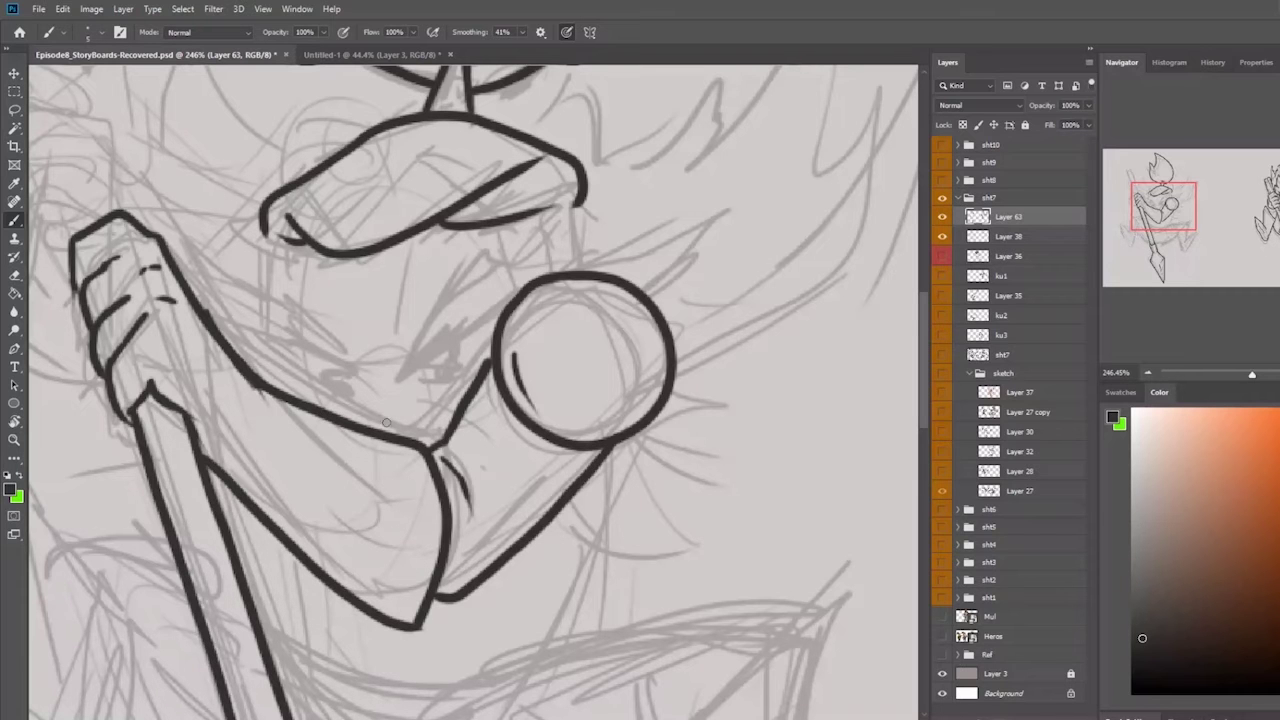
left_click_drag(492, 348, 484, 366)
- Ink the upper hand's curled fingers and squared thumb around the spear shaft, with short crease marks on the fingers
mouse_move(518, 513)
left_mouse_down()
mouse_move(626, 326)
mouse_move(749, 257)
mouse_move(666, 622)
mouse_move(674, 648)
mouse_move(710, 668)
left_mouse_up()
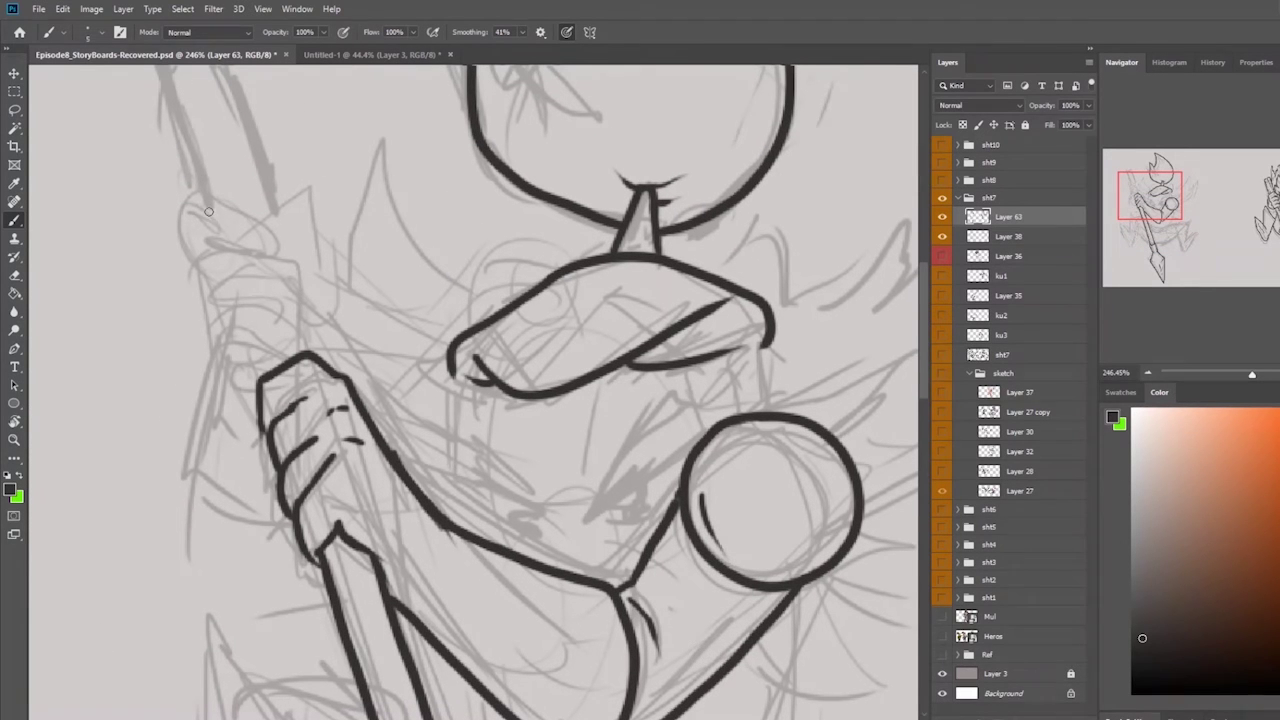
mouse_move(202, 189)
left_mouse_down()
mouse_move(192, 248)
mouse_move(215, 256)
left_mouse_up()
mouse_move(197, 197)
left_mouse_down()
mouse_move(235, 186)
mouse_move(283, 210)
mouse_move(290, 235)
mouse_move(205, 295)
mouse_move(199, 284)
mouse_move(296, 300)
mouse_move(298, 268)
mouse_move(269, 245)
mouse_move(230, 249)
left_mouse_up()
mouse_move(210, 303)
left_mouse_down()
mouse_move(222, 344)
mouse_move(298, 306)
left_mouse_up()
mouse_move(229, 352)
left_mouse_down()
mouse_move(270, 373)
mouse_move(299, 350)
left_mouse_up()
left_click(235, 260)
left_click_drag(231, 307, 241, 332)
mouse_move(277, 185)
left_mouse_down()
mouse_move(300, 182)
mouse_move(345, 268)
mouse_move(302, 300)
left_mouse_up()
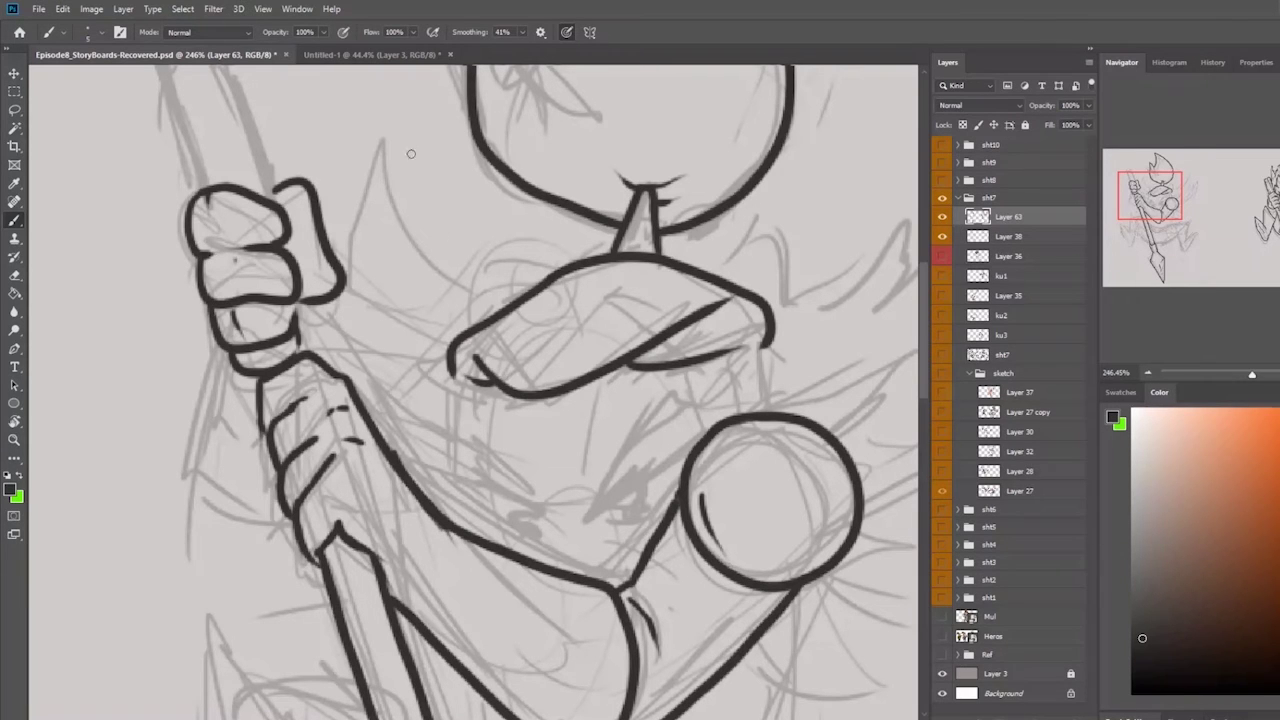
left_click_drag(220, 231, 214, 240)
- Ink the two sides and flat end of the spear shaft above the upper hand, and continue its edge between the hands
left_click_drag(352, 272, 410, 424)
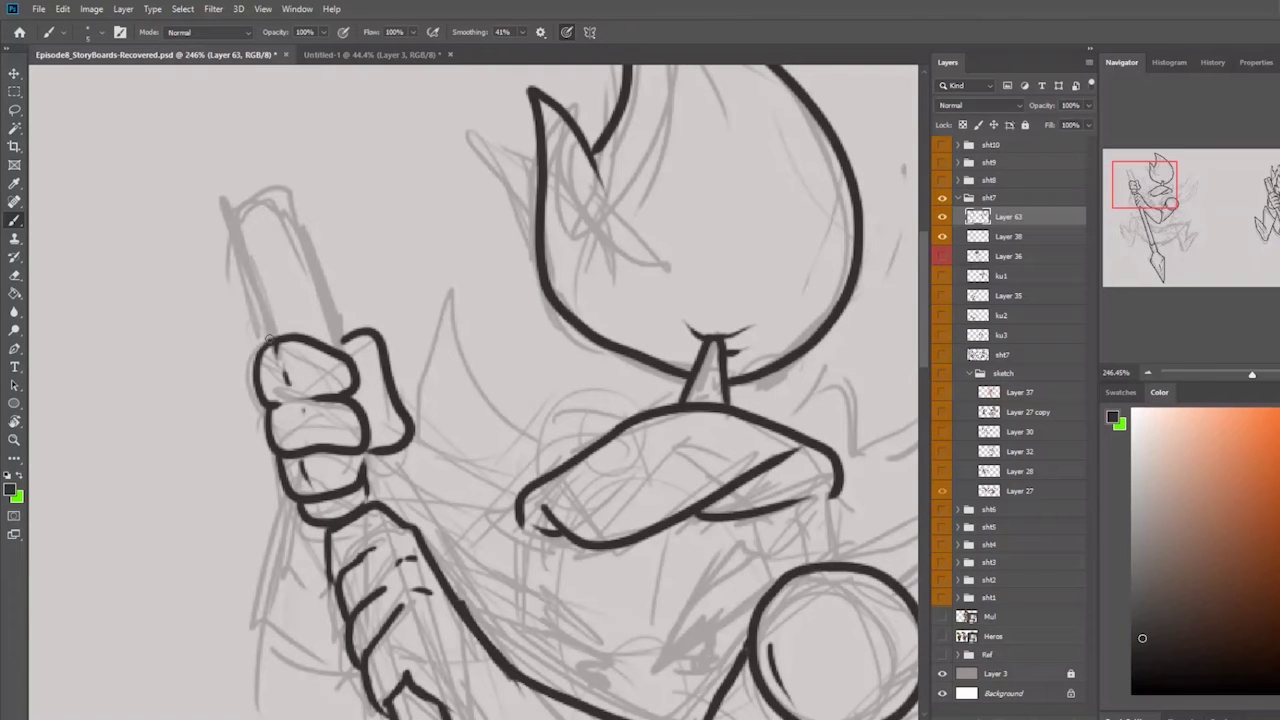
left_click_drag(268, 340, 224, 202)
key("ctrl+z")
mouse_move(260, 342)
left_mouse_down()
mouse_move(226, 214)
mouse_move(230, 195)
mouse_move(285, 182)
mouse_move(366, 374)
left_mouse_up()
key("ctrl+z")
left_click_drag(224, 204, 270, 346)
mouse_move(229, 198)
left_mouse_down()
mouse_move(290, 182)
mouse_move(309, 249)
left_mouse_up()
left_click_drag(293, 188, 351, 377)
key("ctrl+z")
key("ctrl+shift+z")
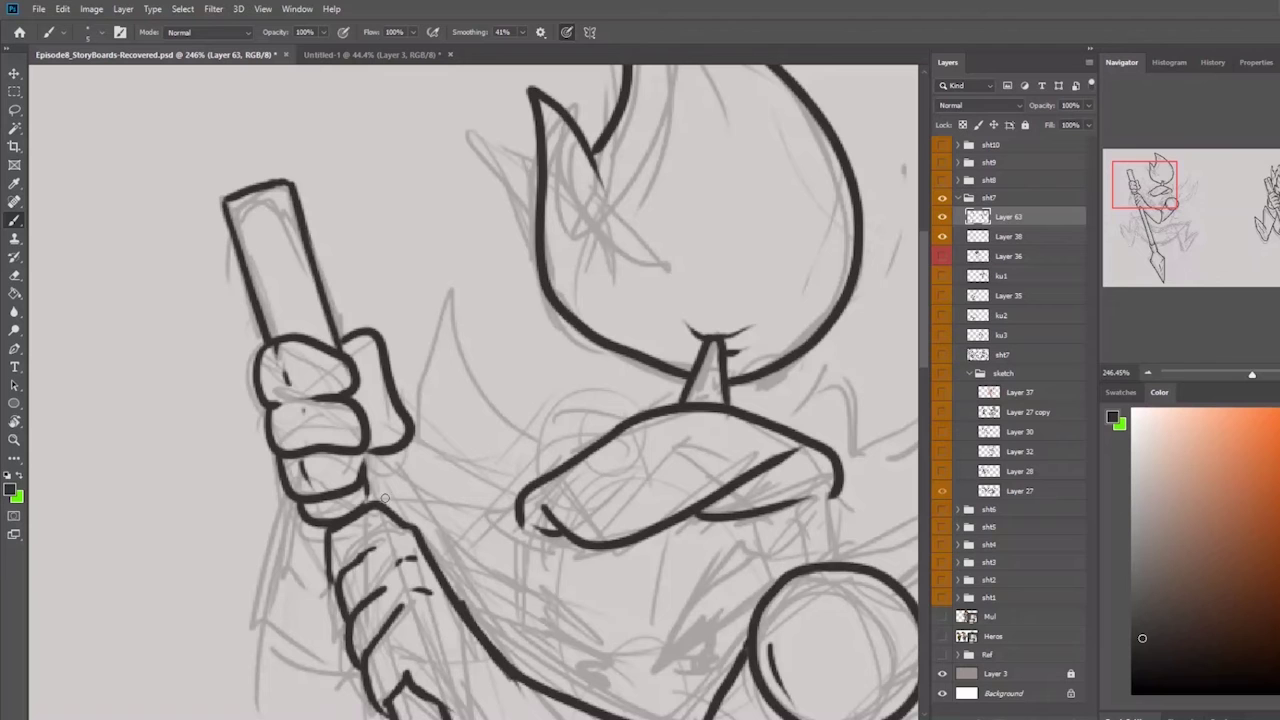
mouse_move(366, 444)
left_mouse_down()
mouse_move(387, 507)
mouse_move(368, 426)
left_mouse_up()
- Break up the shaft's flat end into a jagged, splintered edge and add wood-grain lines down to the upper hand
left_click_drag(261, 185, 289, 255)
key("e")
key("b")
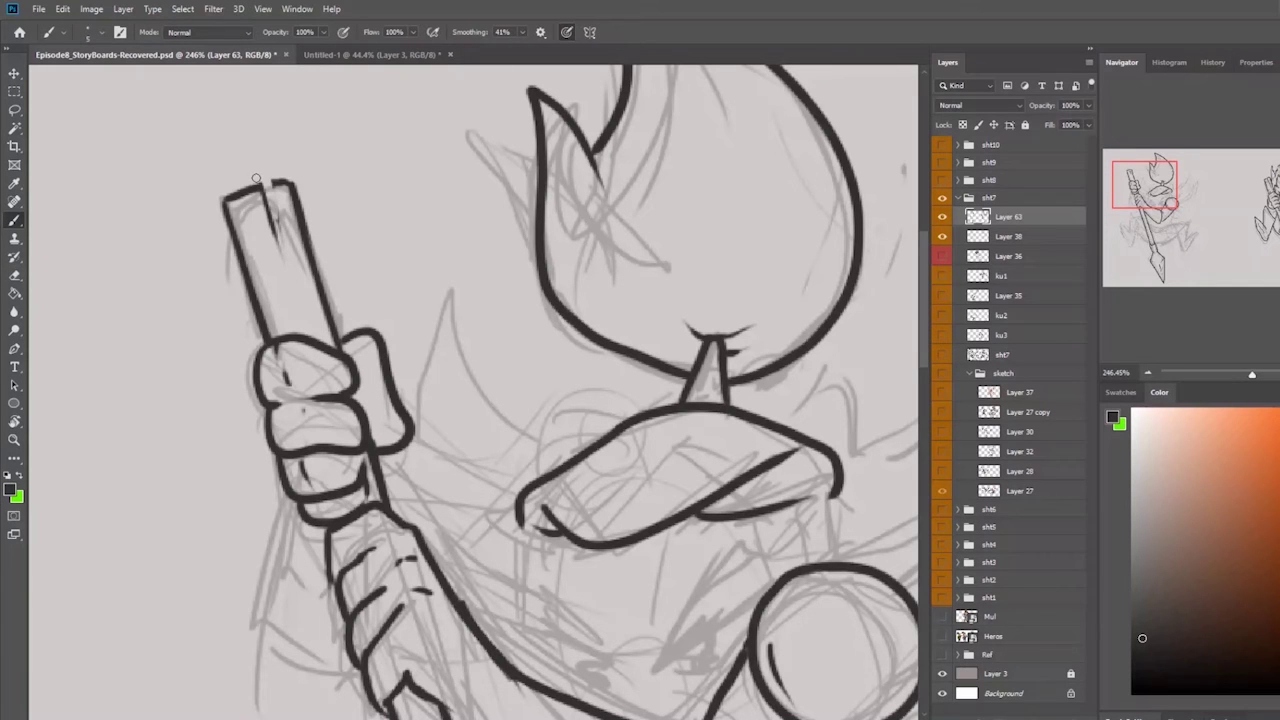
mouse_move(273, 178)
left_mouse_down()
mouse_move(281, 250)
mouse_move(271, 246)
mouse_move(292, 290)
left_mouse_up()
mouse_move(284, 335)
left_mouse_down()
mouse_move(286, 267)
mouse_move(274, 268)
mouse_move(285, 300)
left_mouse_up()
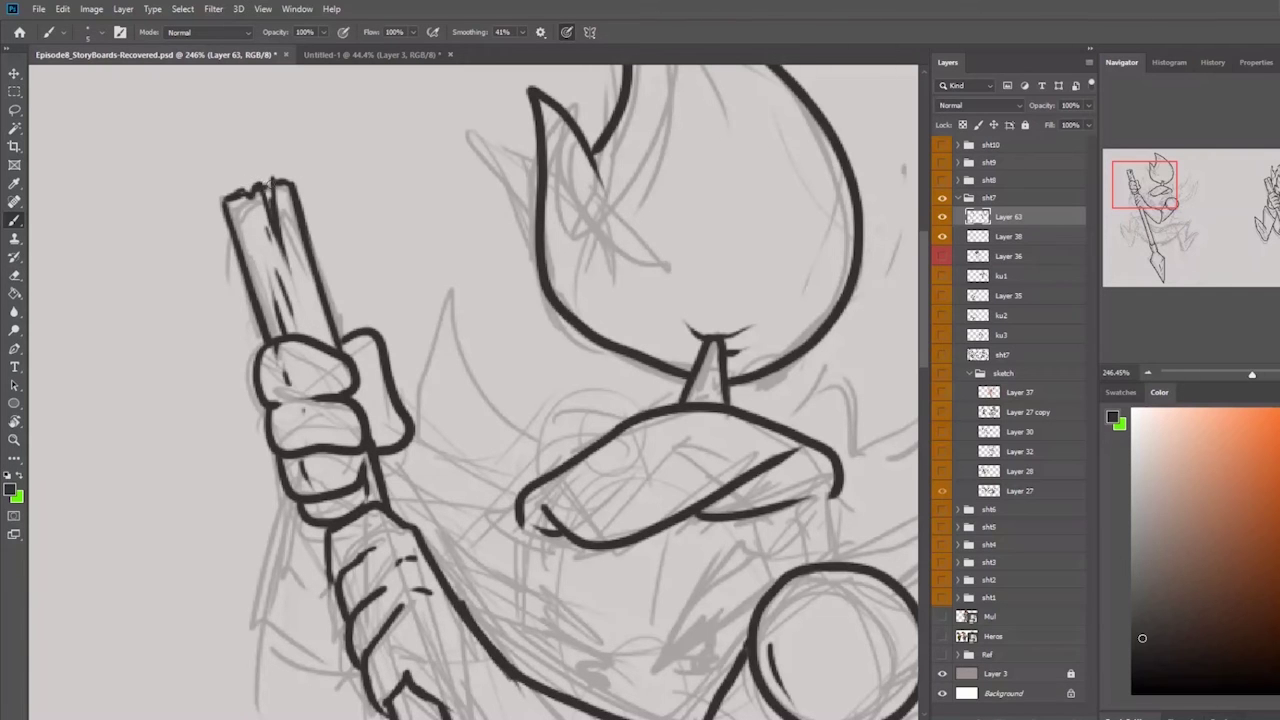
key("e")
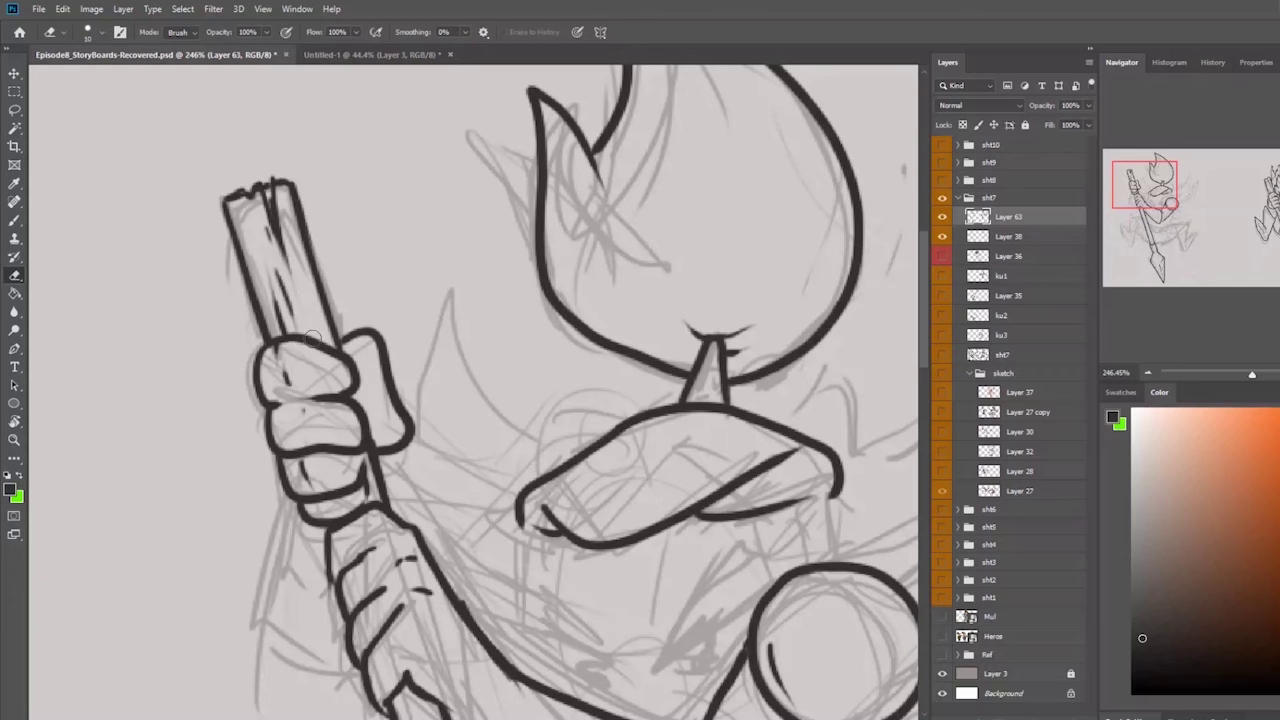
key("b")
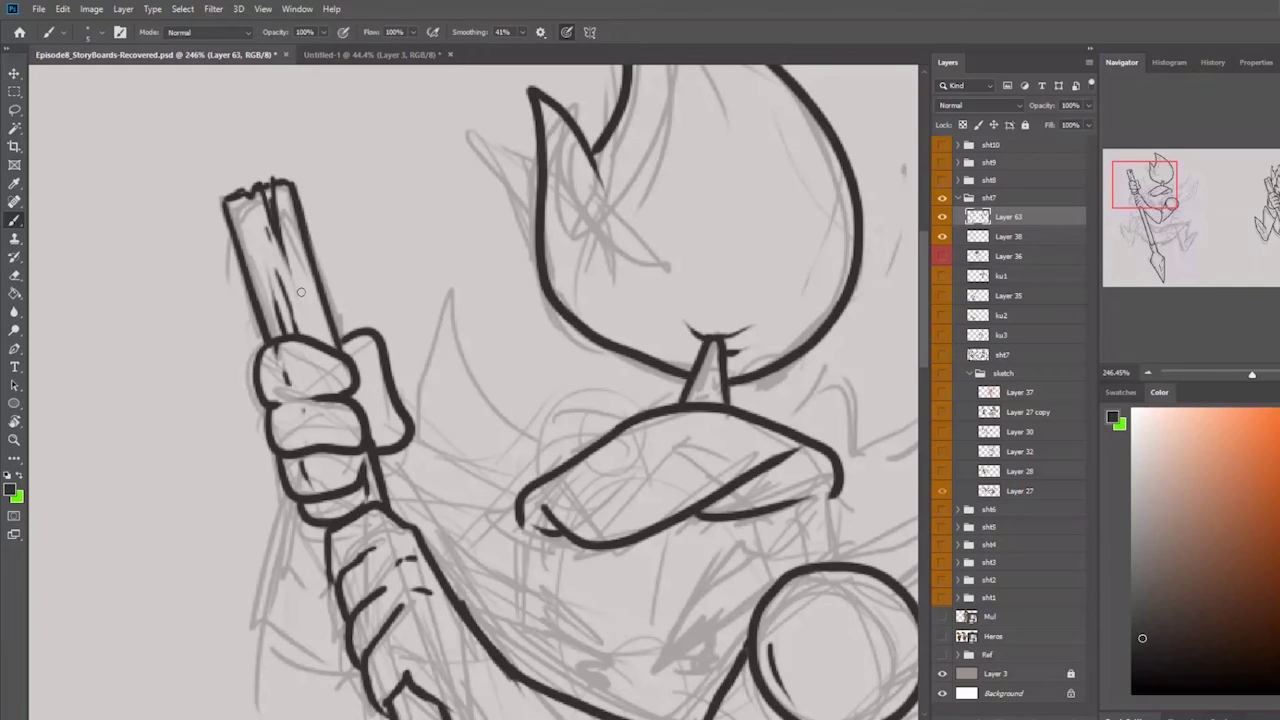
- Ink an extra finger contour along the outer side of the lower hand
scroll(505, 258, "down", 2)
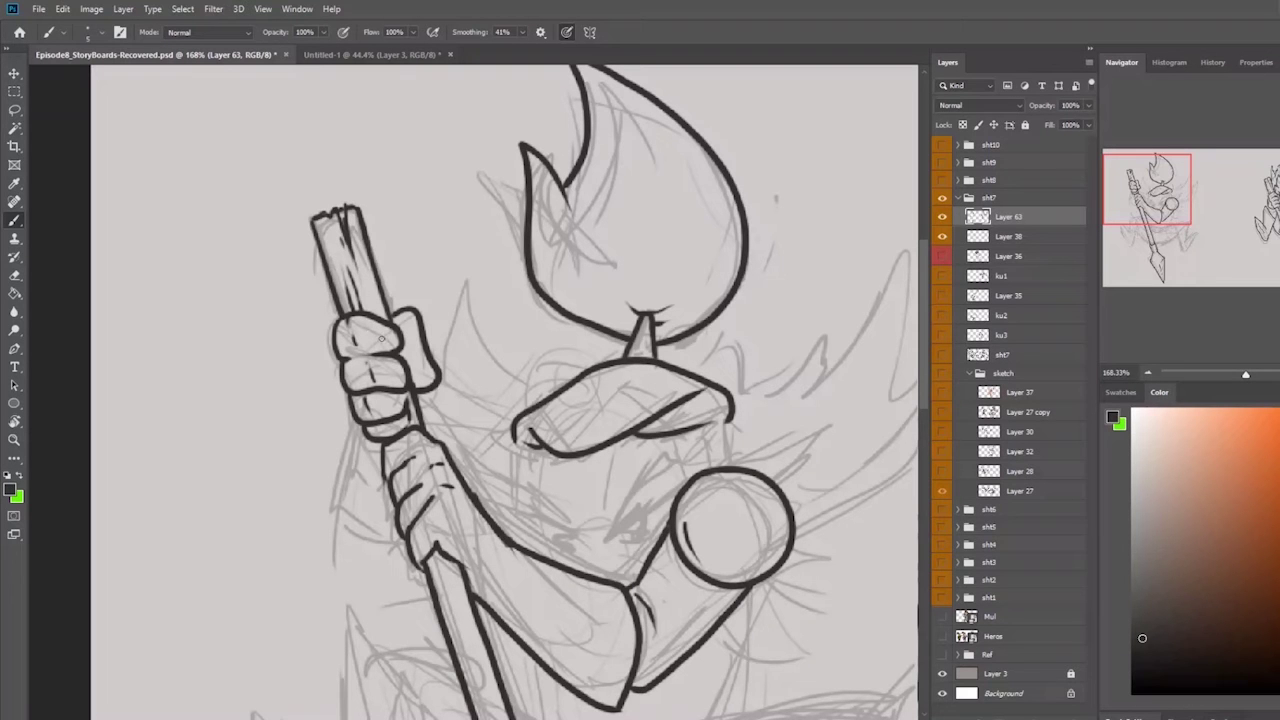
scroll(420, 365, "down", 1)
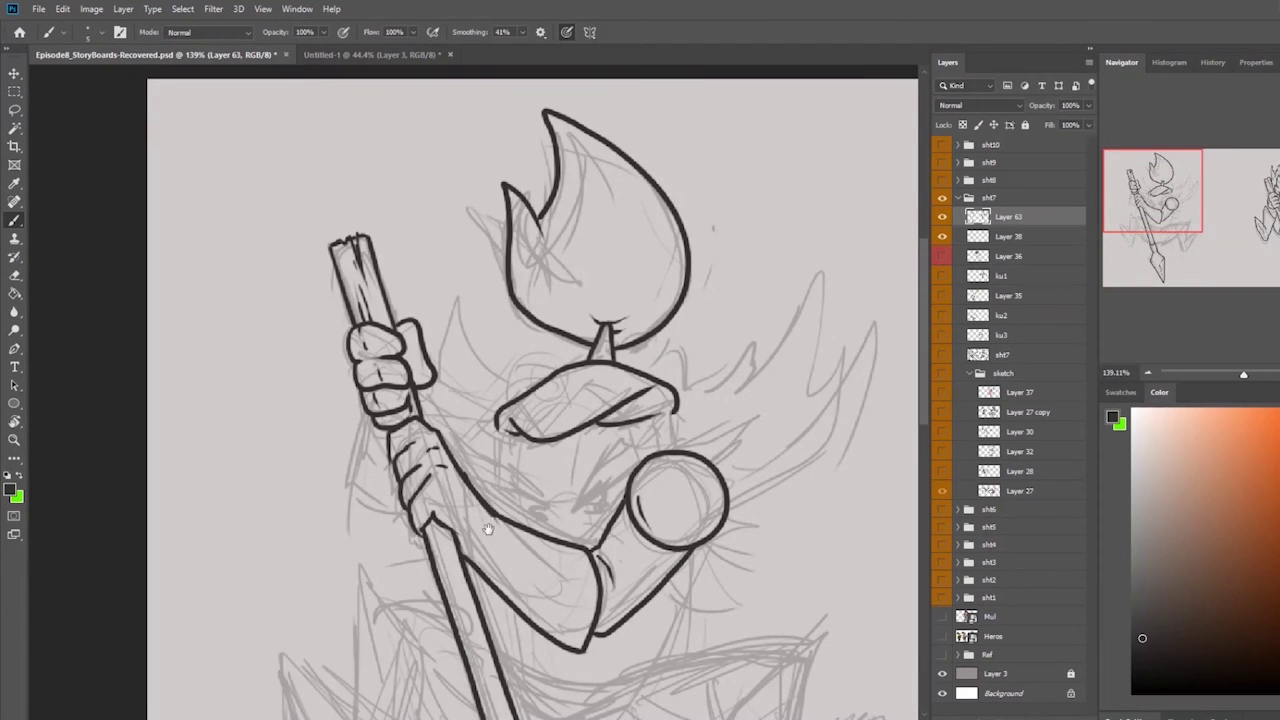
scroll(490, 528, "up", 1)
left_click_drag(490, 528, 448, 265)
left_click_drag(397, 405, 399, 424)
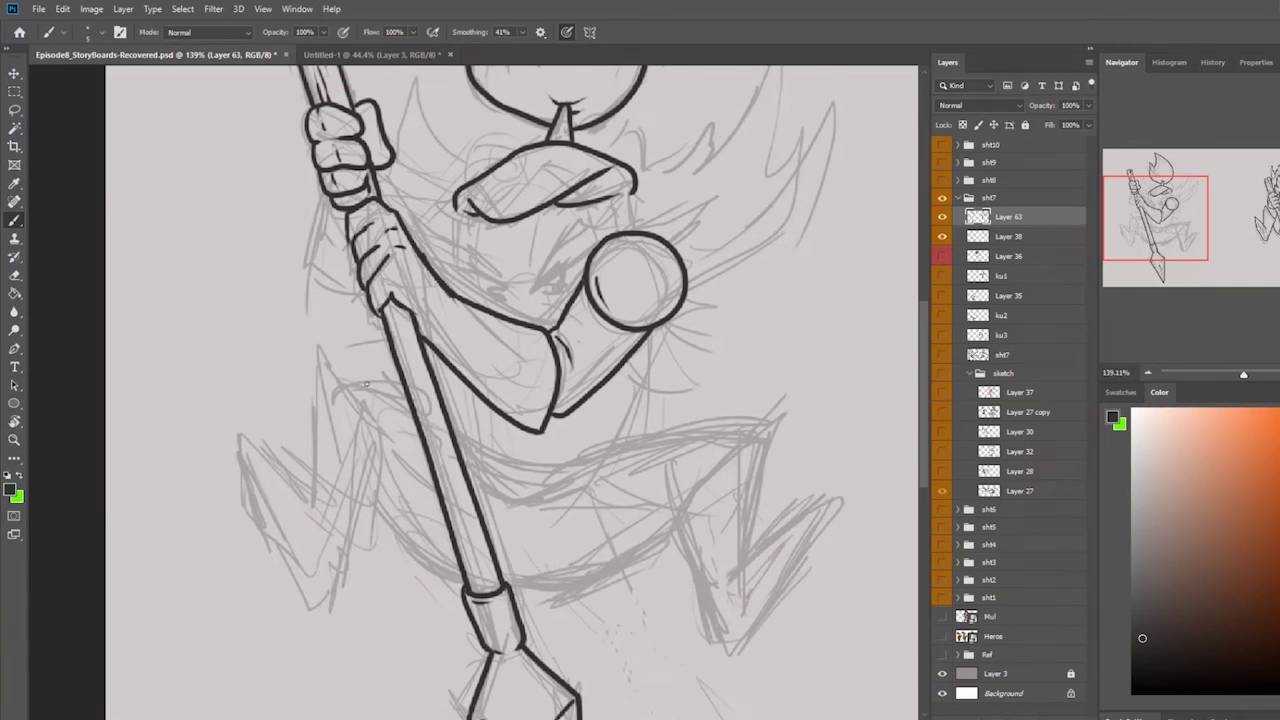
scroll(352, 355, "up", 5)
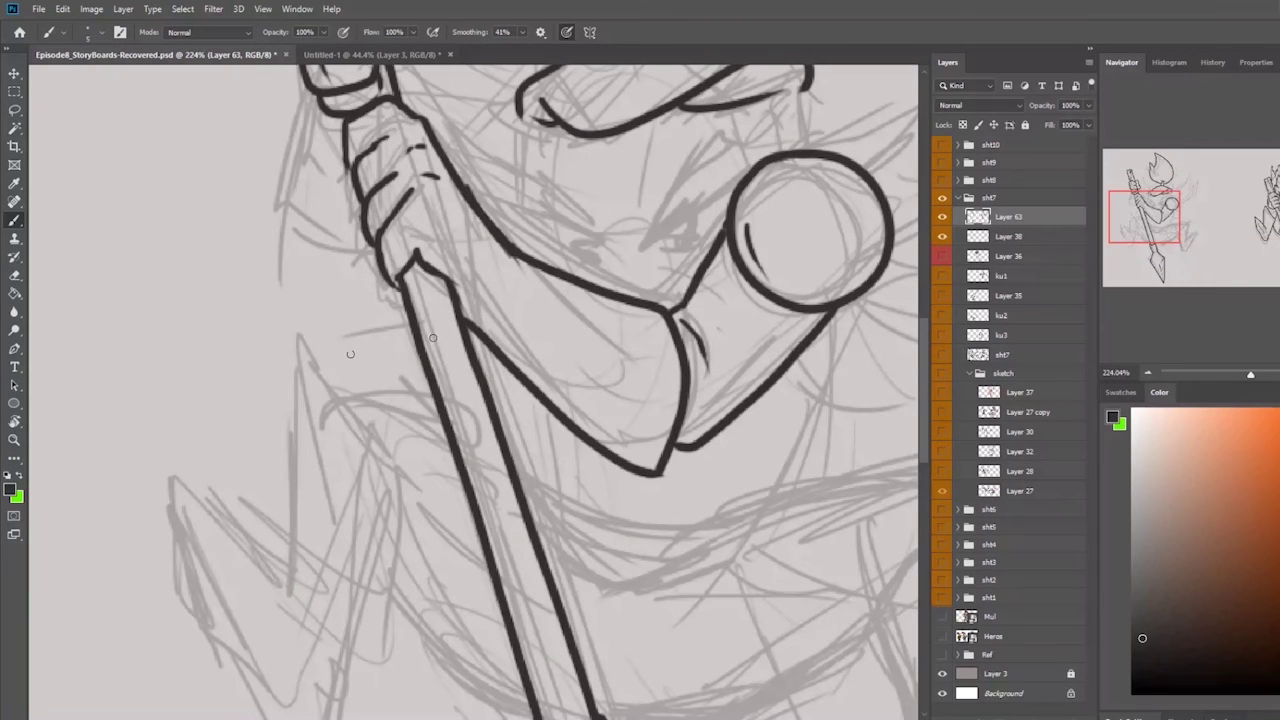
left_click_drag(345, 155, 362, 242)
- Add long wood-grain lines along the spear shaft between the lower hand and the spearhead collar, redoing the first attempts
scroll(419, 250, "down", 4)
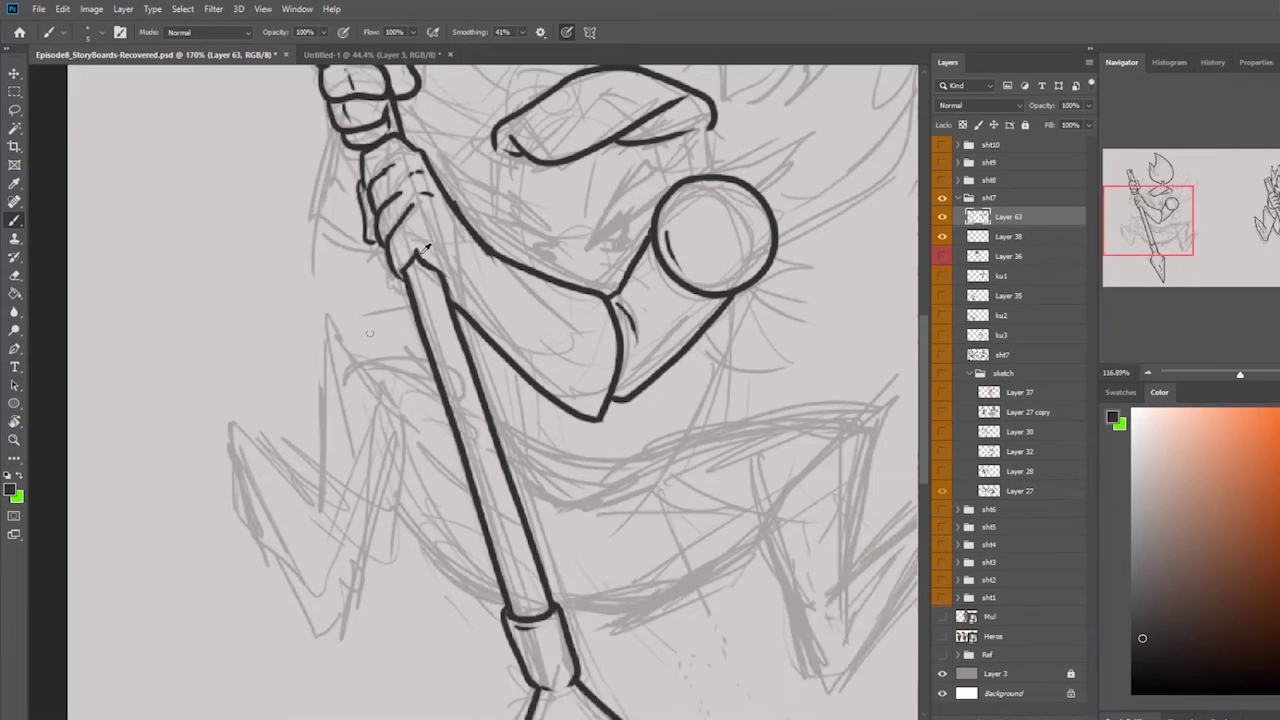
scroll(553, 355, "down", 3)
scroll(565, 515, "up", 4)
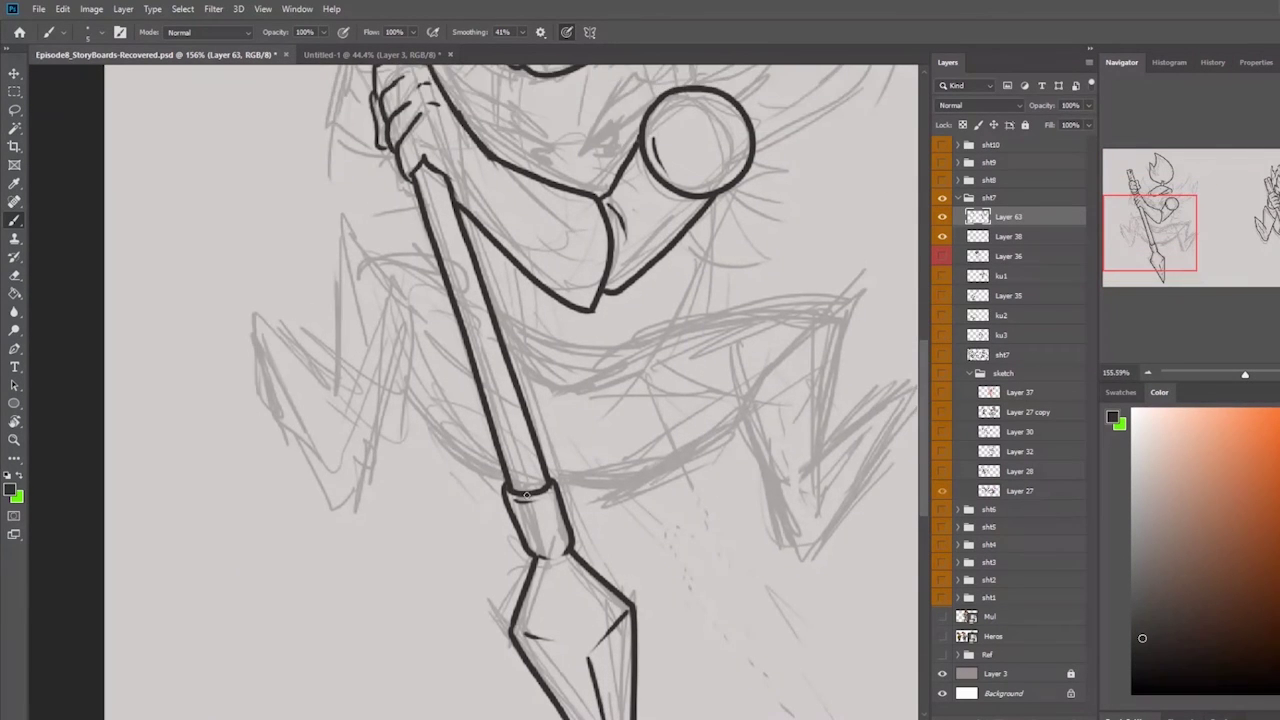
left_click_drag(527, 490, 515, 403)
left_click_drag(427, 168, 469, 319)
left_click_drag(455, 222, 503, 383)
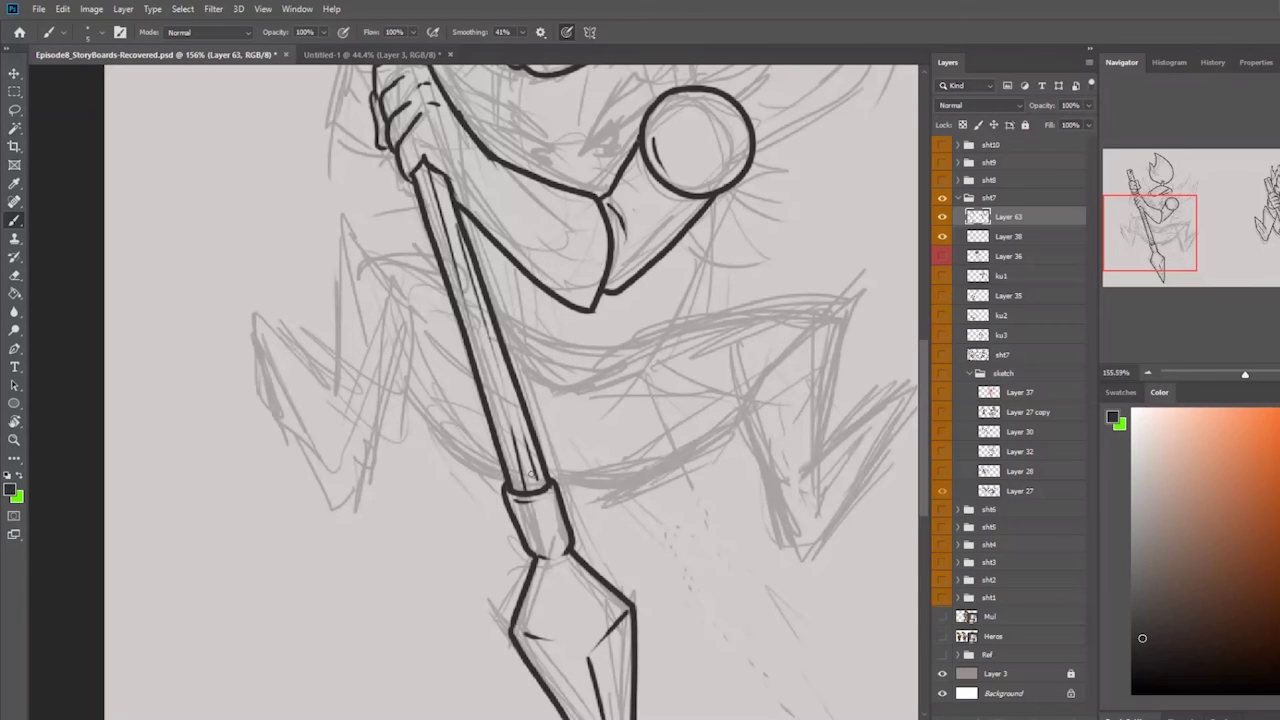
key("ctrl+z")
key("ctrl+z")
left_click_drag(422, 172, 451, 268)
left_click_drag(430, 170, 503, 438)
left_click_drag(463, 256, 523, 469)
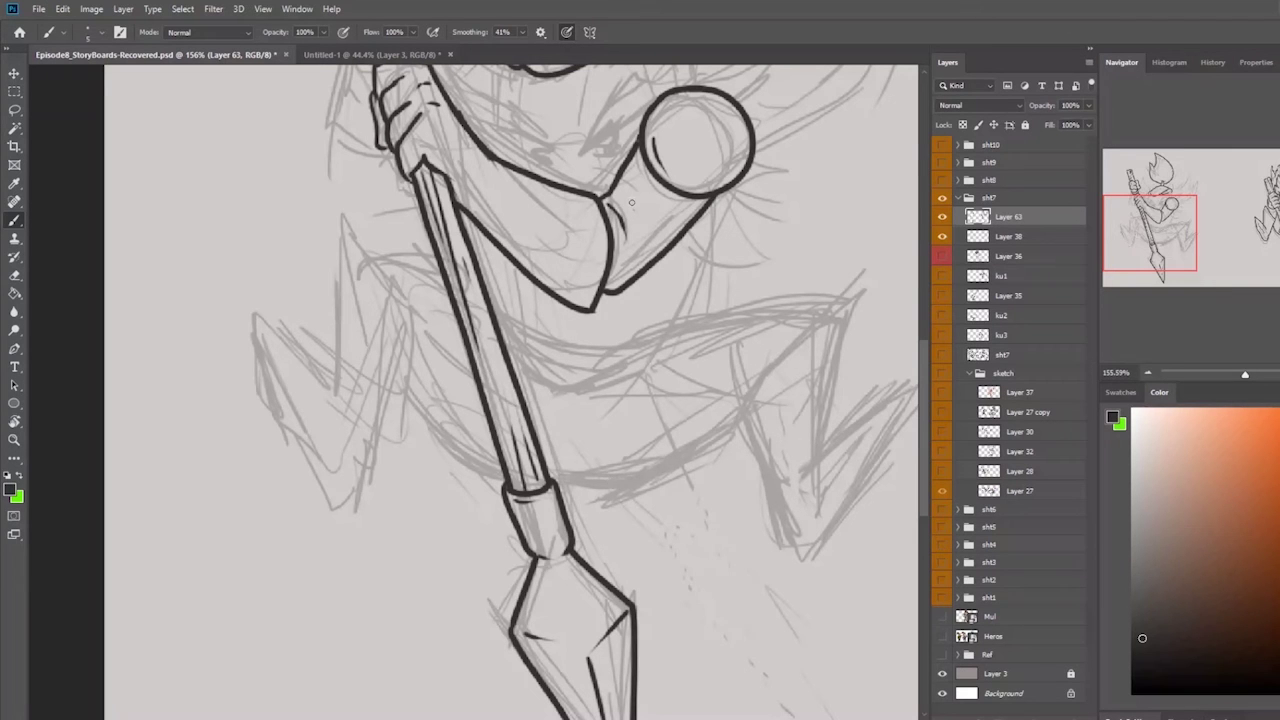
scroll(581, 183, "down", 3)
scroll(576, 187, "up", 3)
left_click_drag(576, 187, 572, 367)
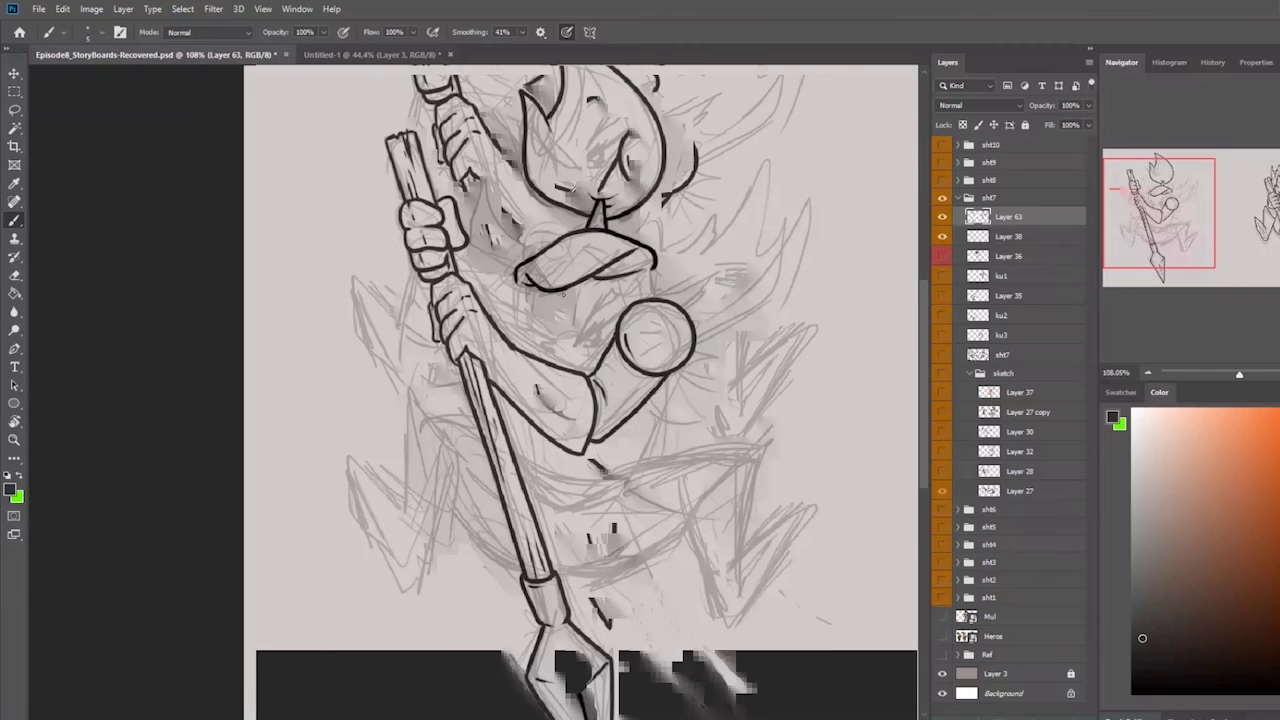
scroll(620, 516, "up", 2)
scroll(642, 450, "up", 2)
scroll(644, 441, "up", 1)
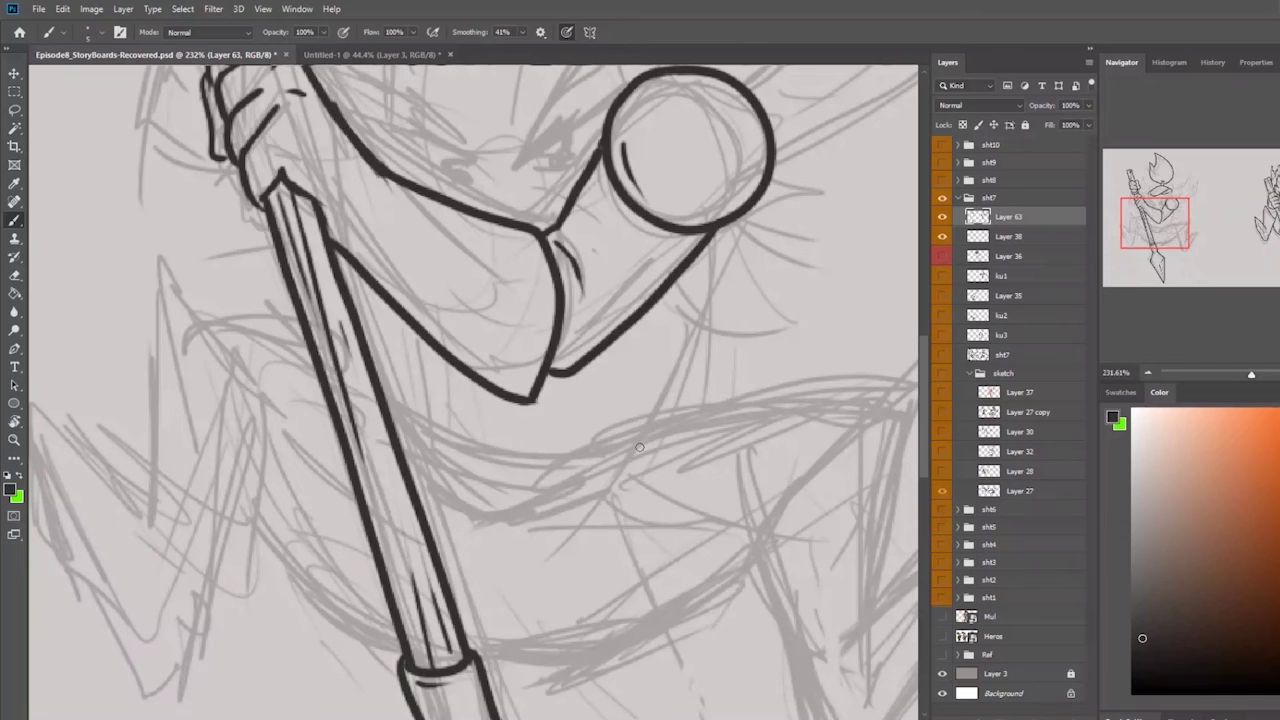
- Hide Layer 63 and draw a curved arrow on Layer 38 pointing from the left pose to the right pose
scroll(639, 447, "down", 7)
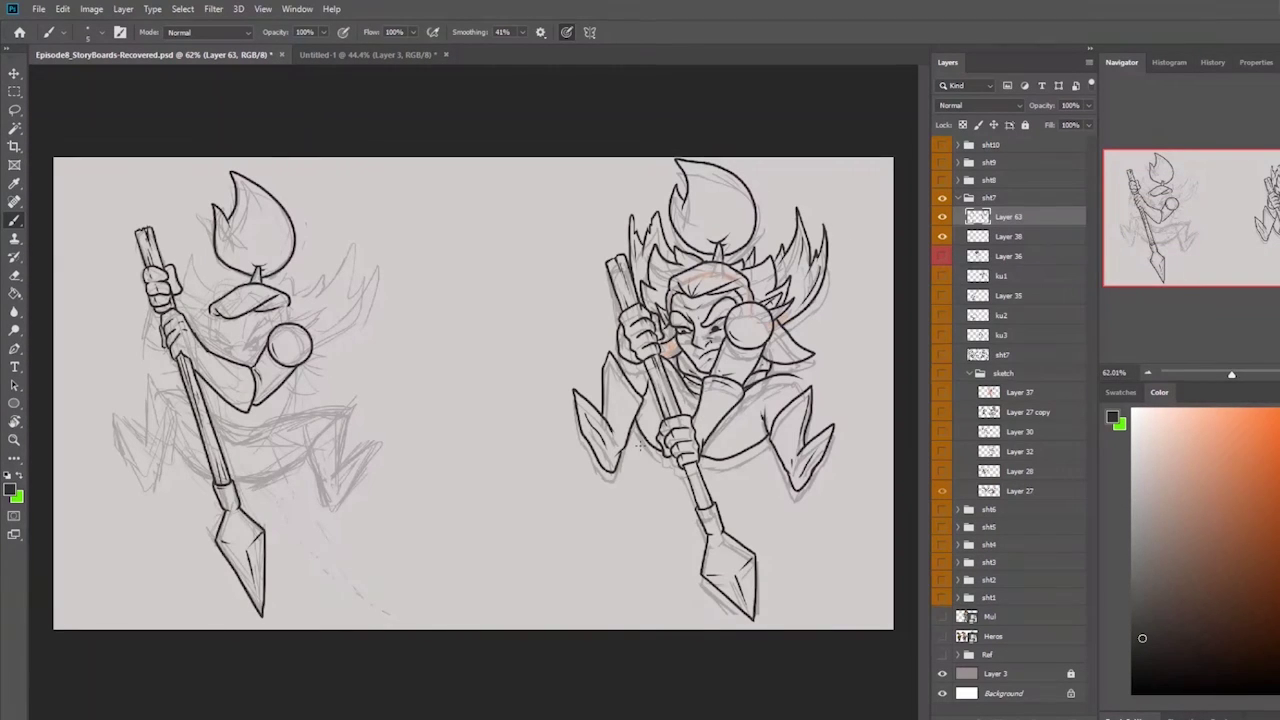
left_click(944, 218)
left_click(942, 234)
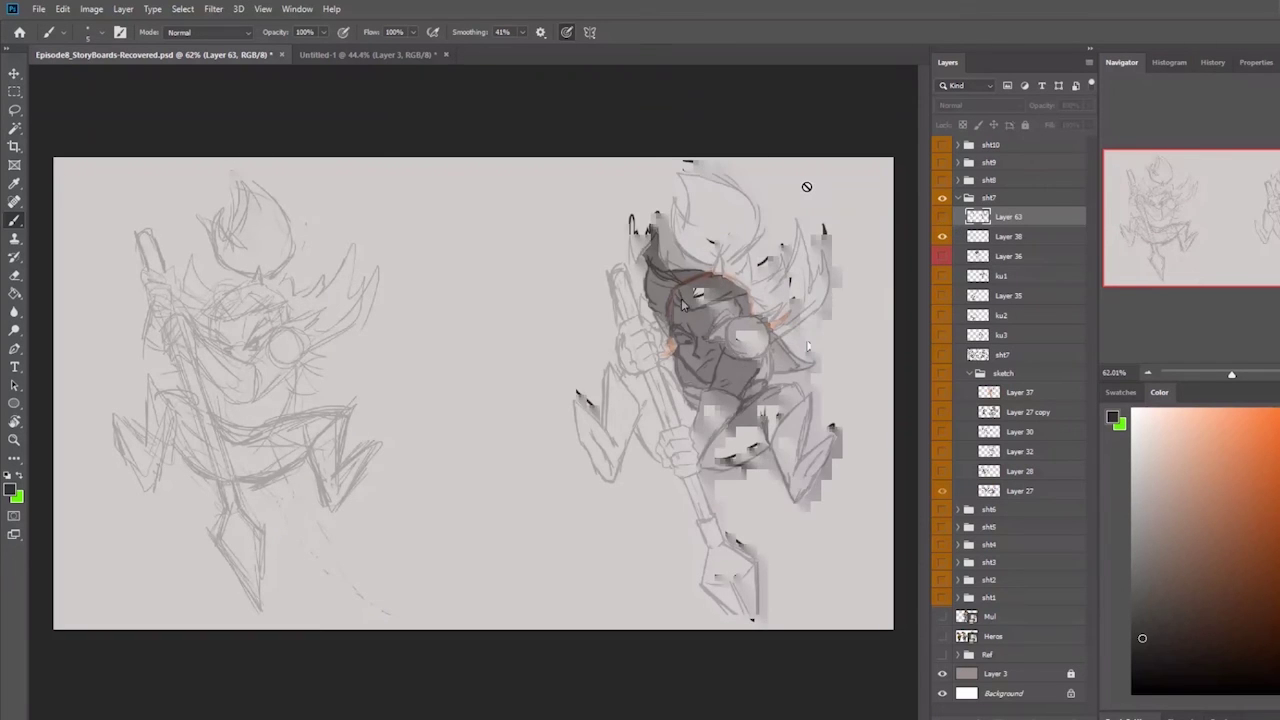
left_click(995, 243)
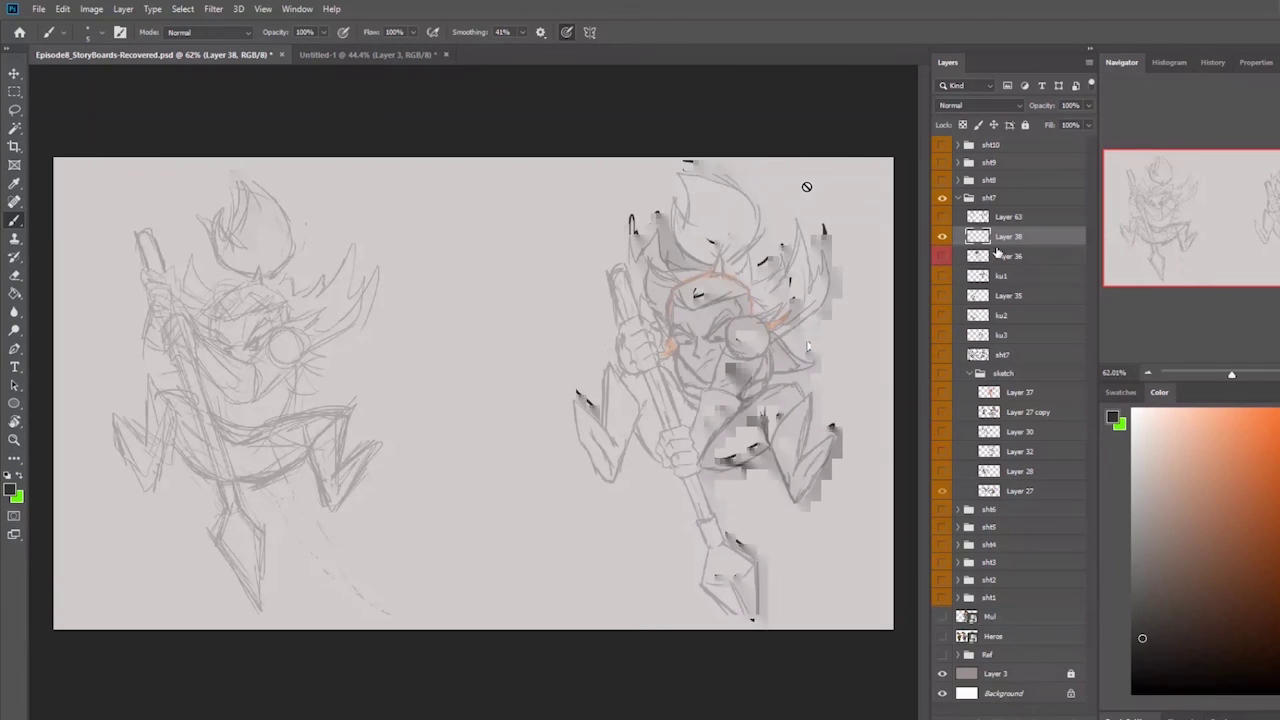
mouse_move(462, 290)
left_mouse_down()
mouse_move(581, 336)
mouse_move(546, 370)
mouse_move(464, 300)
left_mouse_up()
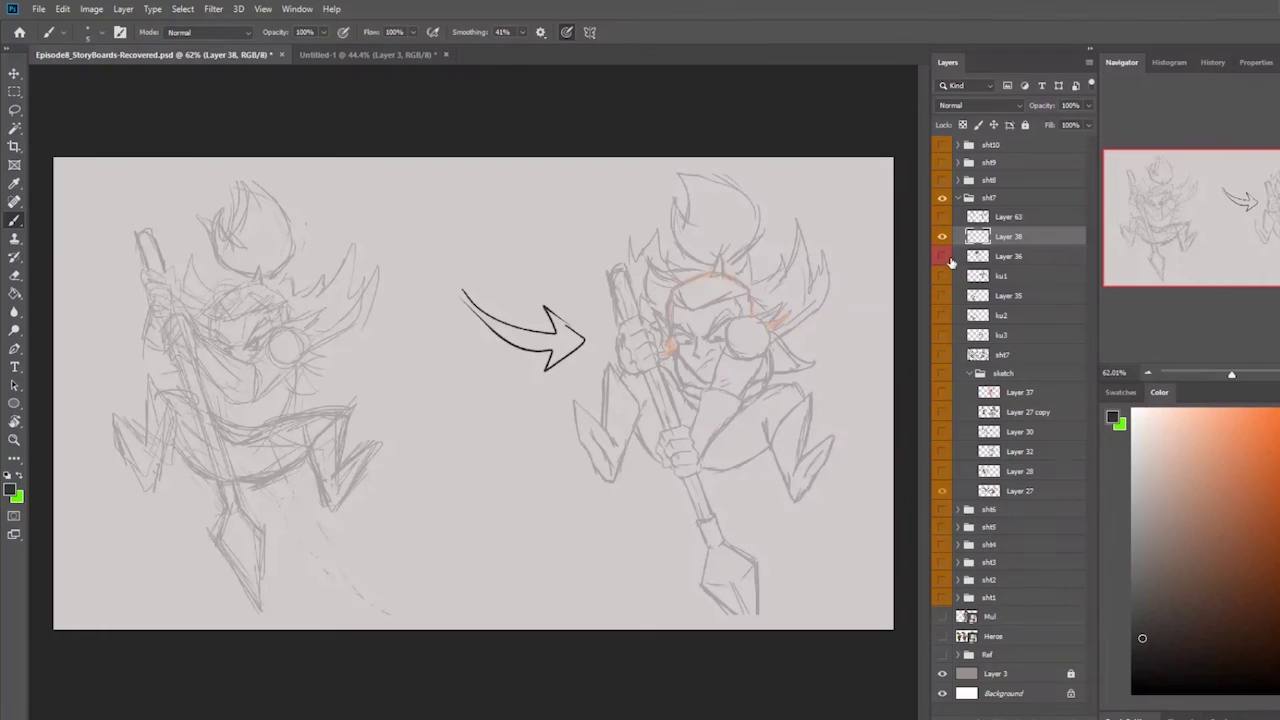
- Show the Layer 63 inks without Layer 38, then hide both layers and display the sht1 group
left_click(941, 216)
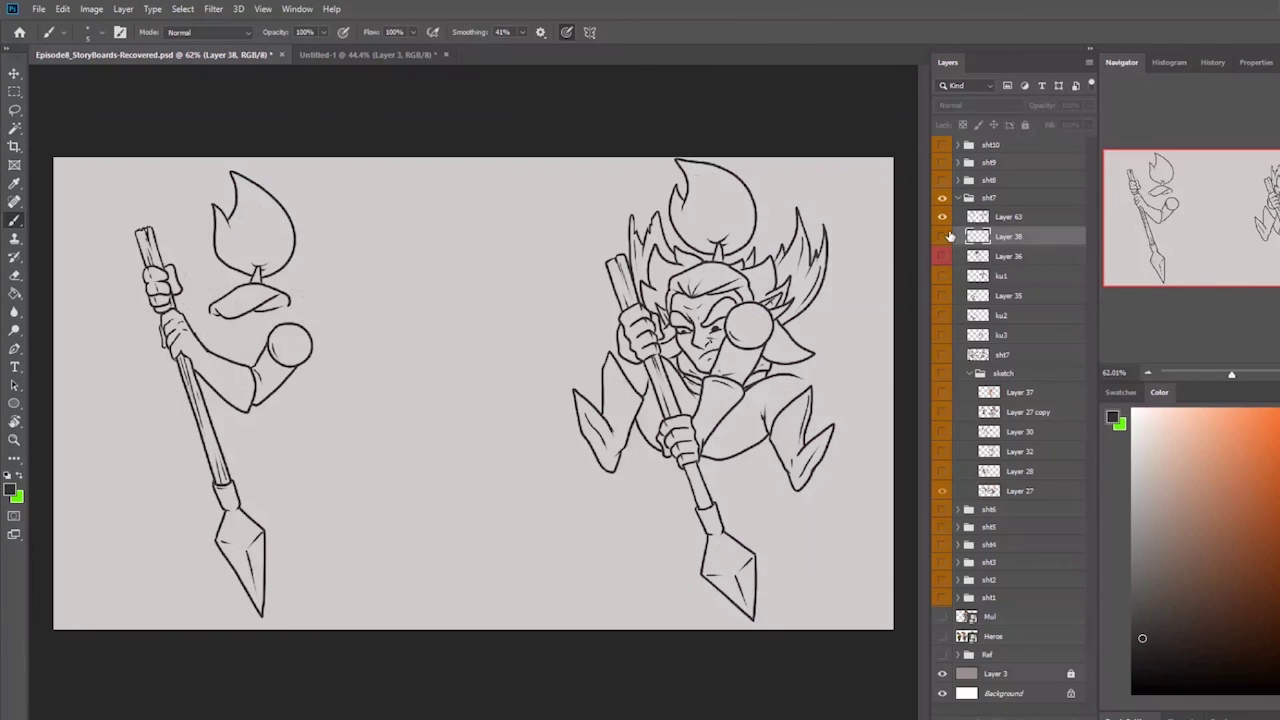
left_click(941, 217)
left_click(941, 598)
left_click(941, 599)
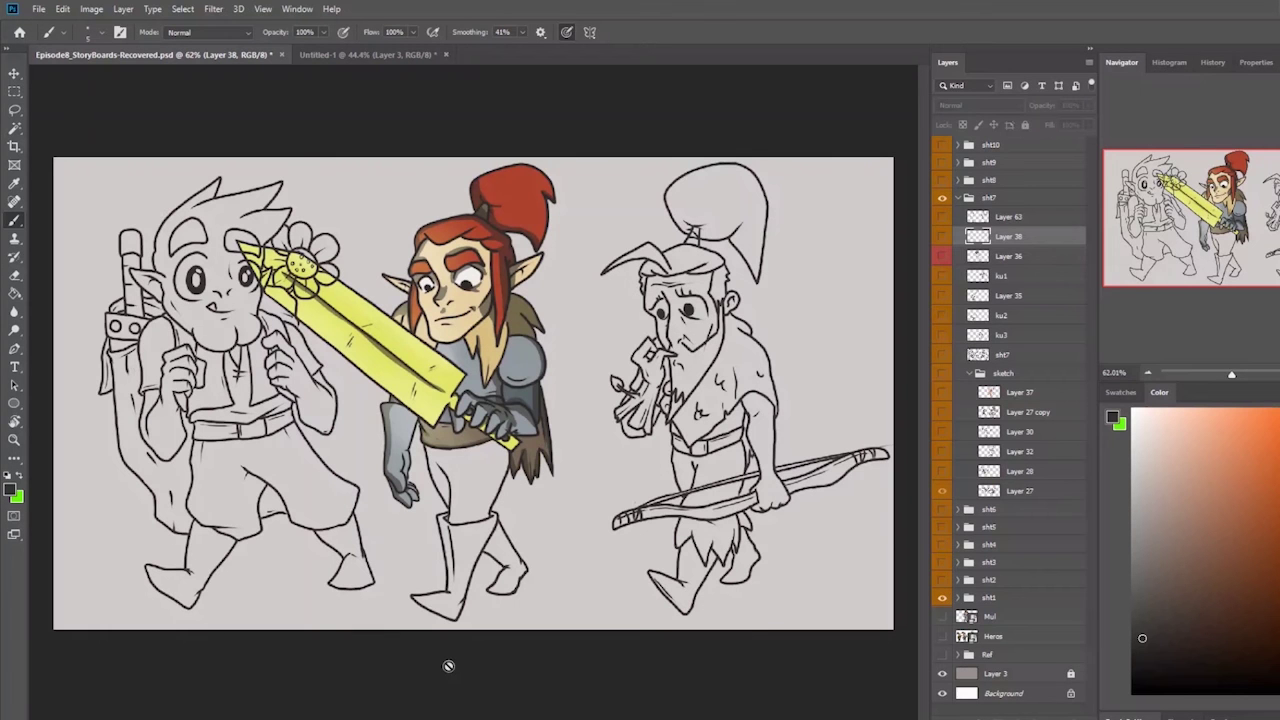